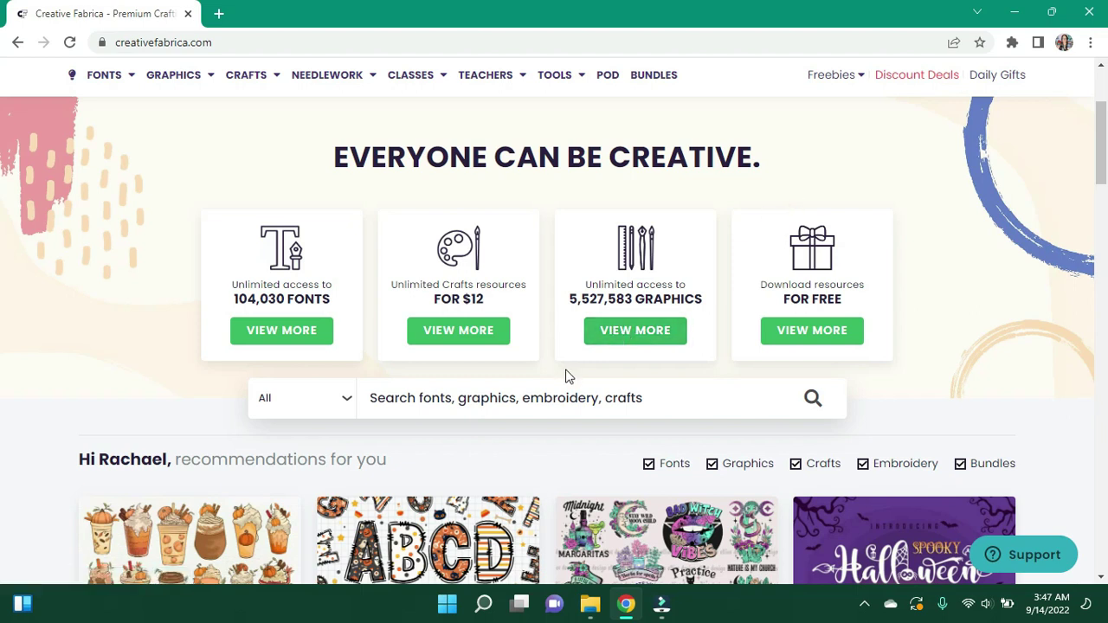
# Step: Search all of Creative Fabrica for "halloween seamless pattern digital paper"
pyautogui.click(515, 401)
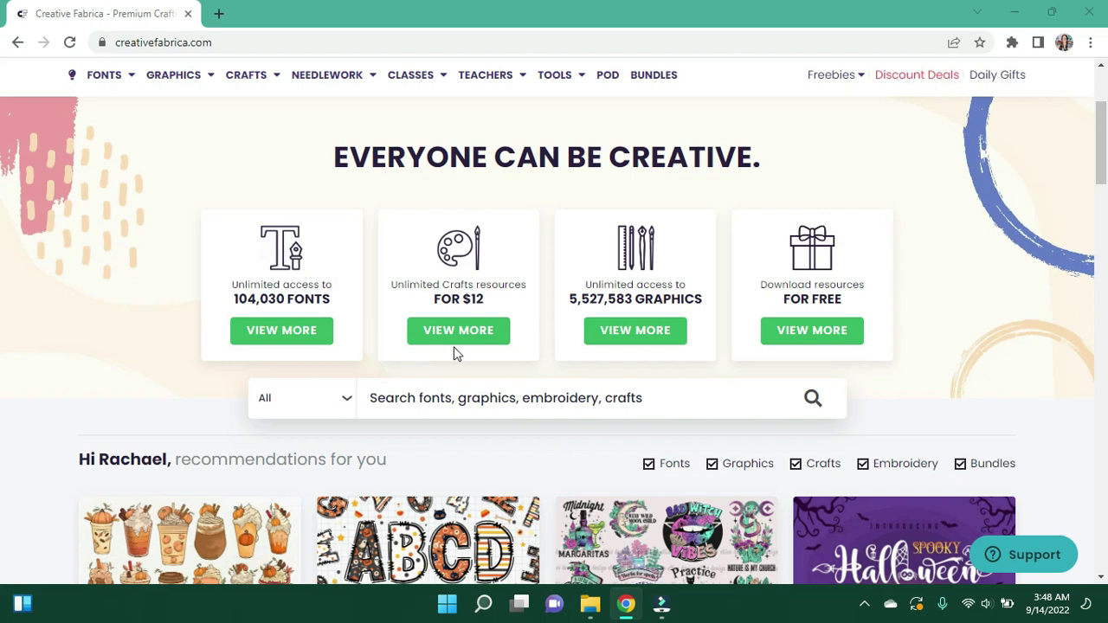
pyautogui.click(415, 403)
pyautogui.click(415, 403)
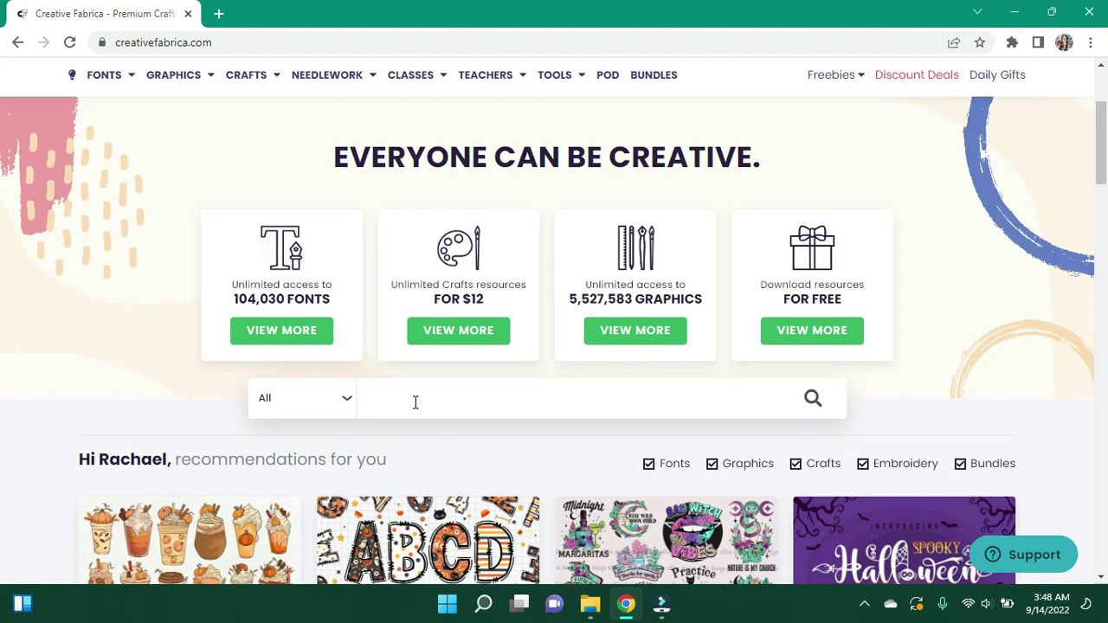
pyautogui.write('hallowee')
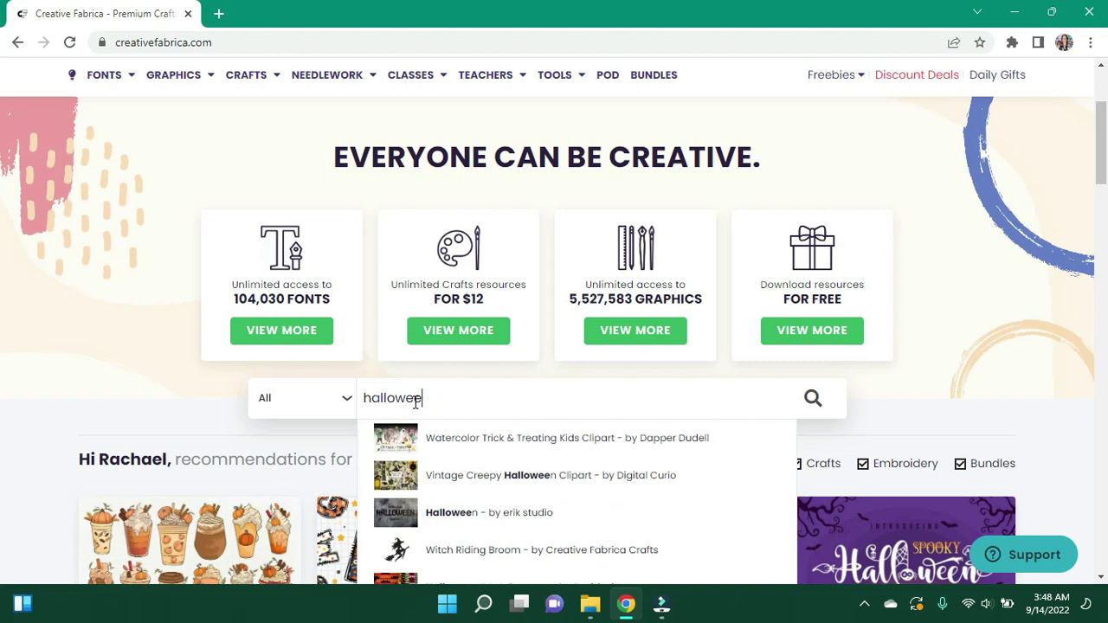
pyautogui.write('n se')
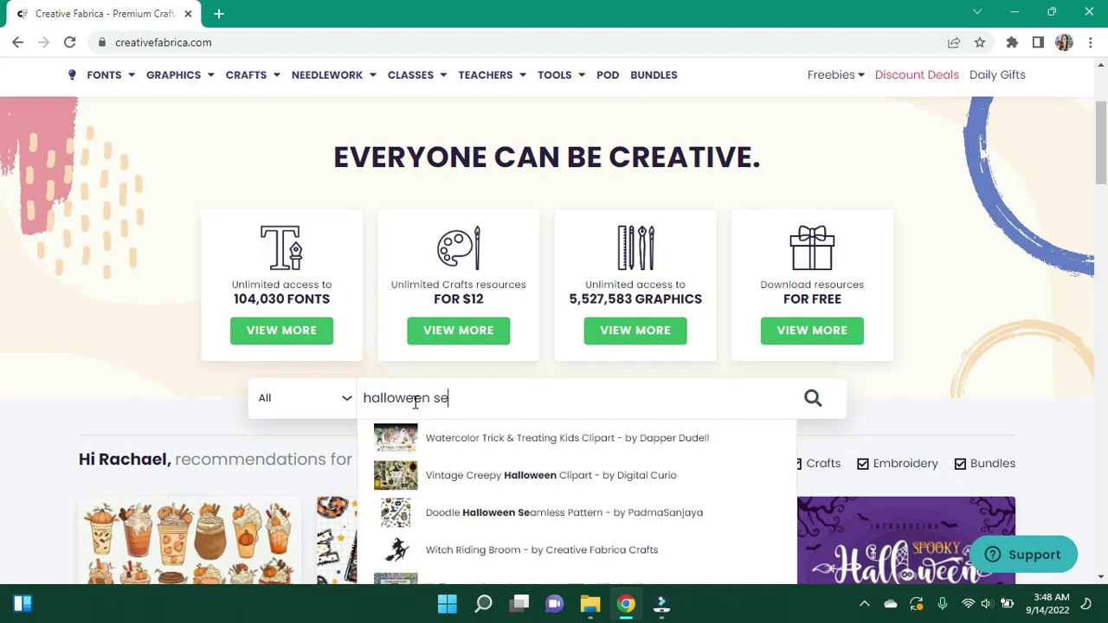
pyautogui.write('amless ')
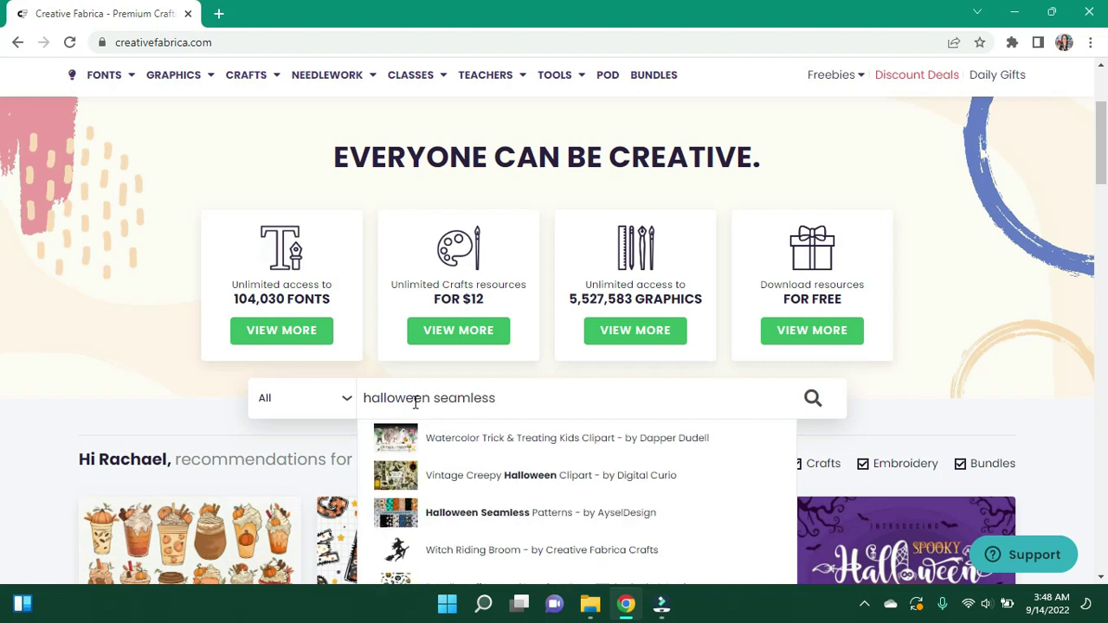
pyautogui.write('patter')
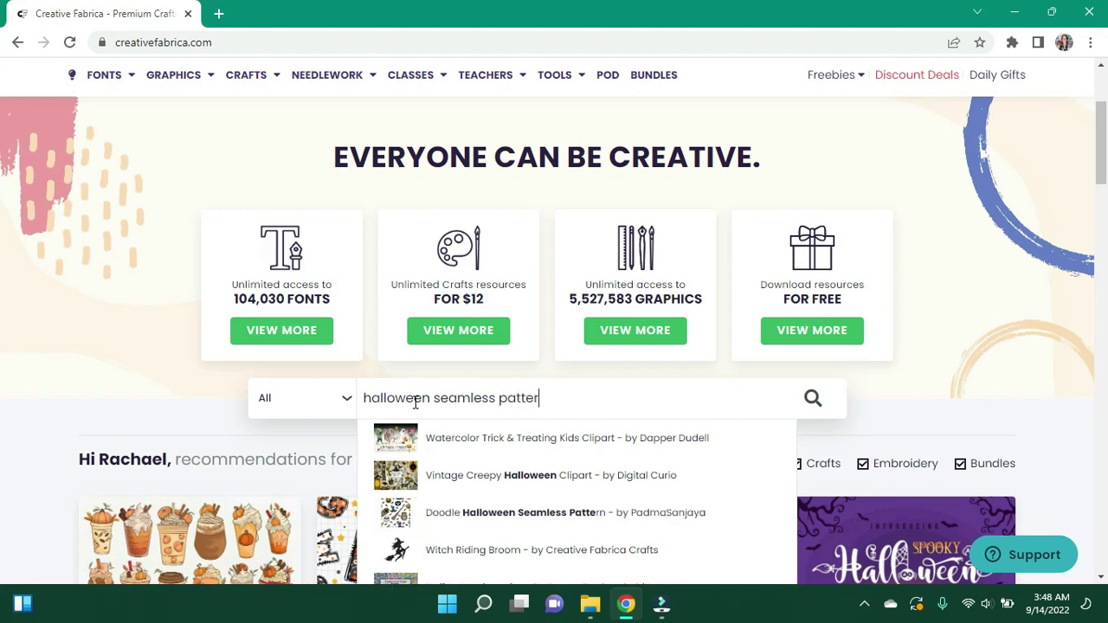
pyautogui.write('n dig')
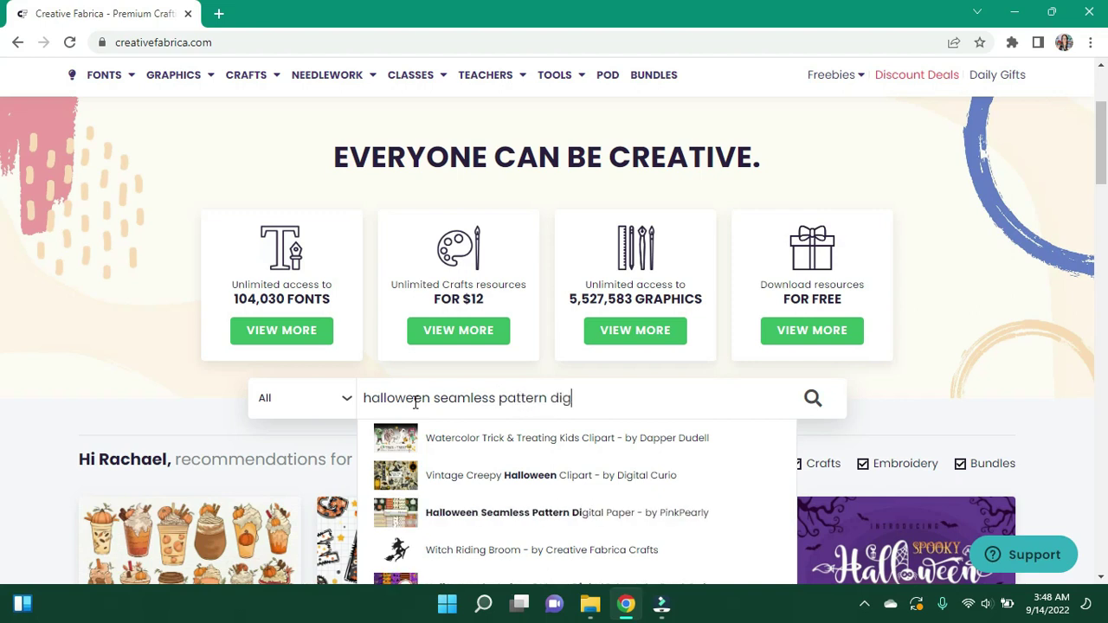
pyautogui.write('ital paper')
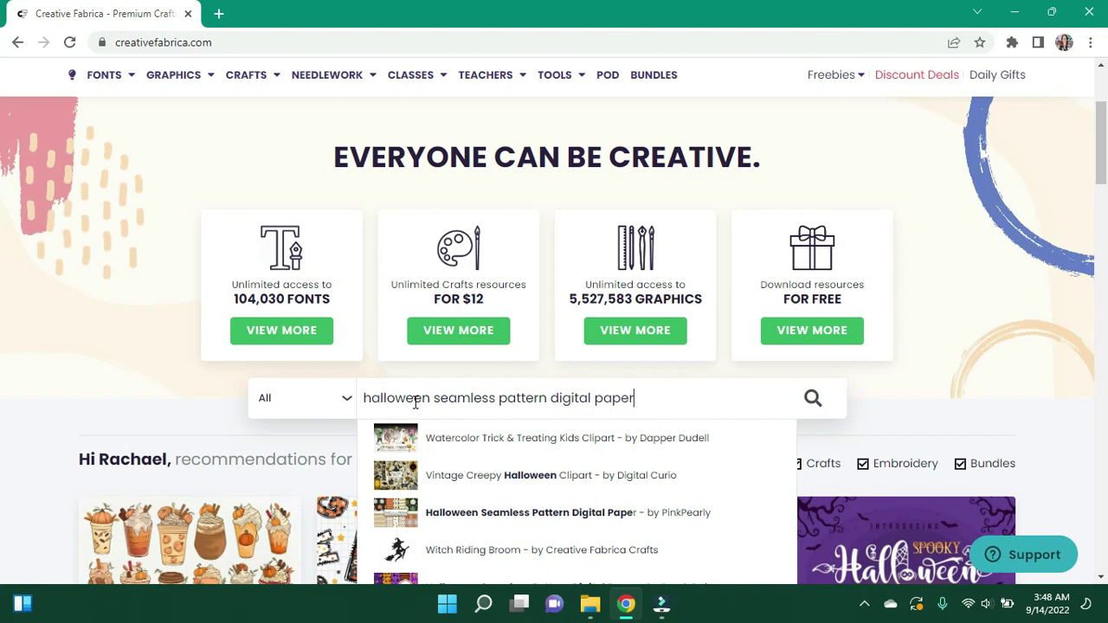
pyautogui.press('Return')
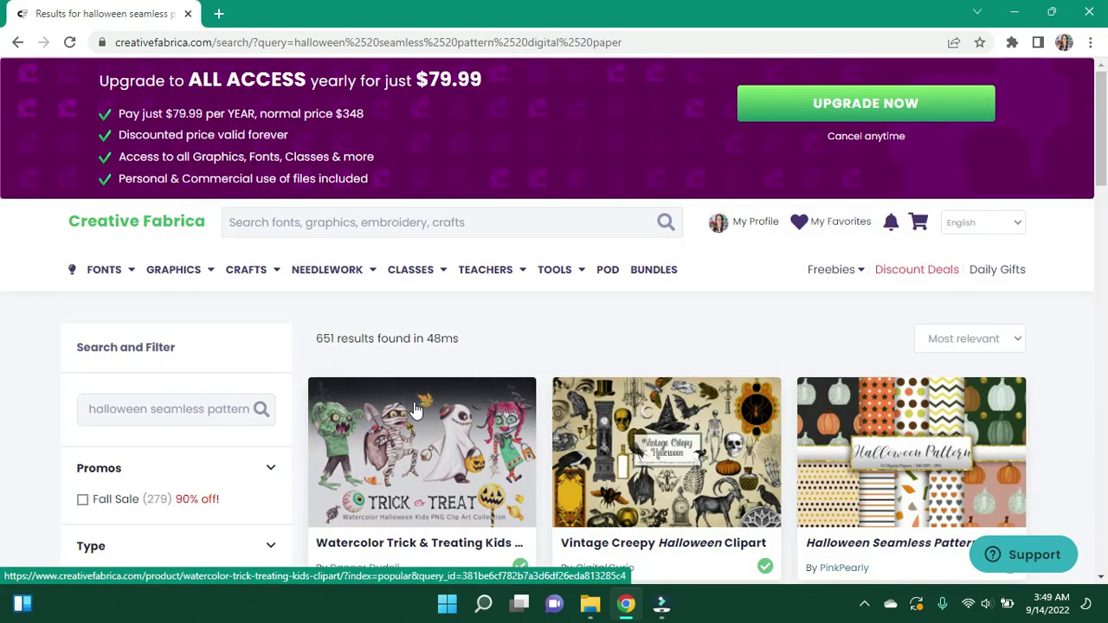
# Step: Find the blue and purple 100 Halloween Seamless Pattern set by DesignScape Arts in the results and open its product page
pyautogui.scroll(-5, 415, 409)
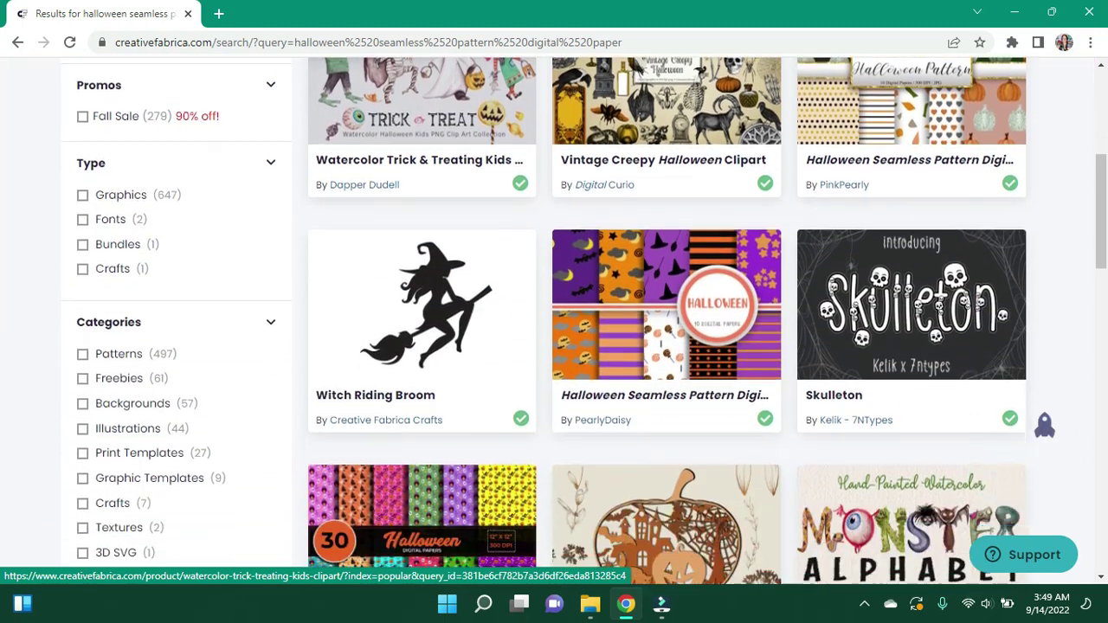
pyautogui.scroll(-7, 416, 410)
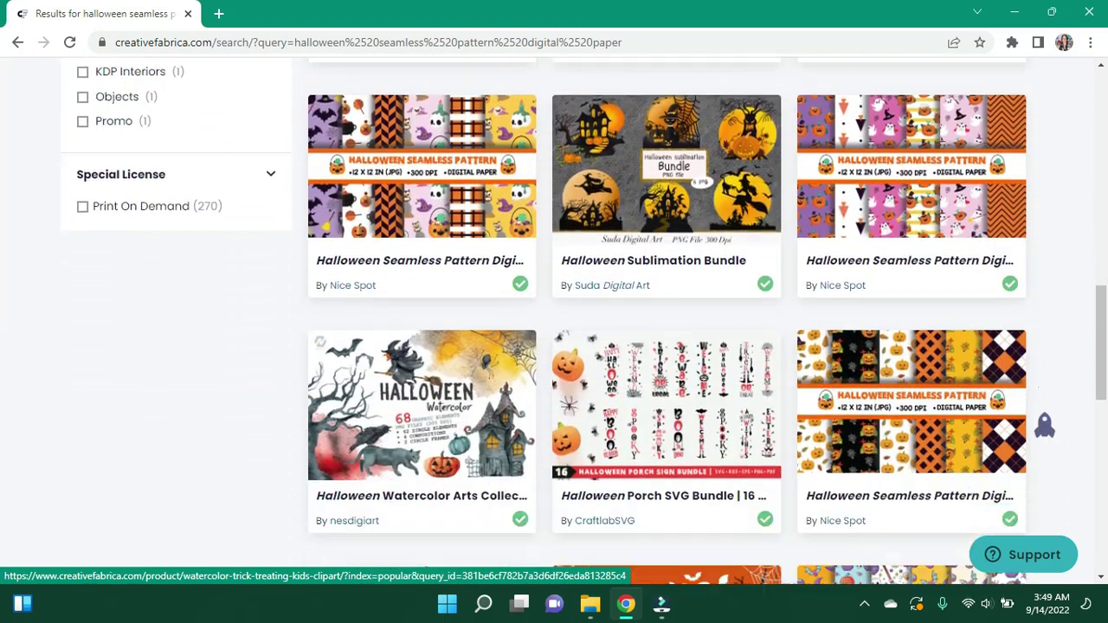
pyautogui.scroll(-9, 416, 410)
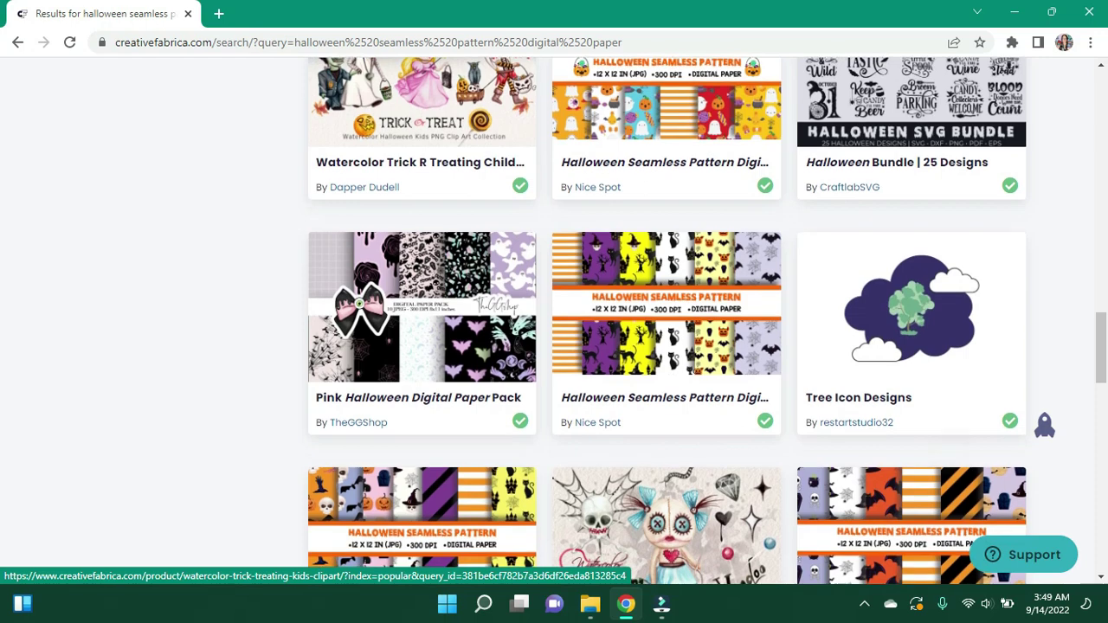
pyautogui.scroll(-9, 415, 409)
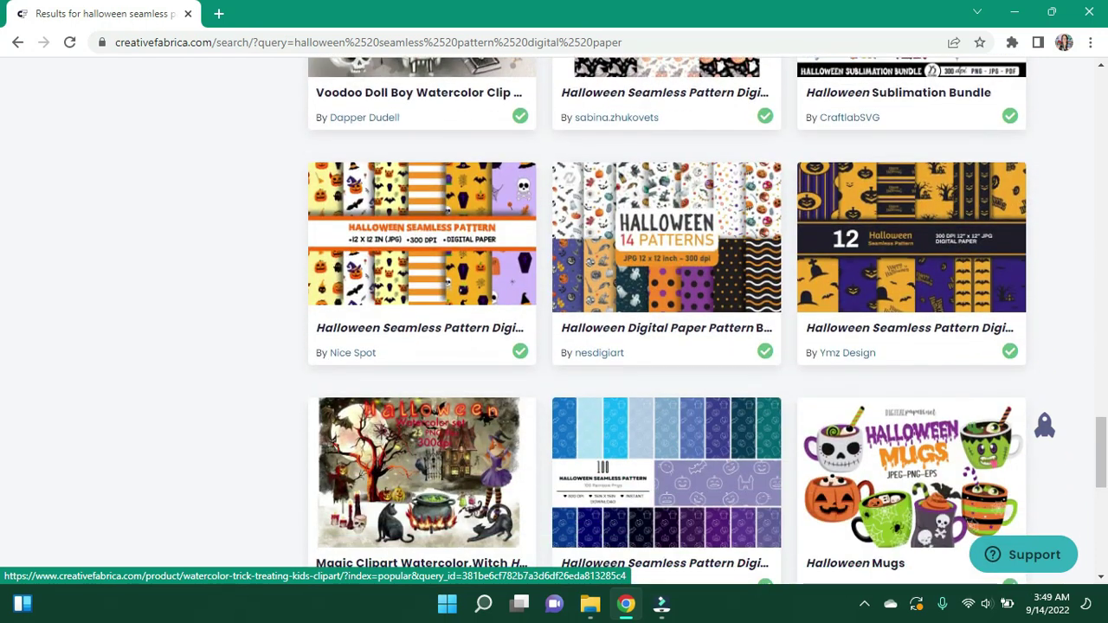
pyautogui.scroll(-2, 415, 409)
pyautogui.scroll(-1, 415, 410)
pyautogui.scroll(-1, 416, 409)
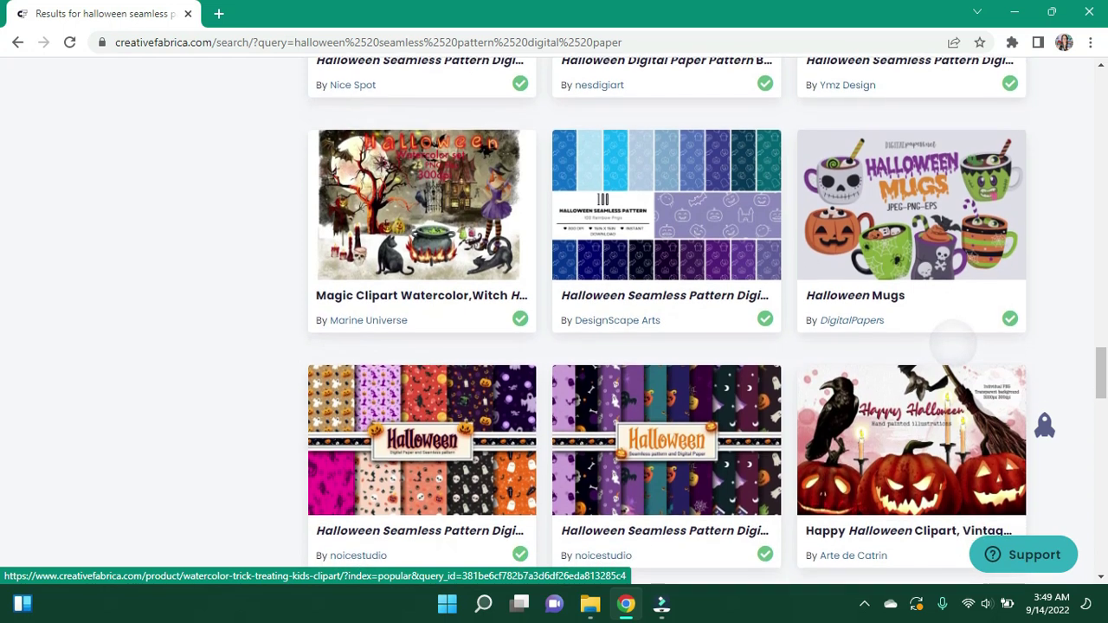
pyautogui.scroll(-1, 415, 409)
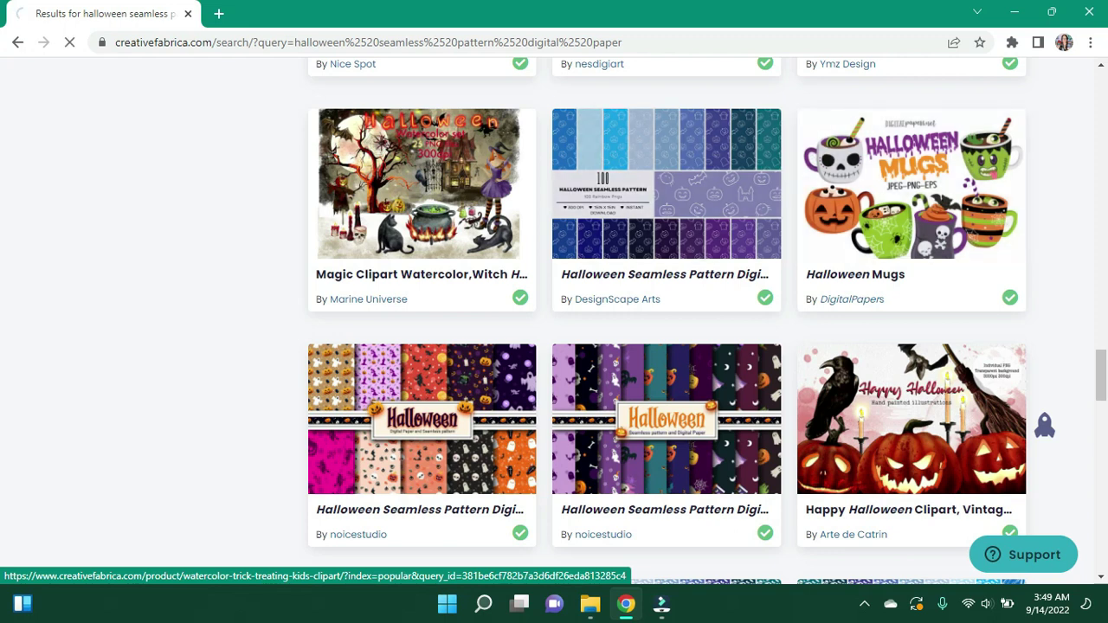
pyautogui.click(666, 184)
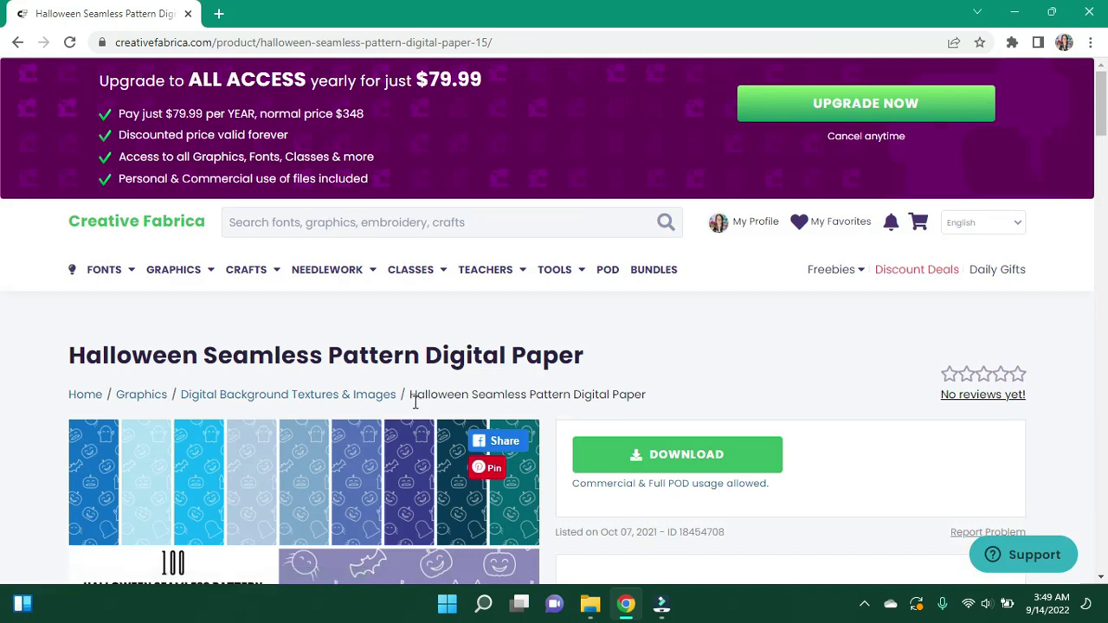
# Step: View the pattern set's 100 rainbow color palette preview image and download the set
pyautogui.scroll(-3, 413, 401)
pyautogui.scroll(-2, 554, 346)
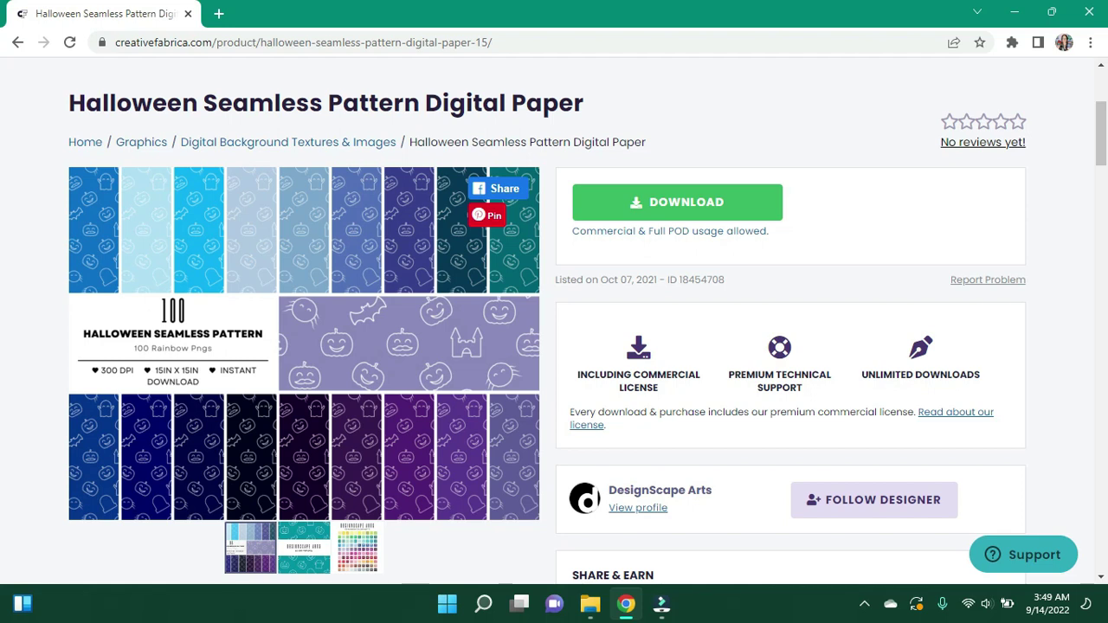
pyautogui.click(357, 547)
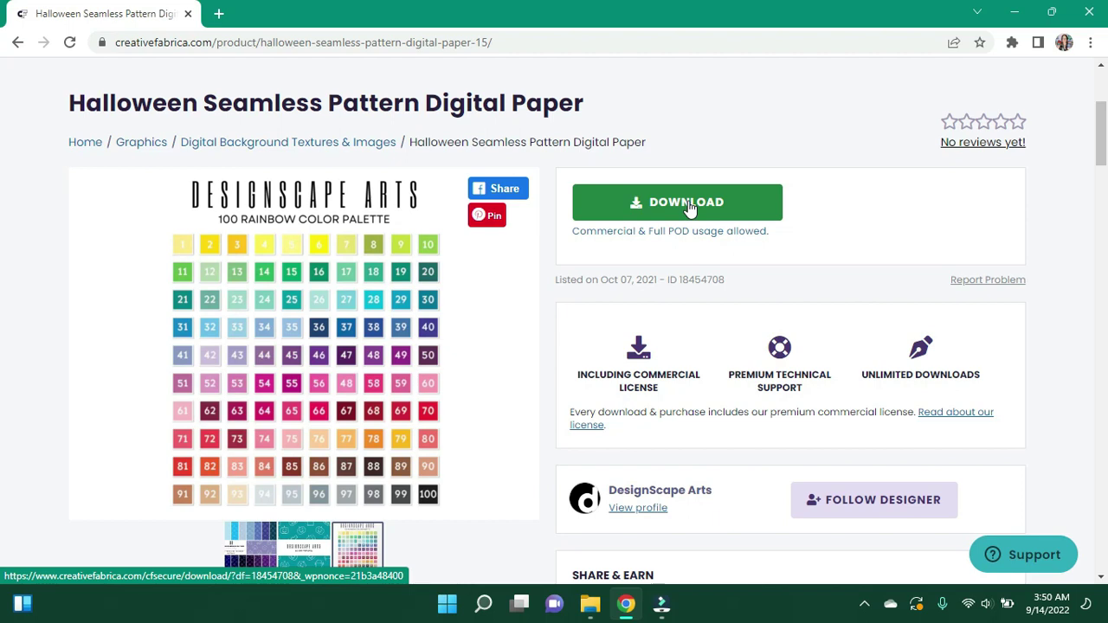
pyautogui.click(688, 206)
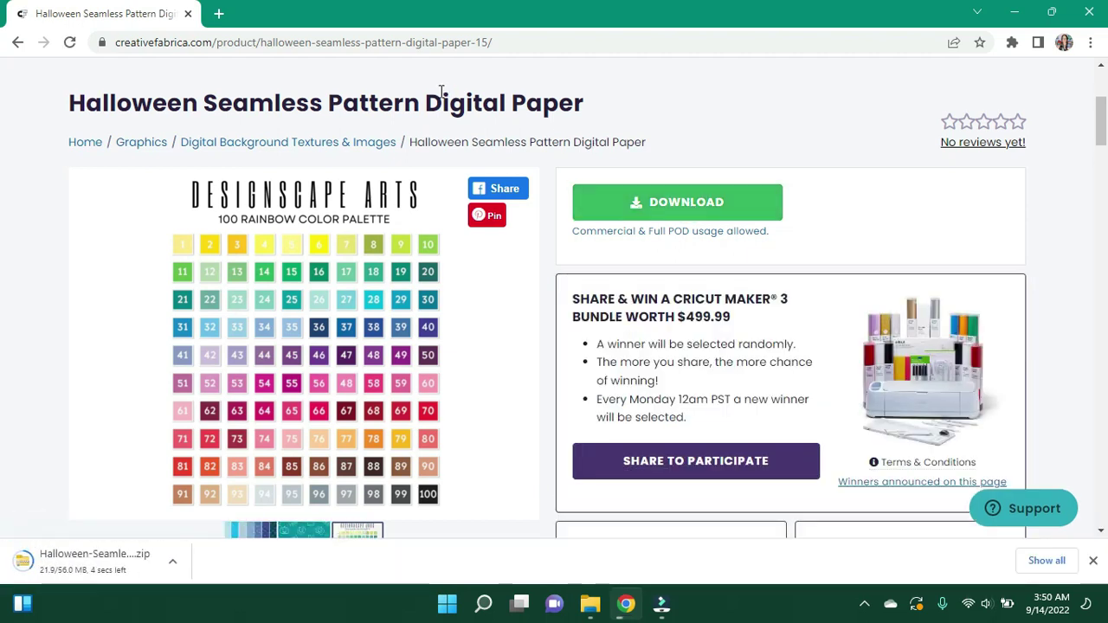
# Step: Open the Creative Fabrica home page in a new browser tab and switch to it
pyautogui.scroll(1, 1099, 70)
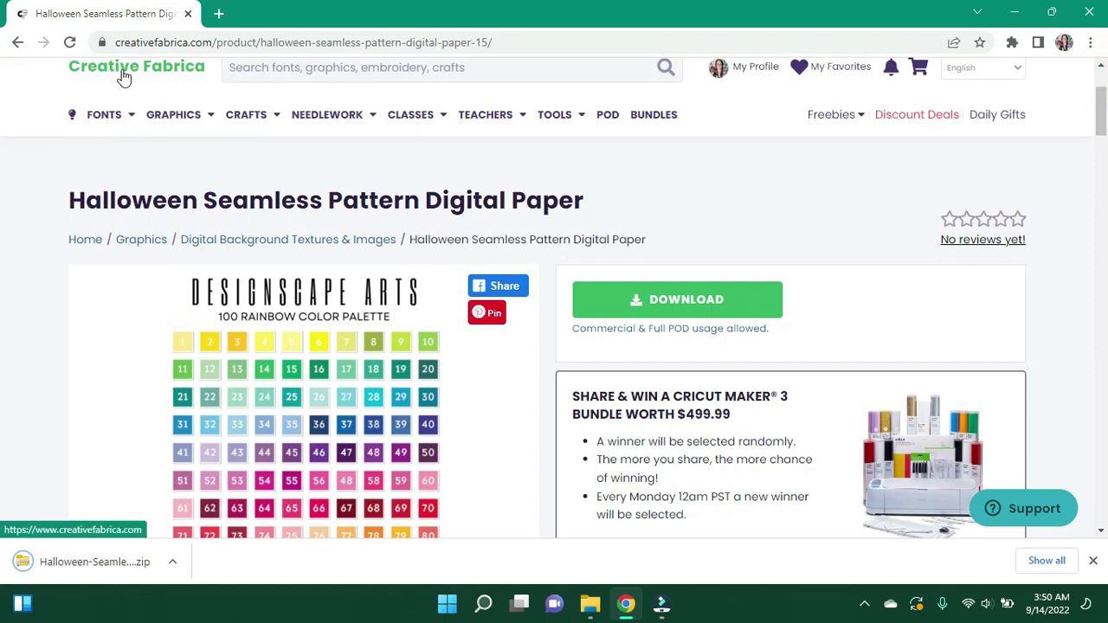
pyautogui.rightClick(123, 76)
pyautogui.click(155, 86)
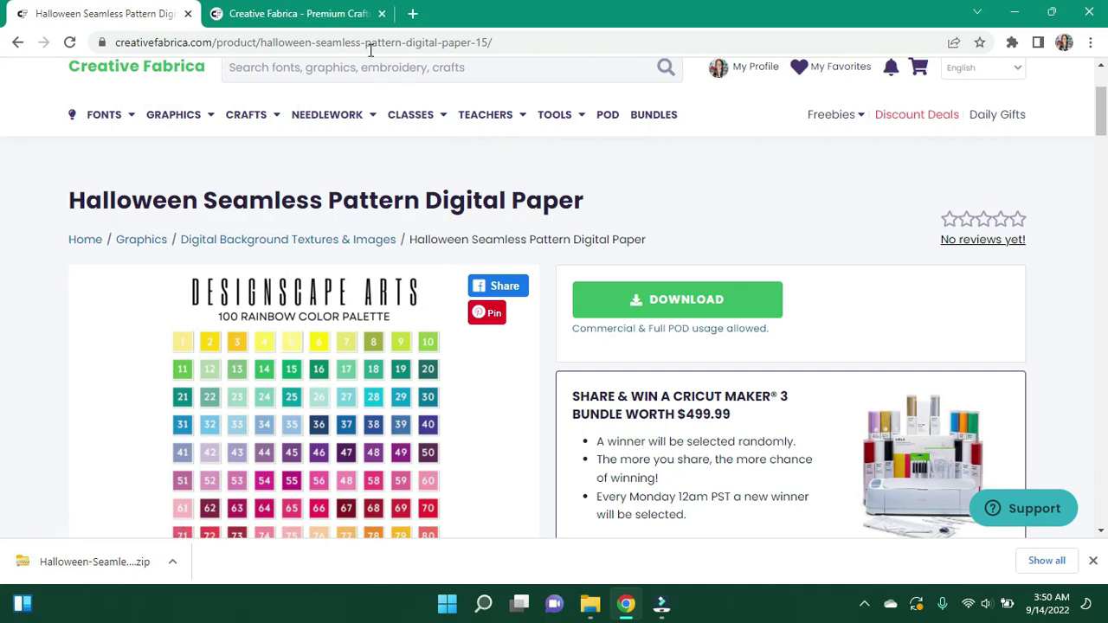
pyautogui.click(352, 19)
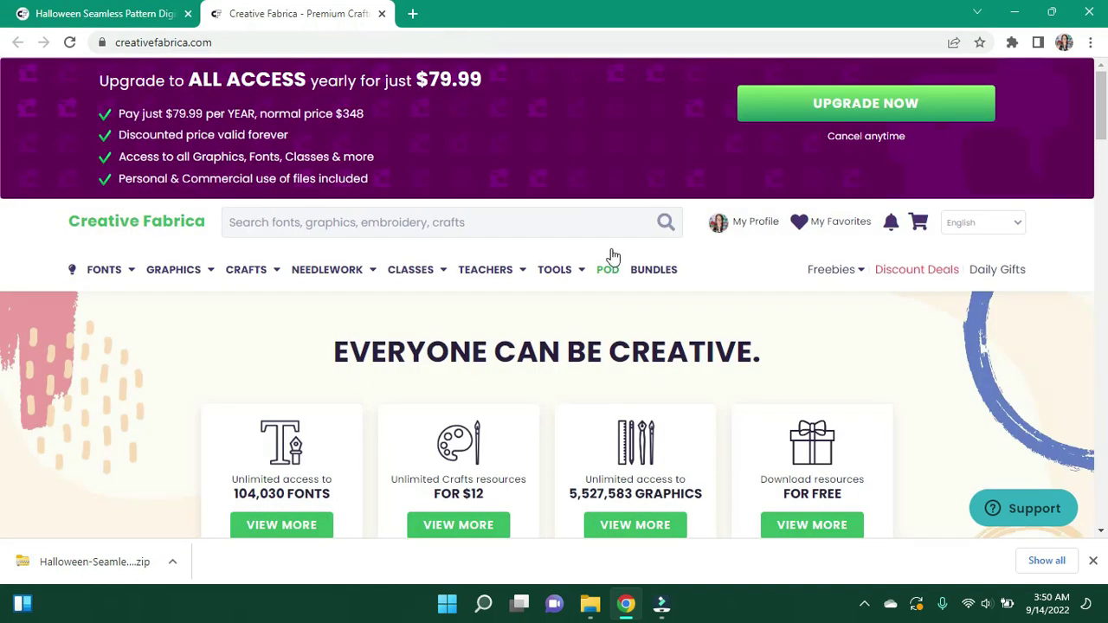
# Step: Search the site for "retro spooky season ghost"
pyautogui.moveTo(514, 312)
pyautogui.click(417, 229)
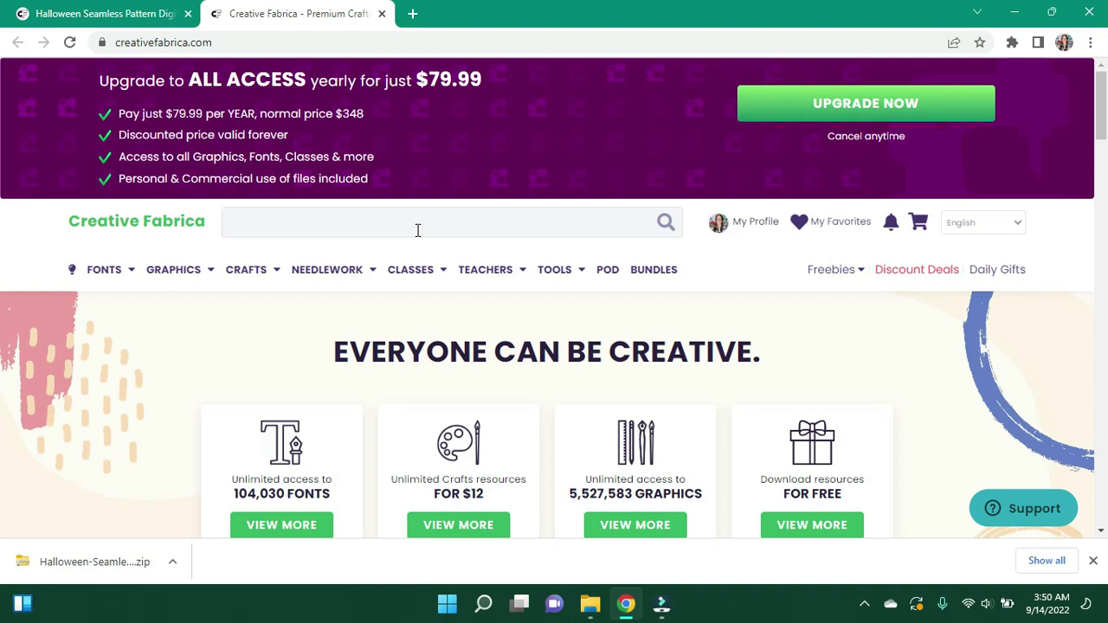
pyautogui.write('ro spo')
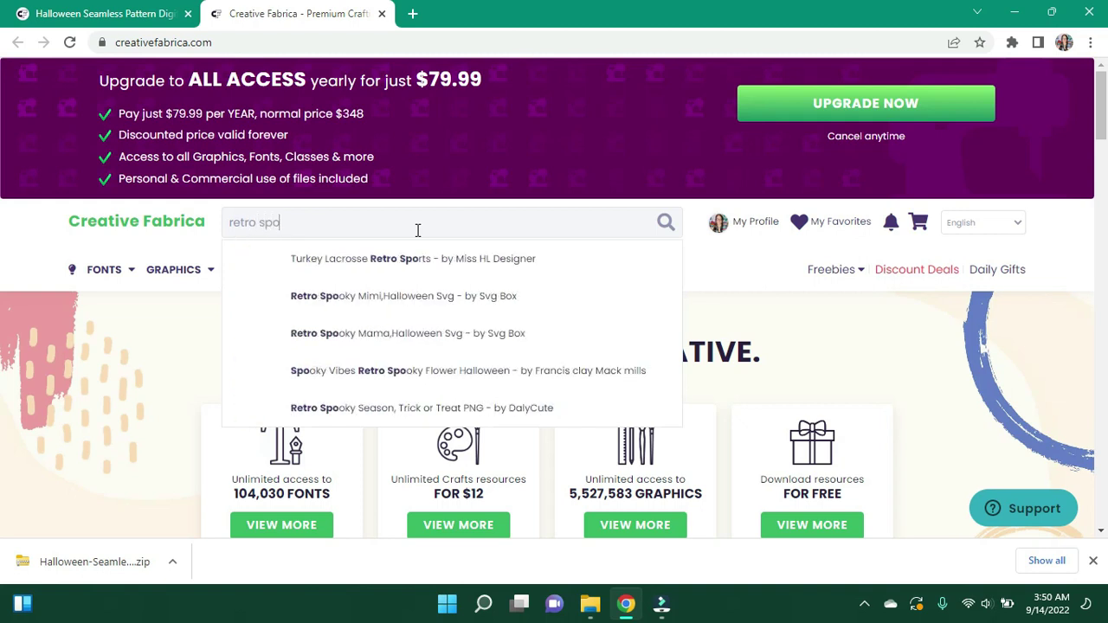
pyautogui.write('oky season ghosy')
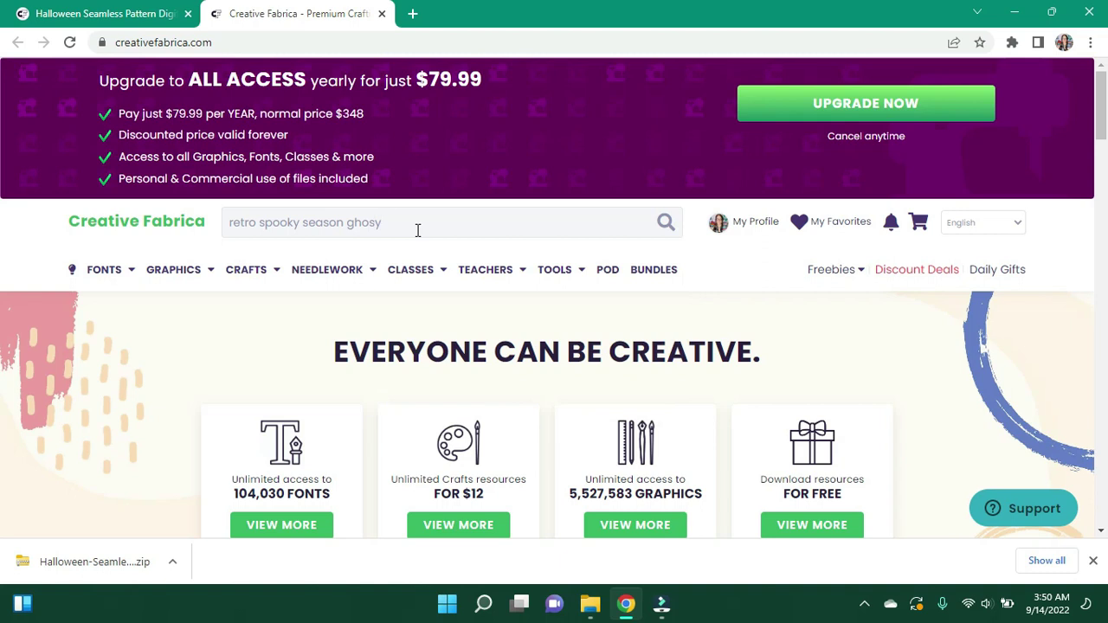
pyautogui.press('BackSpace')
pyautogui.press('Return')
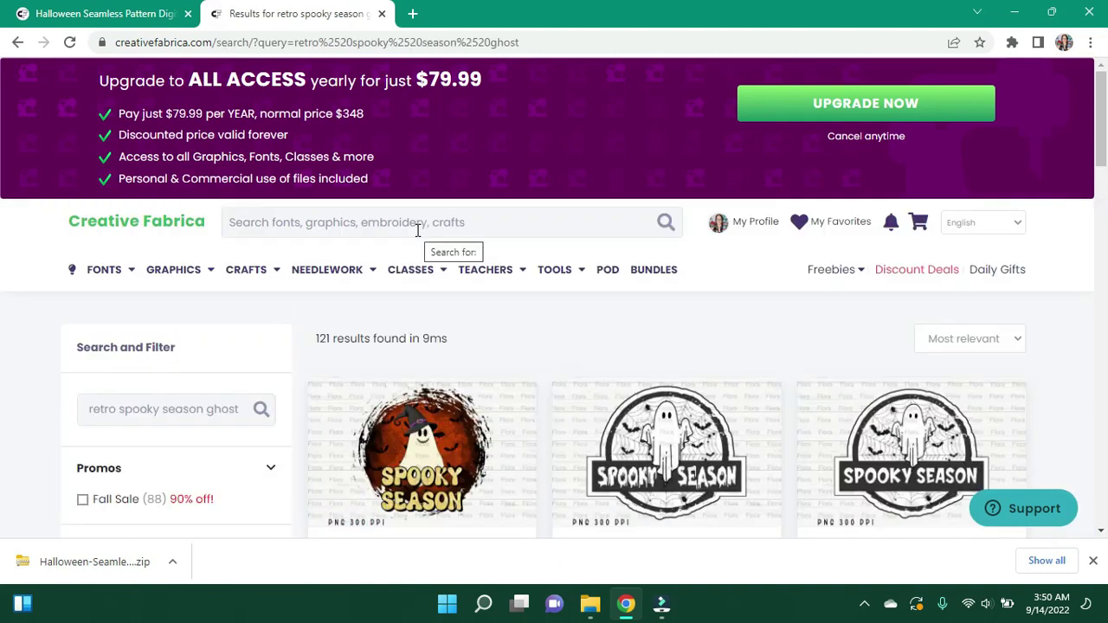
# Step: Look through the search results for a retro spooky season ghost design to use
pyautogui.scroll(-7, 667, 347)
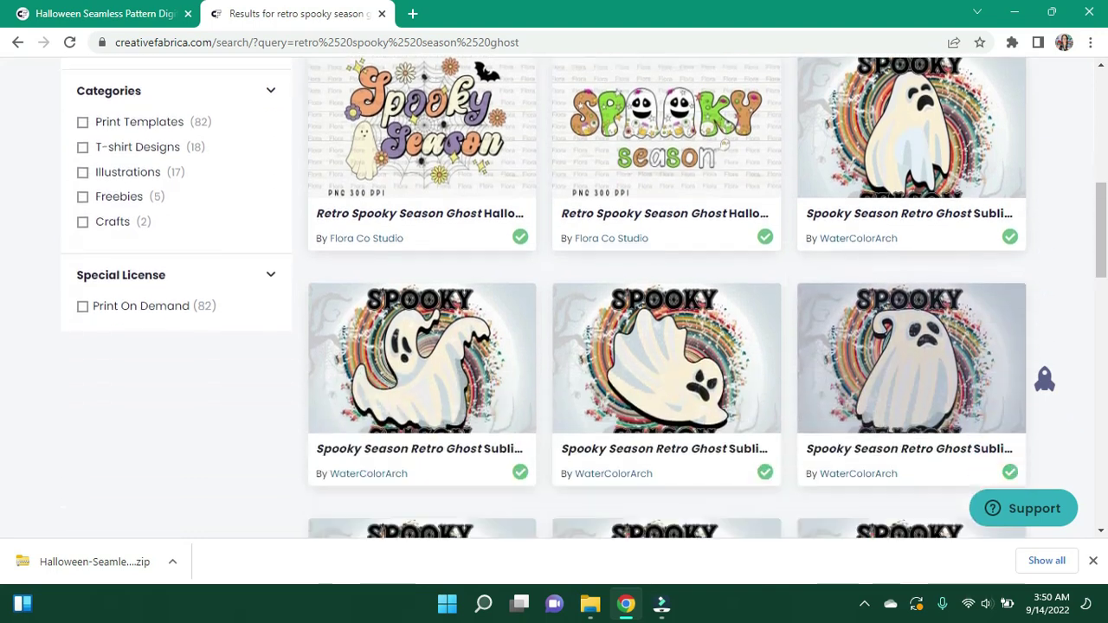
pyautogui.scroll(-4, 667, 346)
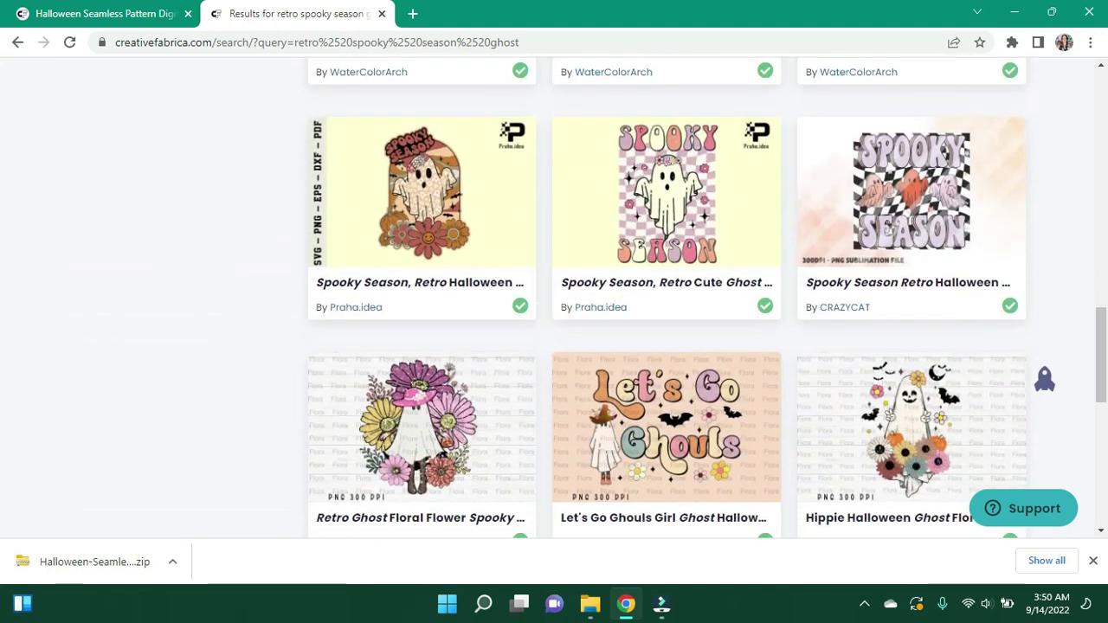
pyautogui.scroll(-7, 667, 257)
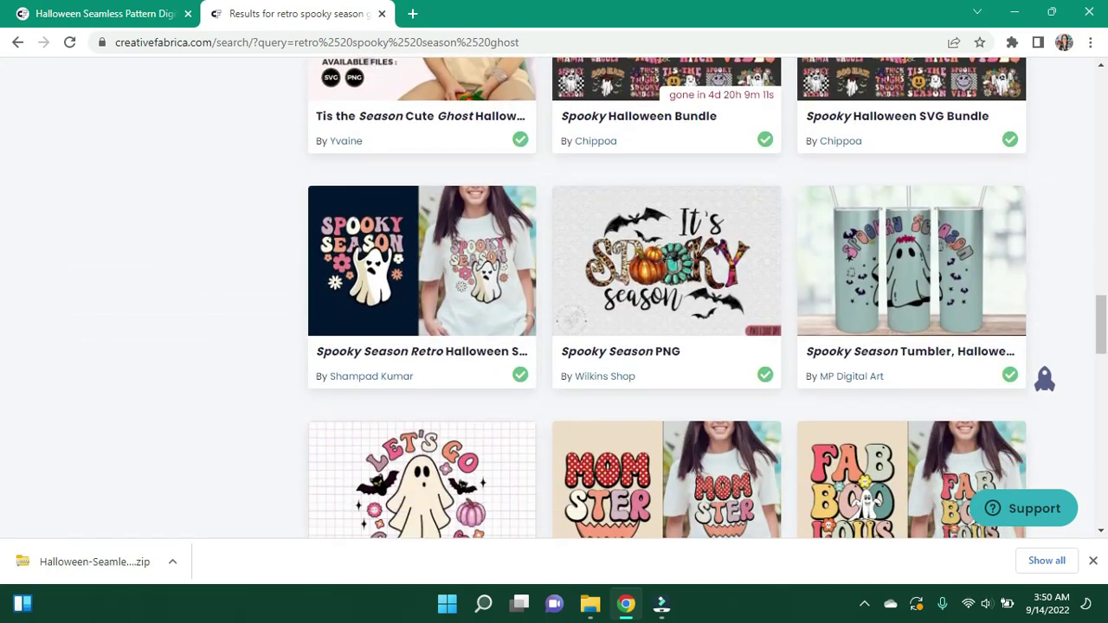
pyautogui.scroll(-9, 667, 258)
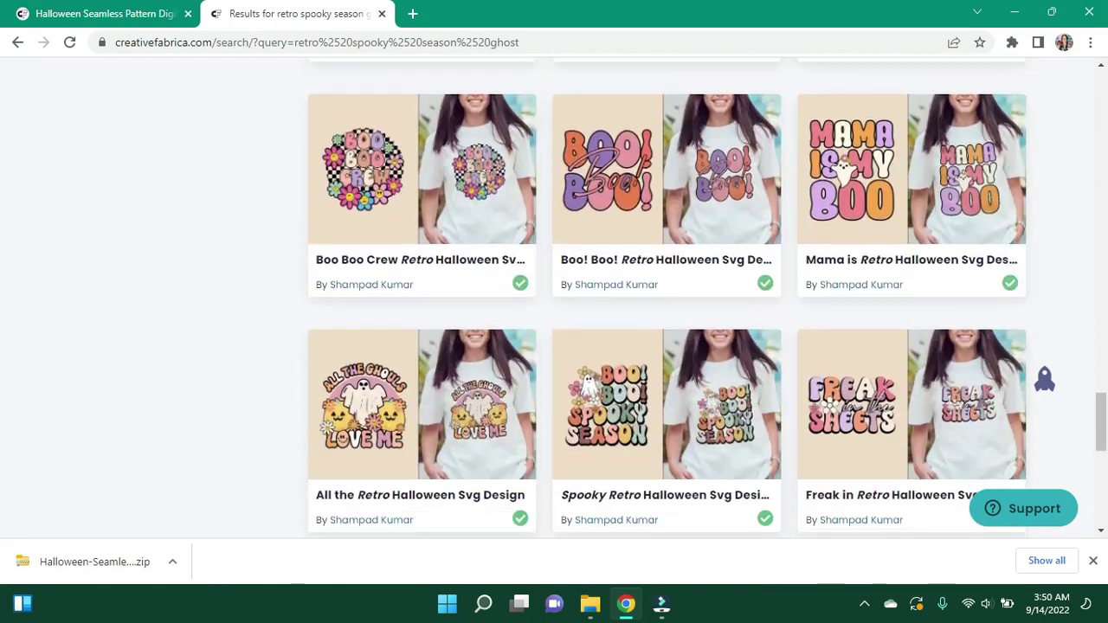
pyautogui.scroll(-6, 420, 239)
pyautogui.scroll(-4, 421, 240)
pyautogui.scroll(-3, 421, 239)
pyautogui.scroll(-4, 666, 294)
pyautogui.scroll(-4, 666, 295)
pyautogui.scroll(-2, 667, 295)
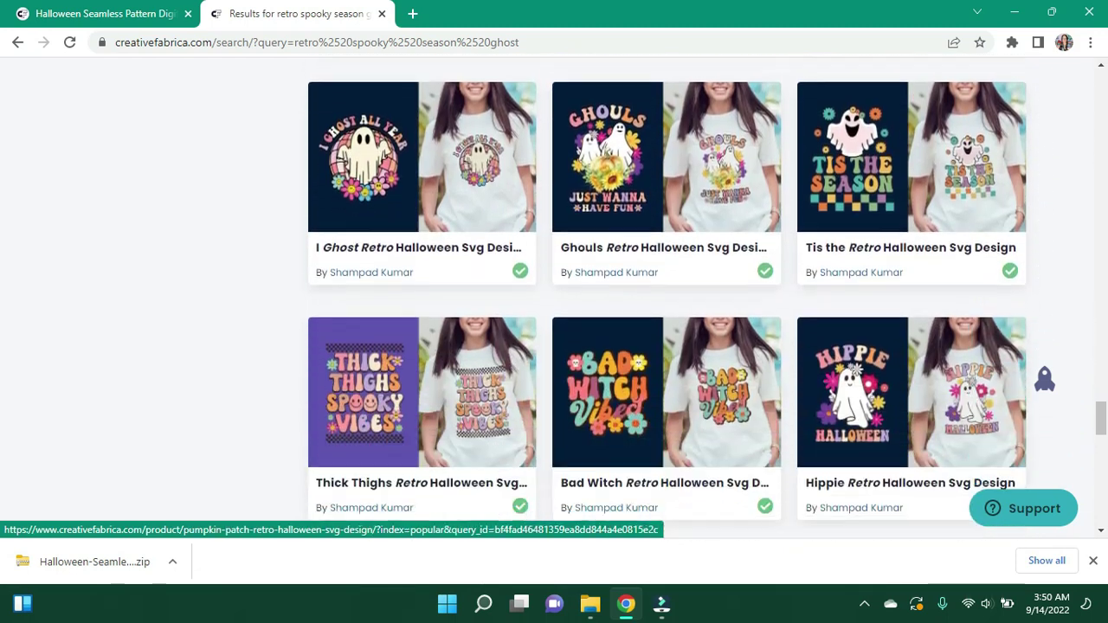
pyautogui.scroll(-4, 666, 294)
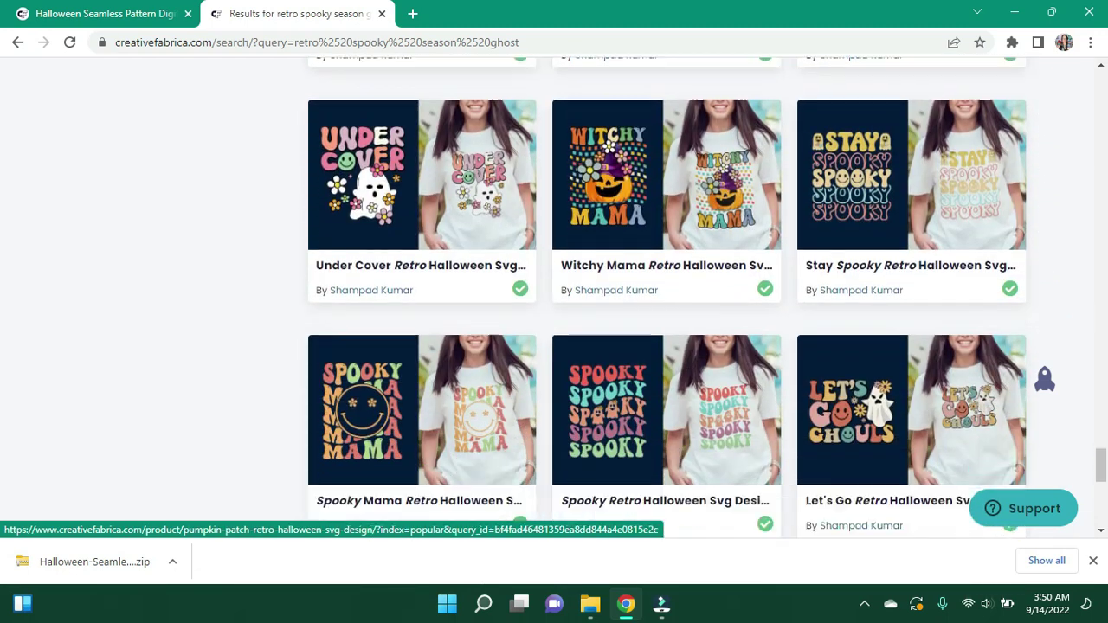
pyautogui.scroll(-3, 666, 294)
pyautogui.scroll(-6, 666, 294)
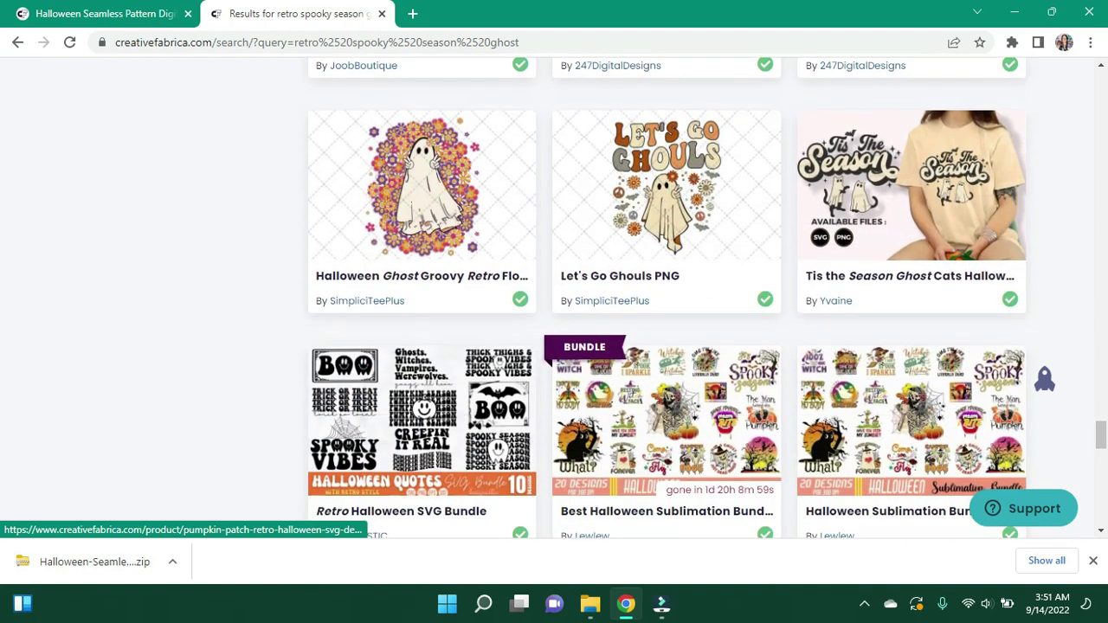
pyautogui.scroll(-2, 667, 294)
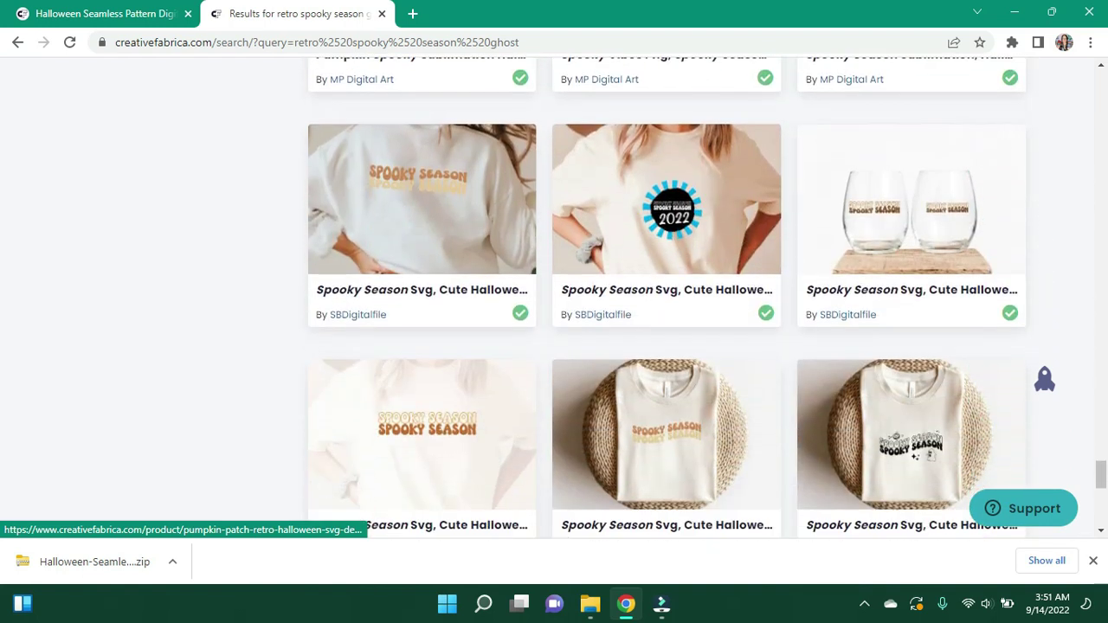
pyautogui.scroll(-2, 666, 294)
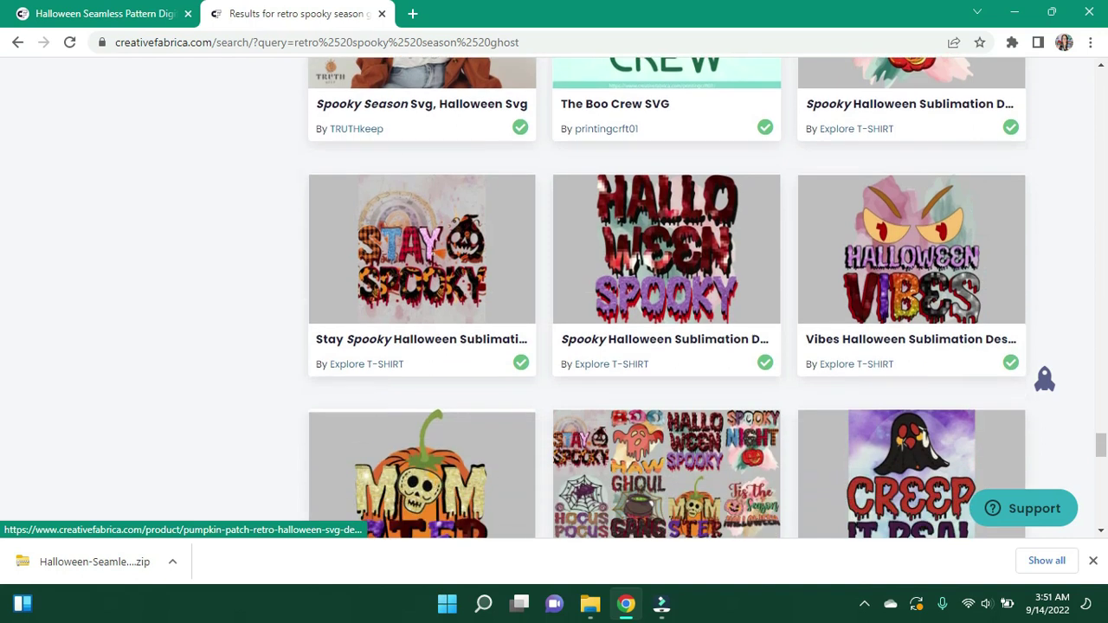
pyautogui.scroll(-2, 666, 295)
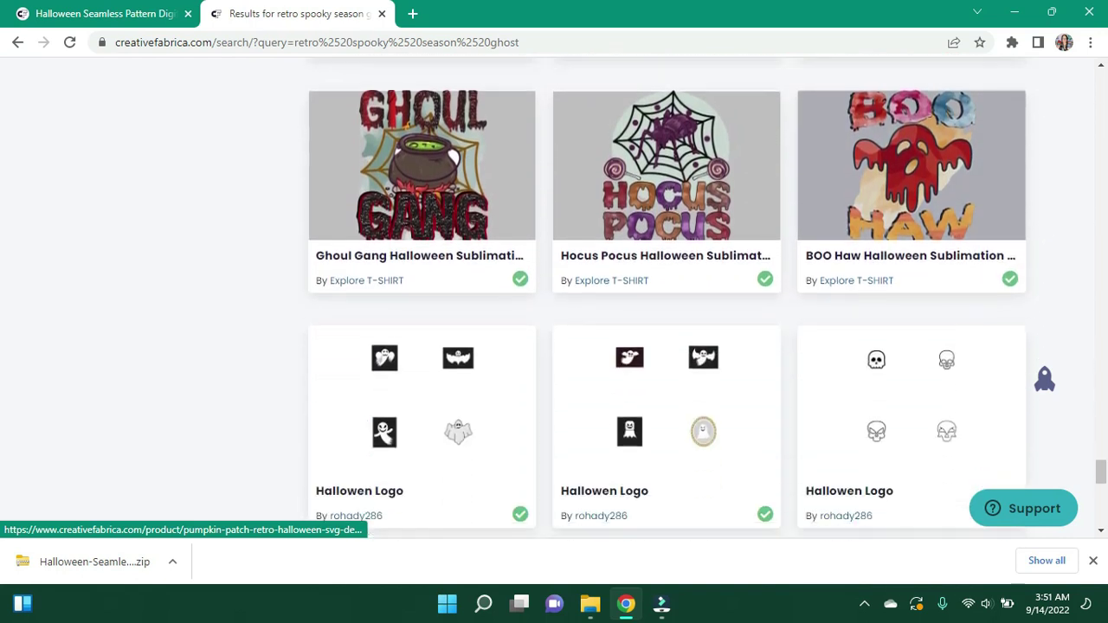
pyautogui.scroll(-6, 667, 295)
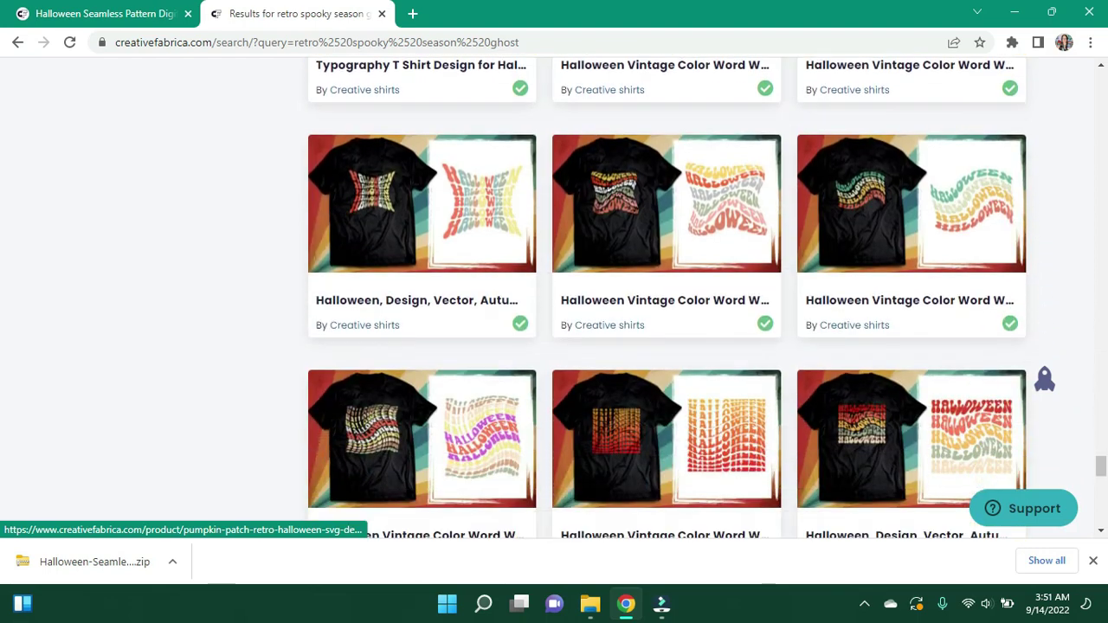
pyautogui.scroll(-5, 667, 294)
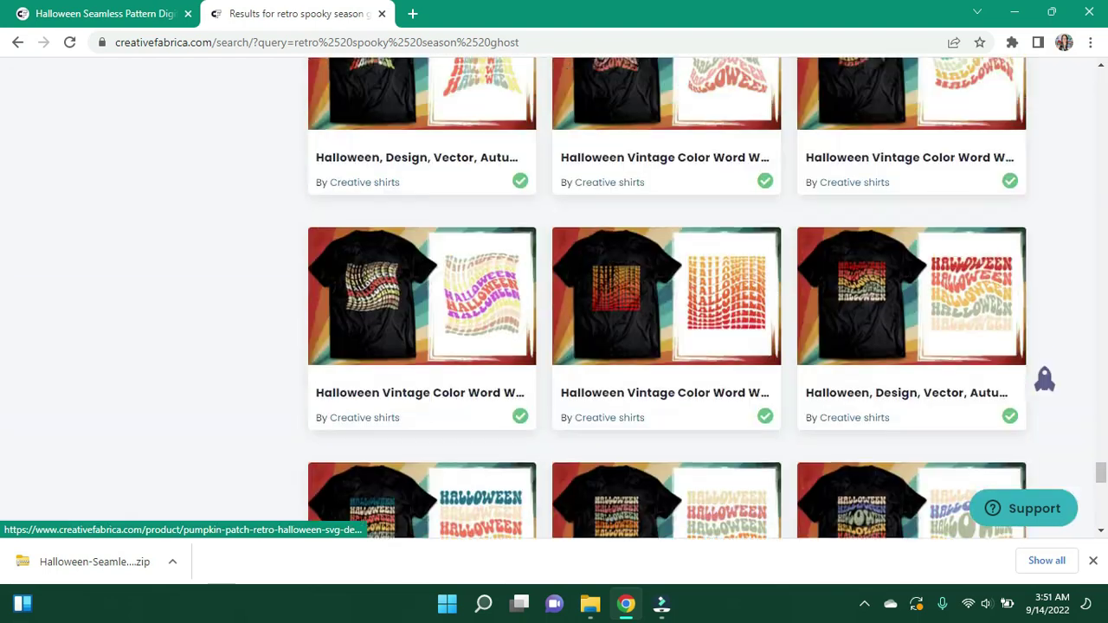
pyautogui.scroll(10, 666, 295)
pyautogui.click(666, 294)
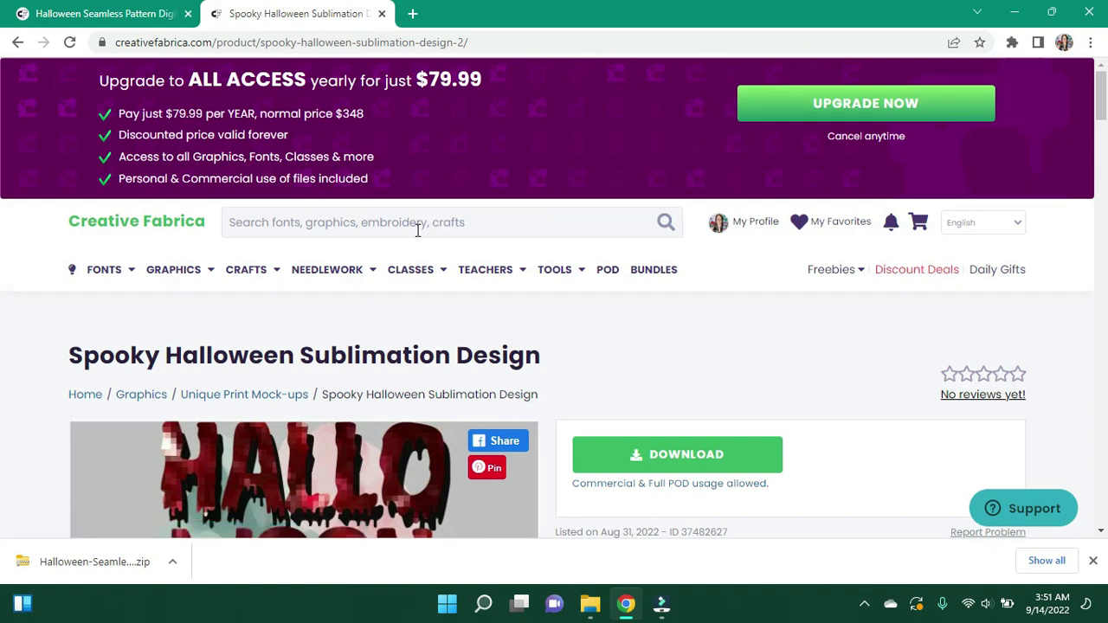
pyautogui.hotkey('alt', 'Left')
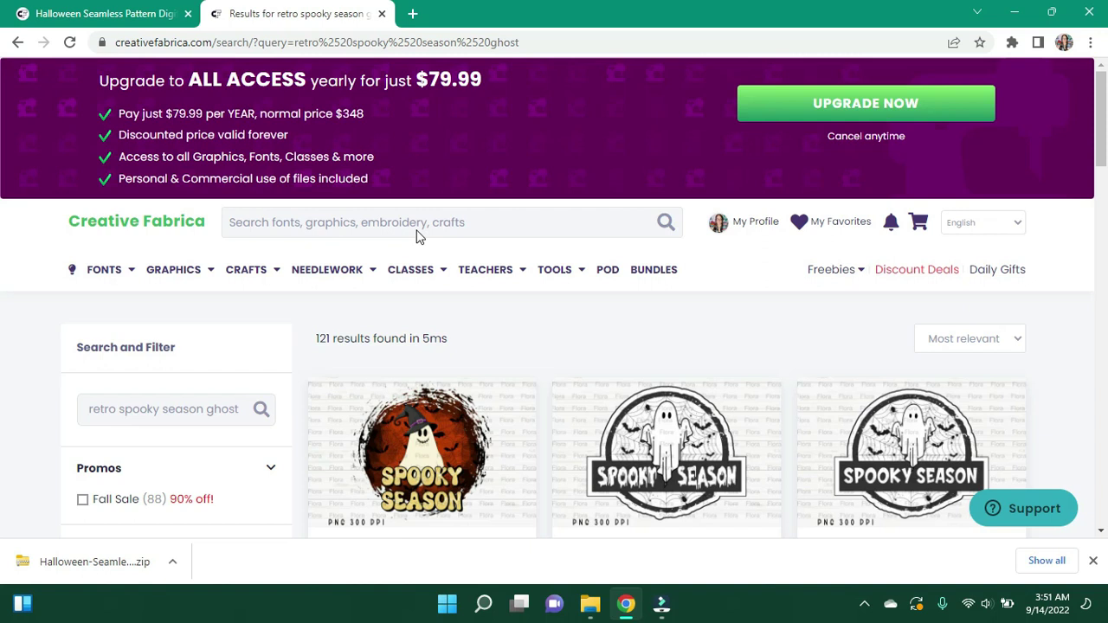
# Step: Recheck the results and refine the search to "retro spooky season ghost halloween"
pyautogui.scroll(-7, 583, 321)
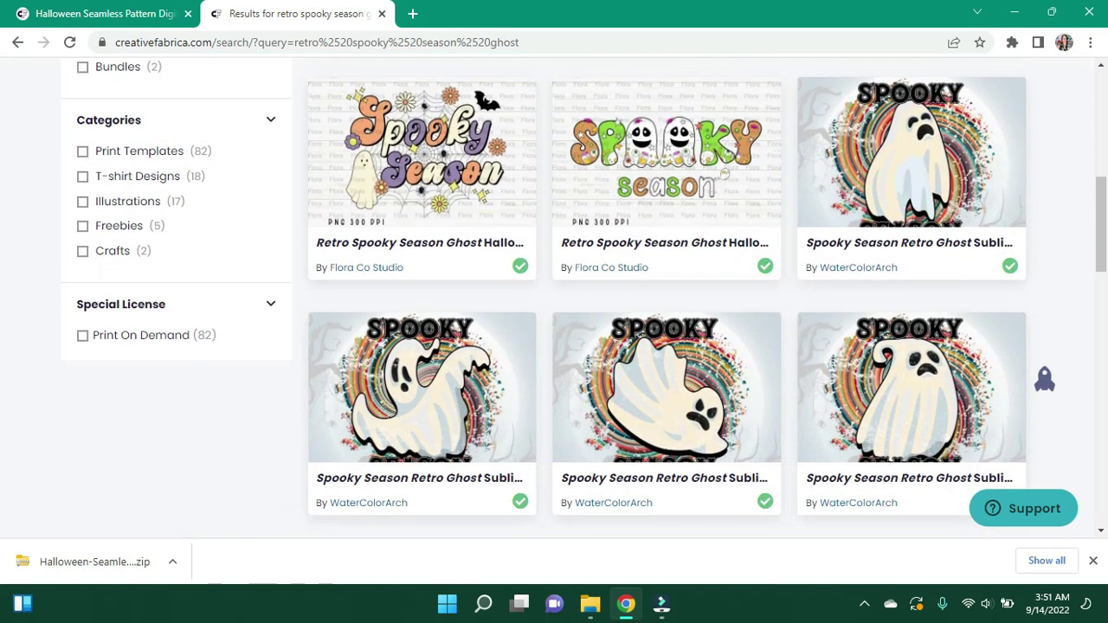
pyautogui.scroll(-4, 666, 297)
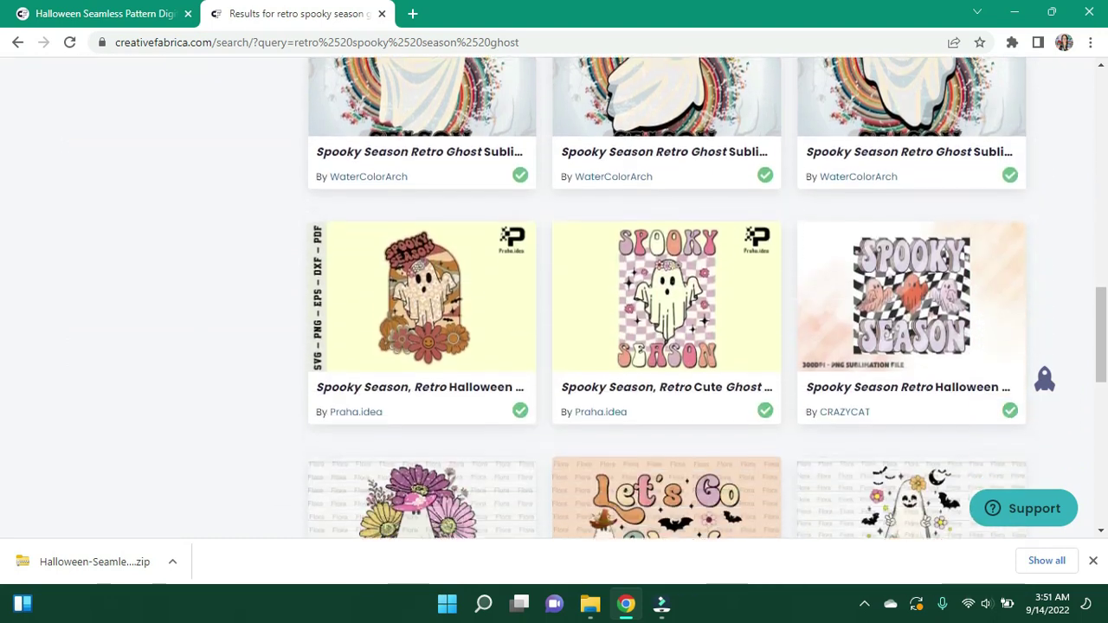
pyautogui.scroll(-2, 667, 297)
pyautogui.scroll(-7, 666, 297)
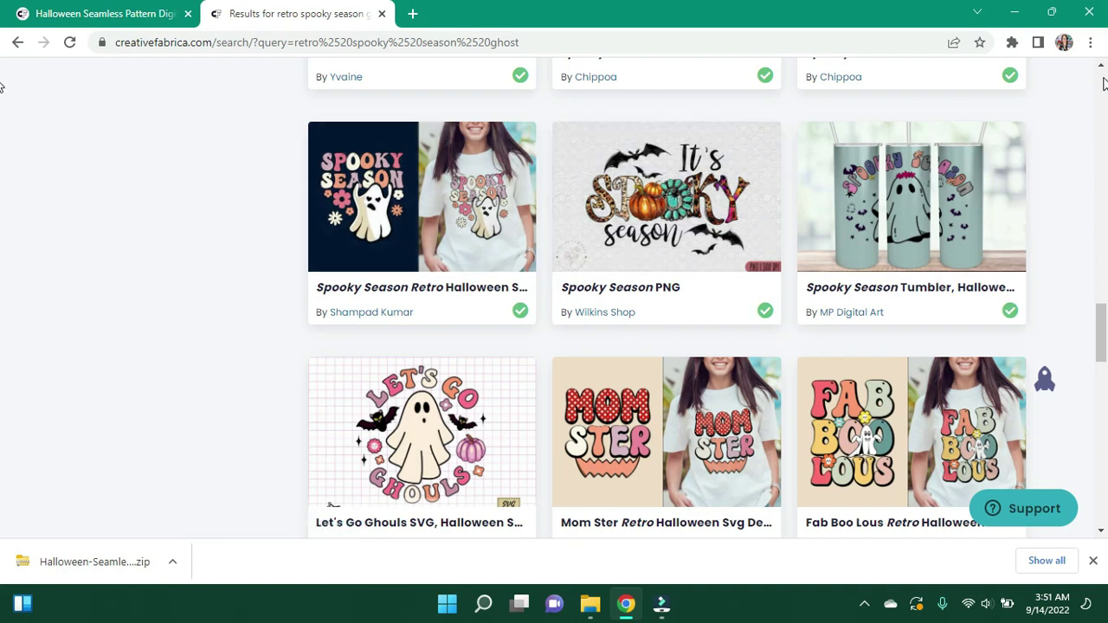
pyautogui.moveTo(1102, 69); pyautogui.dragTo(1102, 72)
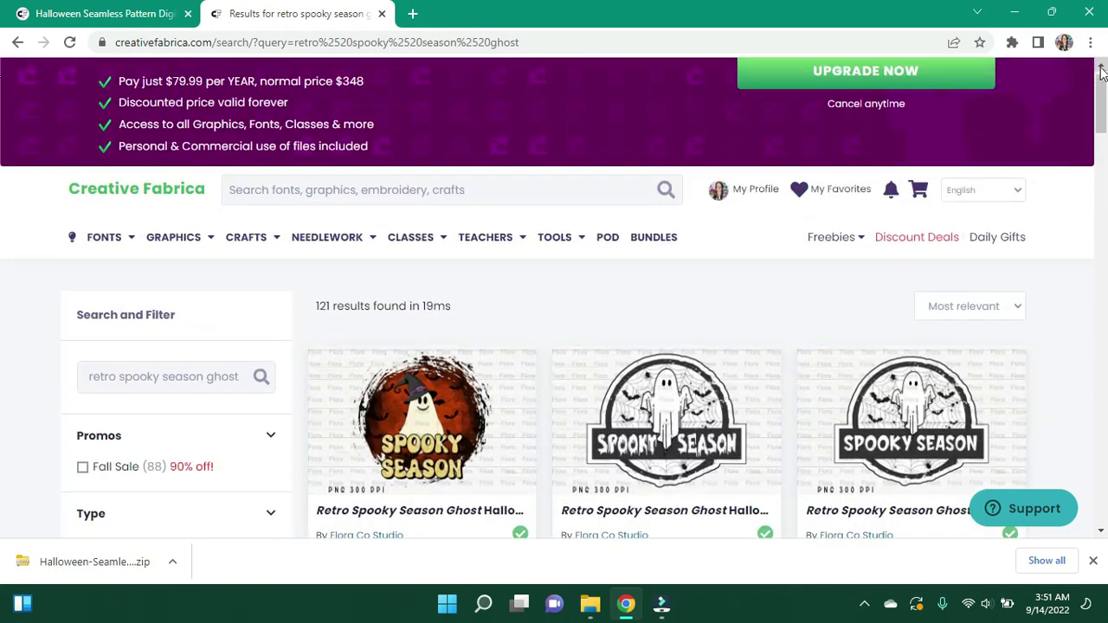
pyautogui.click(245, 380)
pyautogui.write('ha')
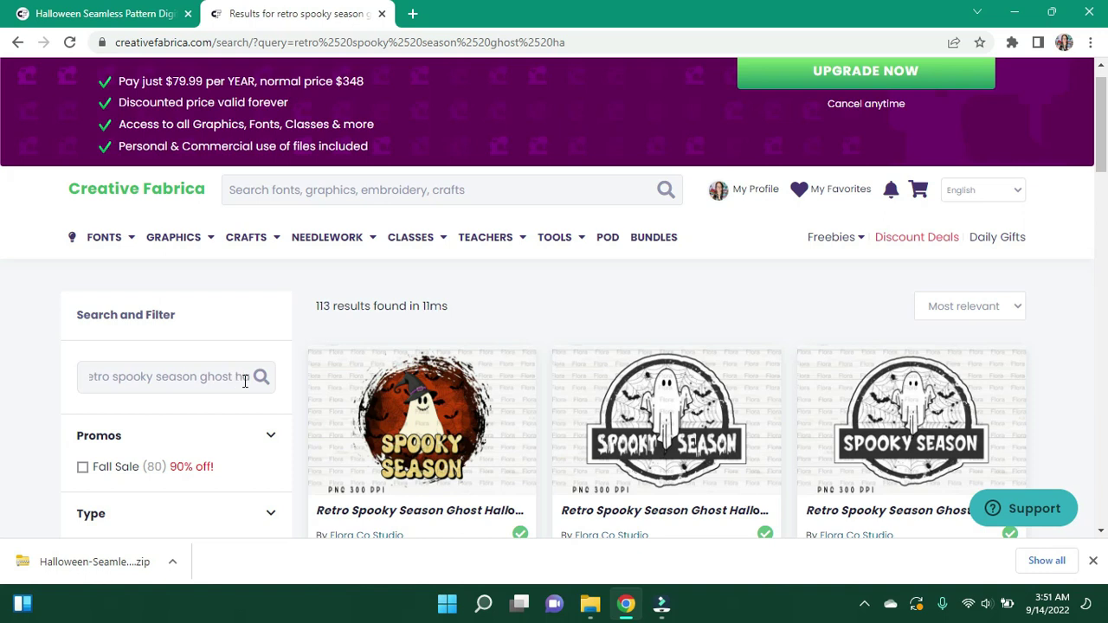
pyautogui.write('llowee')
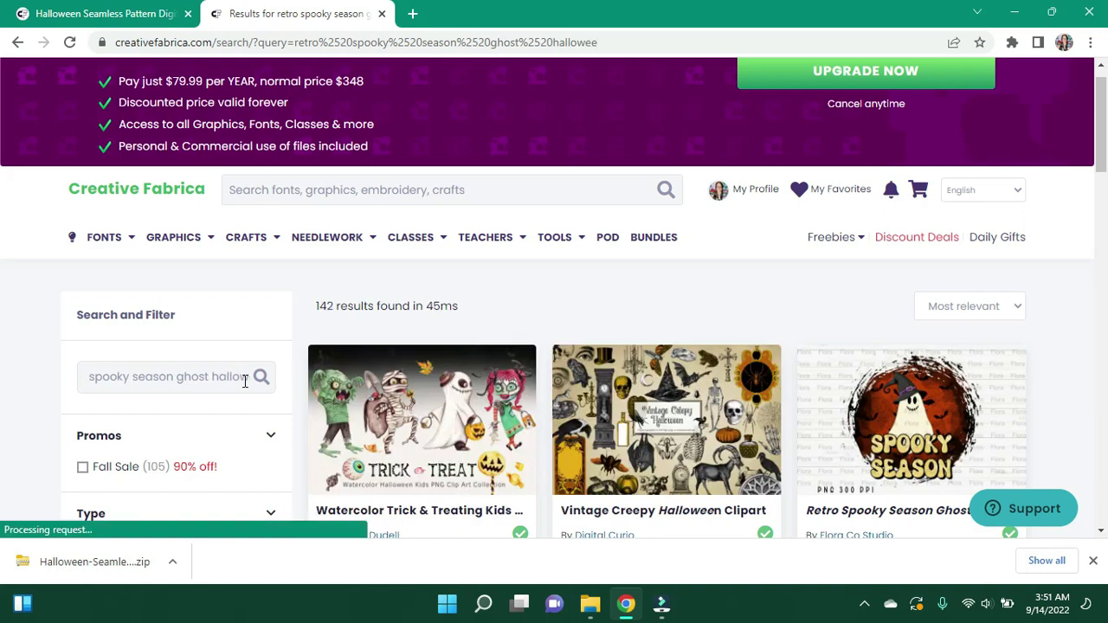
pyautogui.write('n')
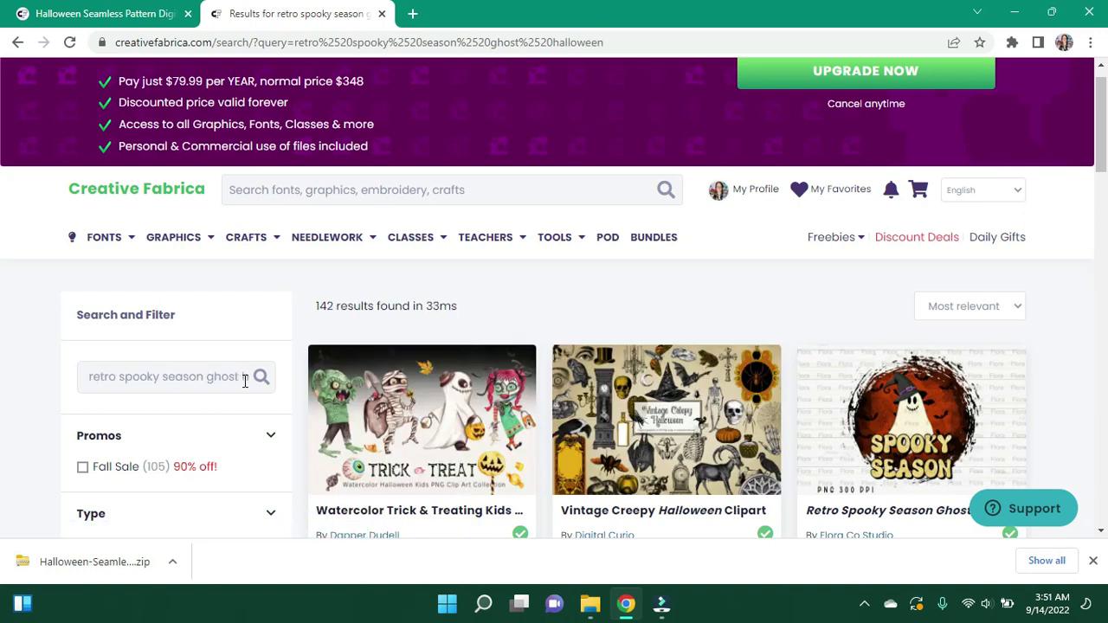
# Step: Open the floral "Spooky Season" Retro Spooky Season Ghost Halloween PNG by Flora Co Studio and download it
pyautogui.scroll(-9, 554, 346)
pyautogui.scroll(-1, 554, 346)
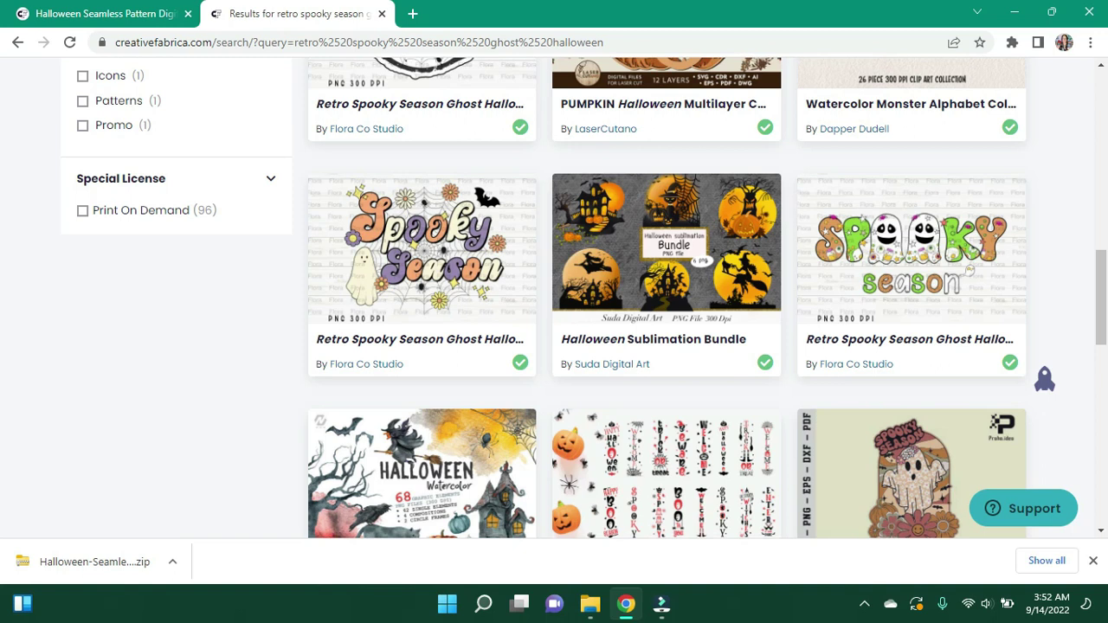
pyautogui.click(426, 222)
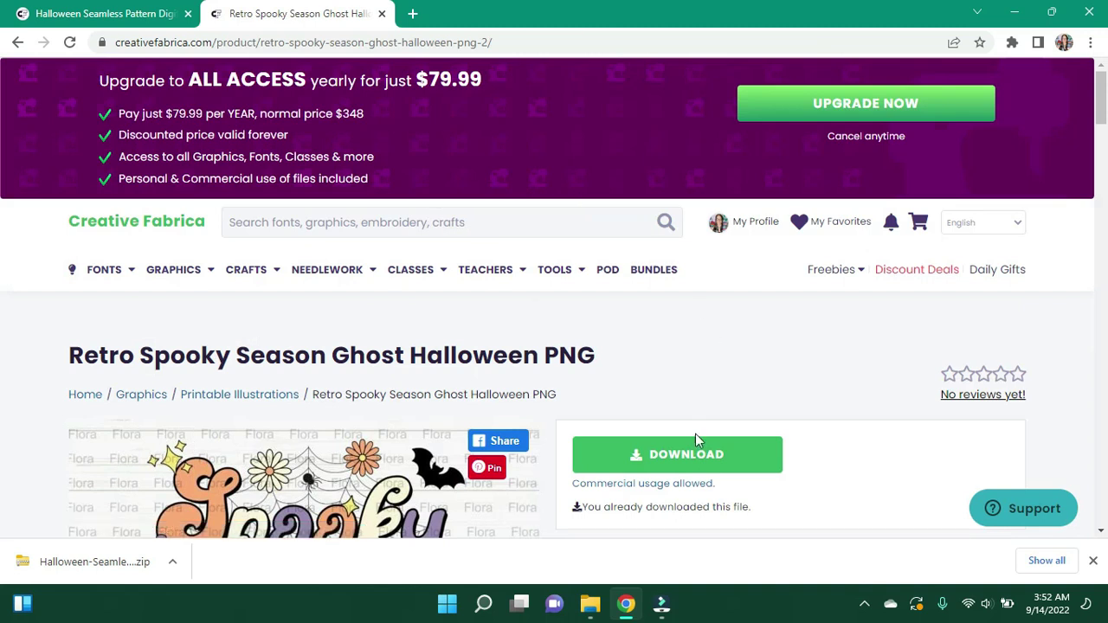
pyautogui.click(701, 464)
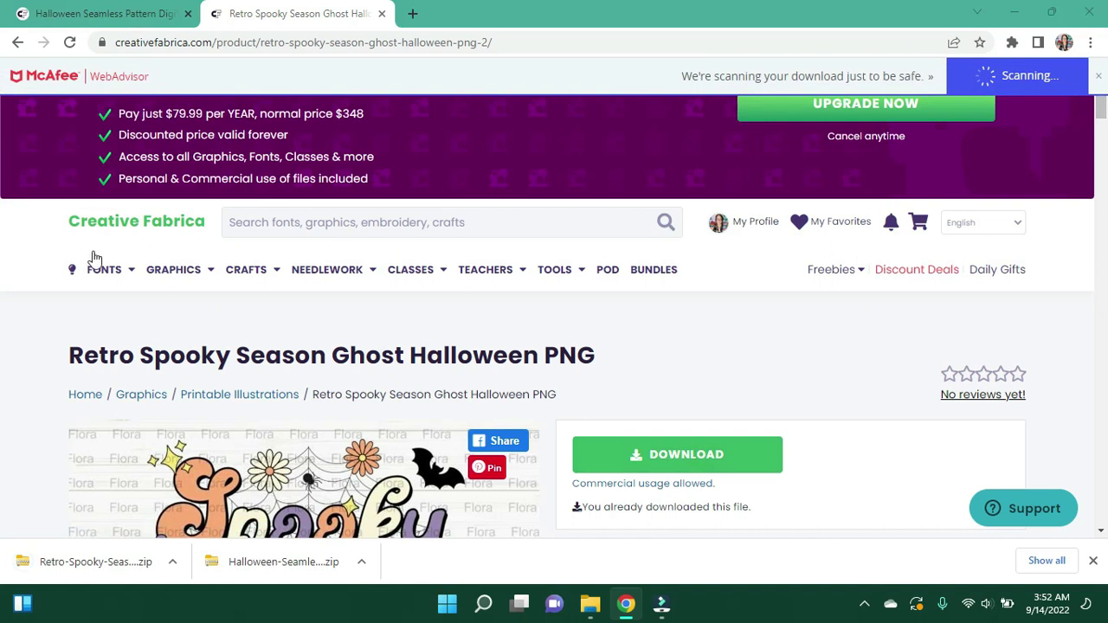
# Step: Open the Creative Fabrica home page in another new browser tab and switch to that tab
pyautogui.rightClick(148, 223)
pyautogui.click(199, 230)
pyautogui.moveTo(401, 260)
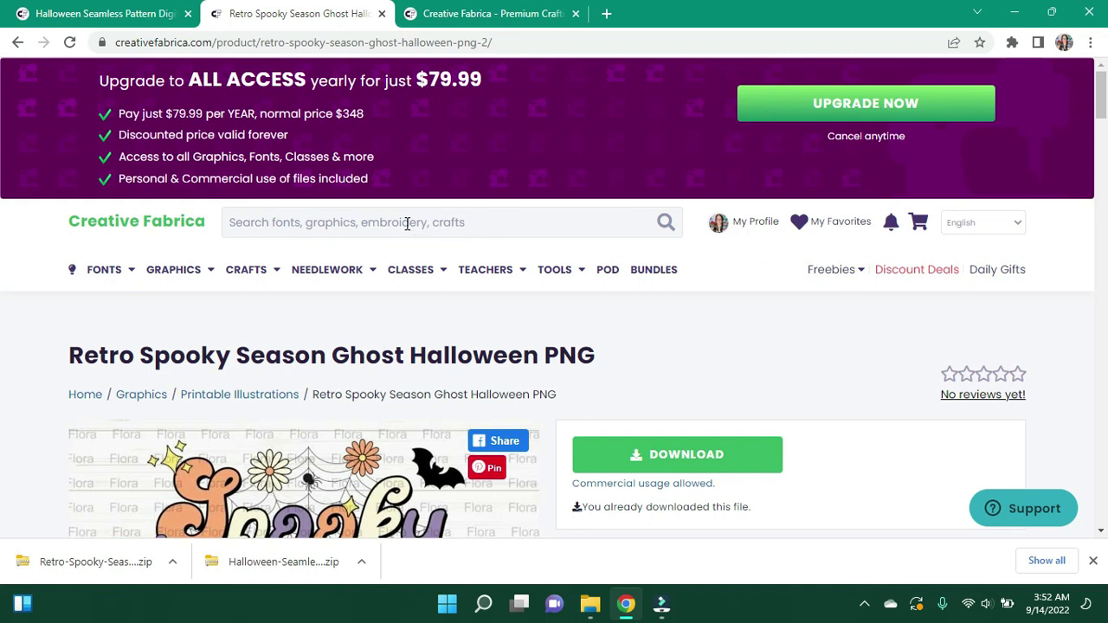
pyautogui.click(397, 230)
pyautogui.click(484, 14)
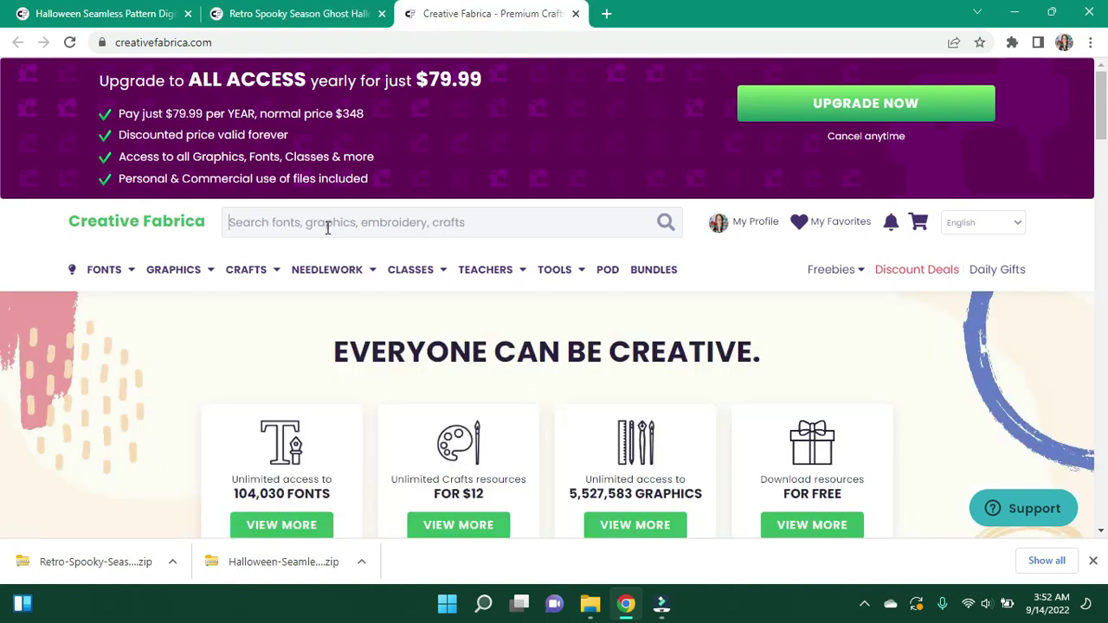
# Step: Search the site for "bleach spot element"
pyautogui.click(327, 228)
pyautogui.write('blea')
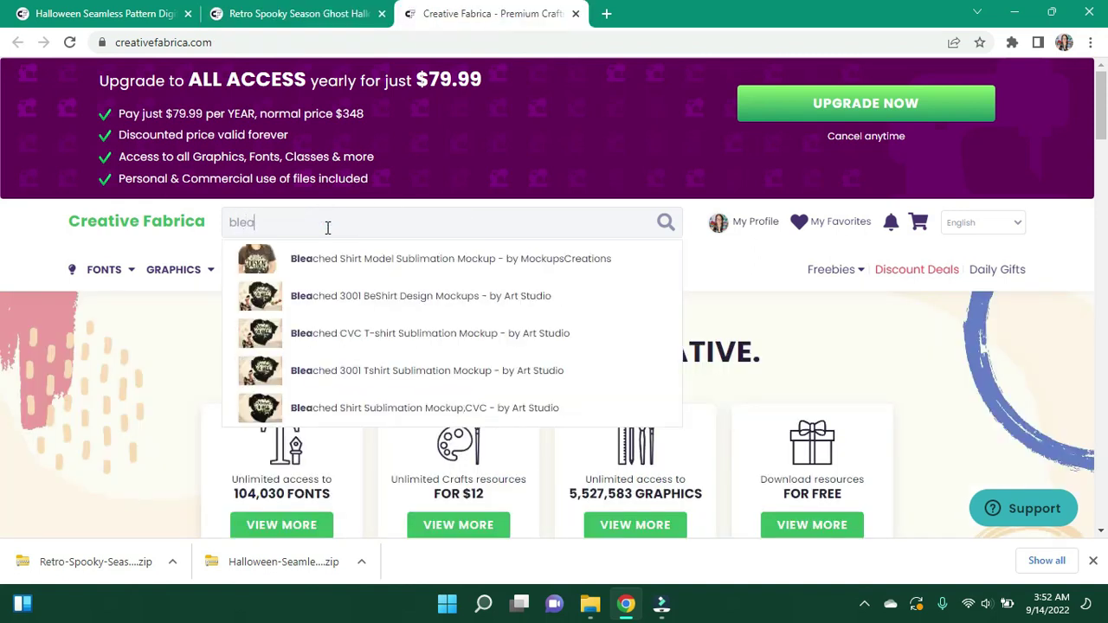
pyautogui.write('ch spot element')
pyautogui.press('Return')
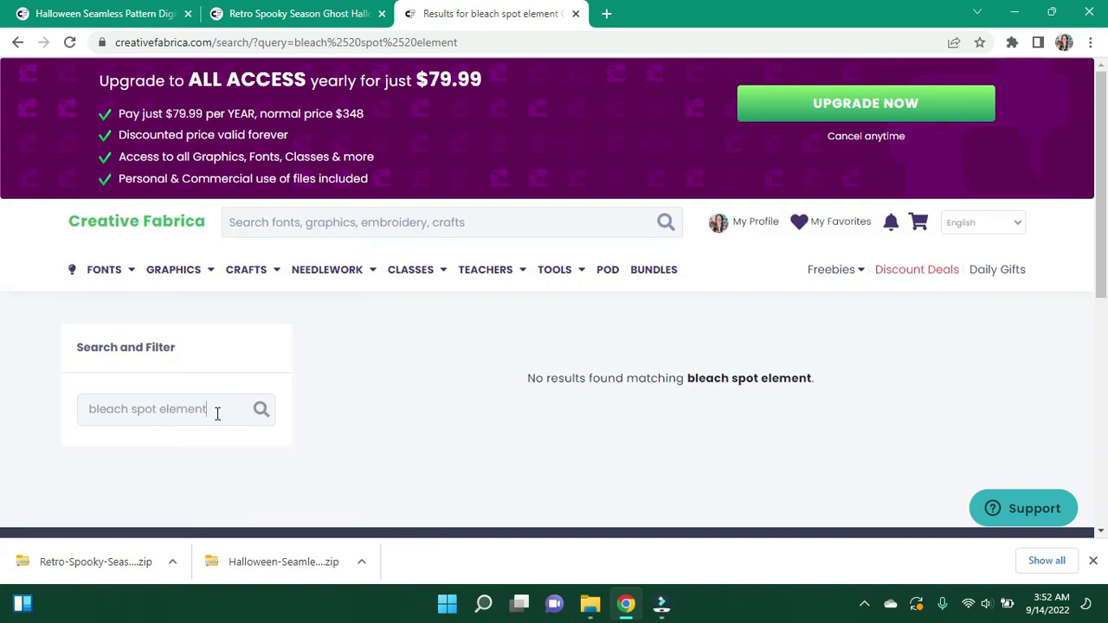
# Step: Shorten the search query to "bleach spot"
pyautogui.click(217, 414)
pyautogui.press('BackSpace')
pyautogui.press('BackSpace')
pyautogui.press('BackSpace')
pyautogui.press('BackSpace')
pyautogui.press('BackSpace')
pyautogui.press('BackSpace')
pyautogui.press('BackSpace')
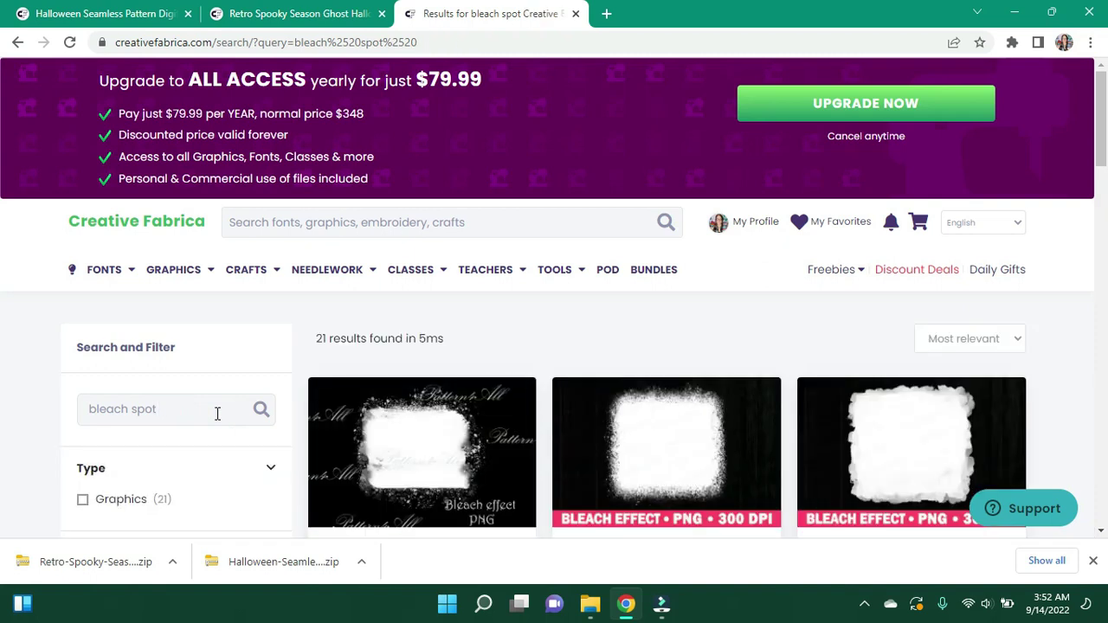
# Step: Open the Backsplash PNG Background Bleach Effect by 247DigitalDesigns from the results and download it
pyautogui.scroll(-6, 554, 359)
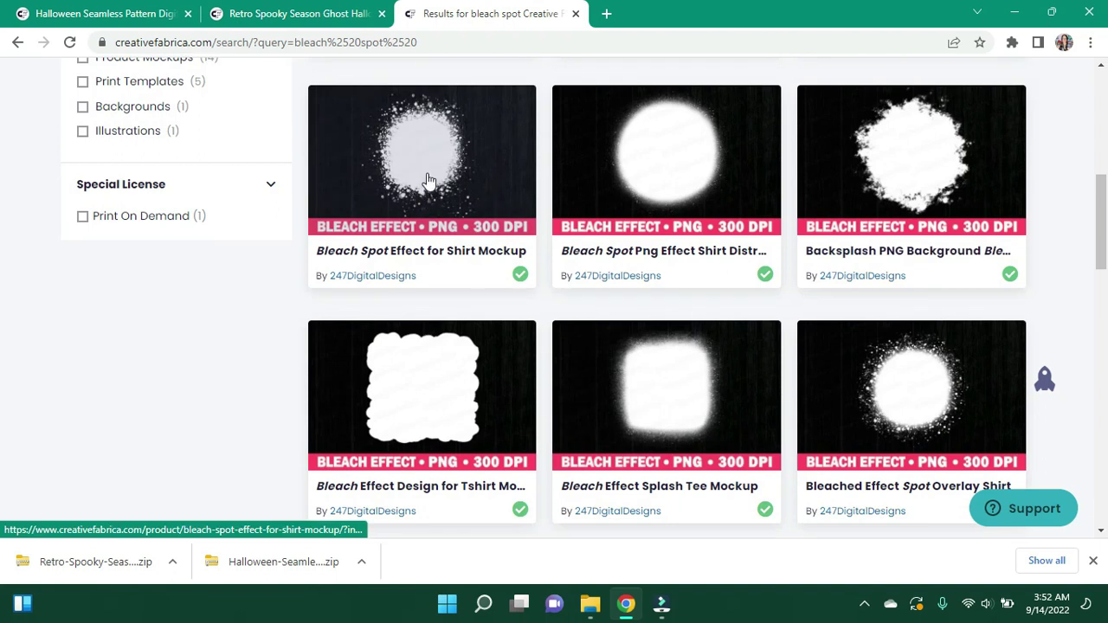
pyautogui.click(925, 150)
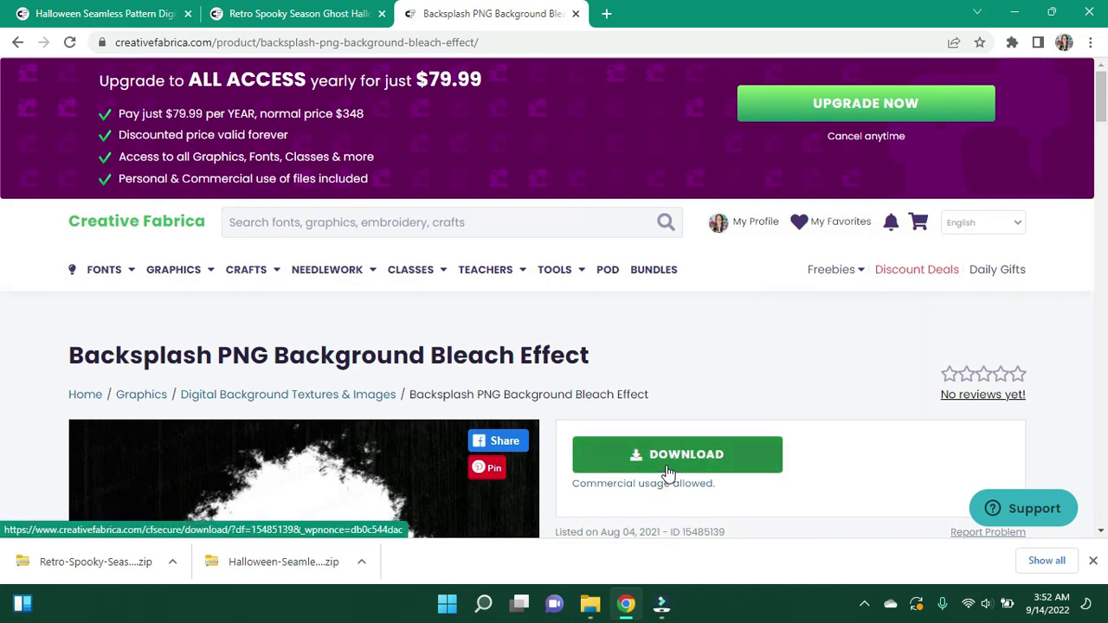
pyautogui.click(666, 472)
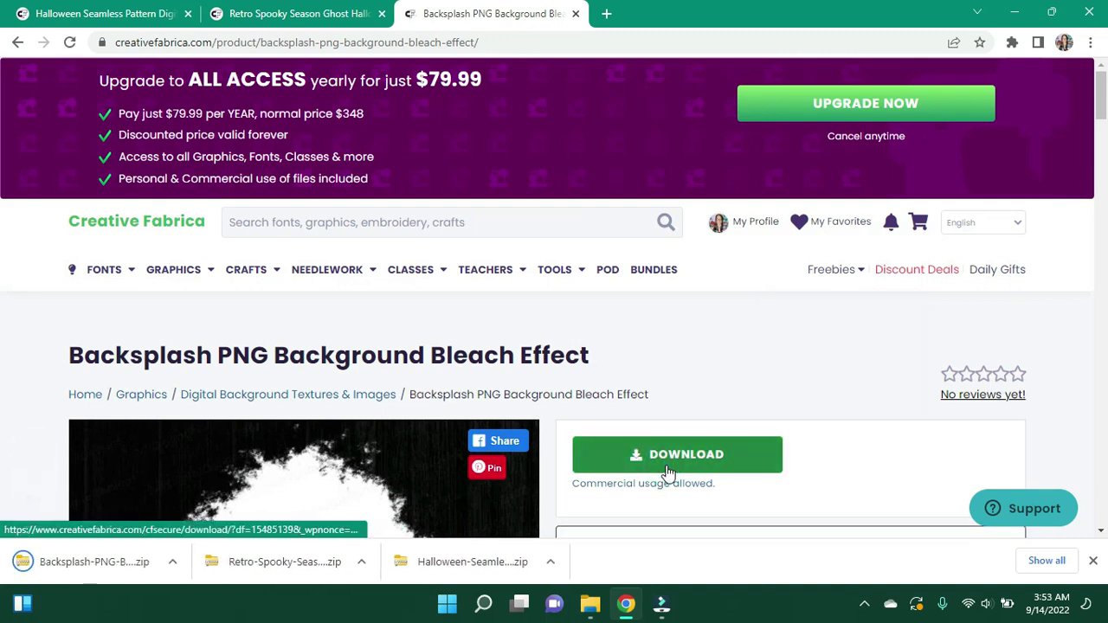
# Step: Open the downloaded Halloween Seamless Pattern and Retro Spooky Season zips, and view halloween 12.png from the latter beside its folder
pyautogui.click(556, 560)
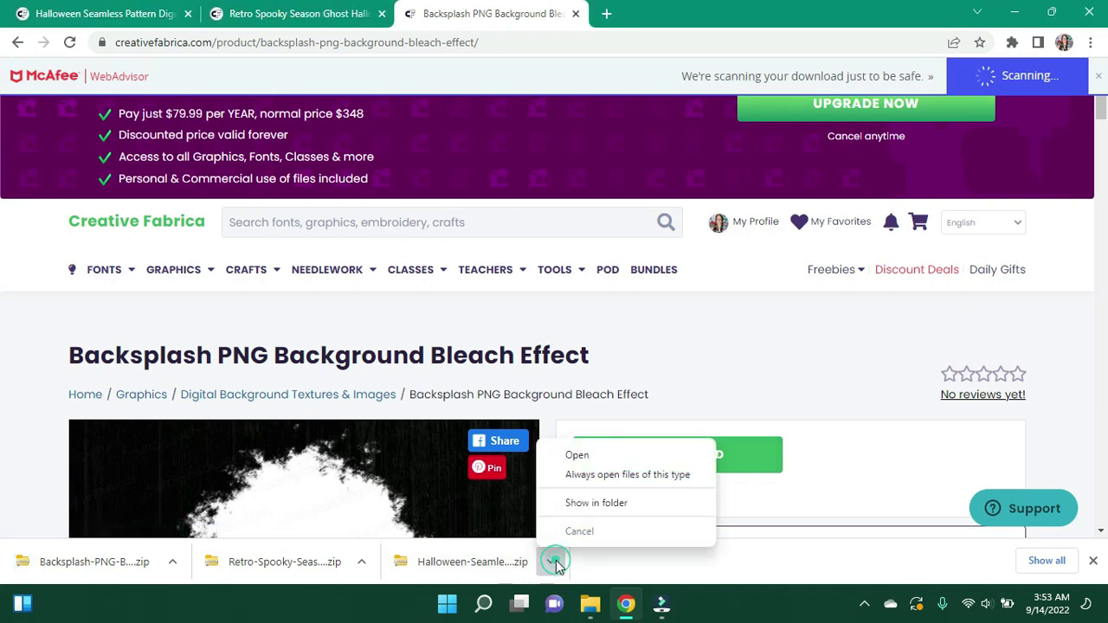
pyautogui.click(606, 461)
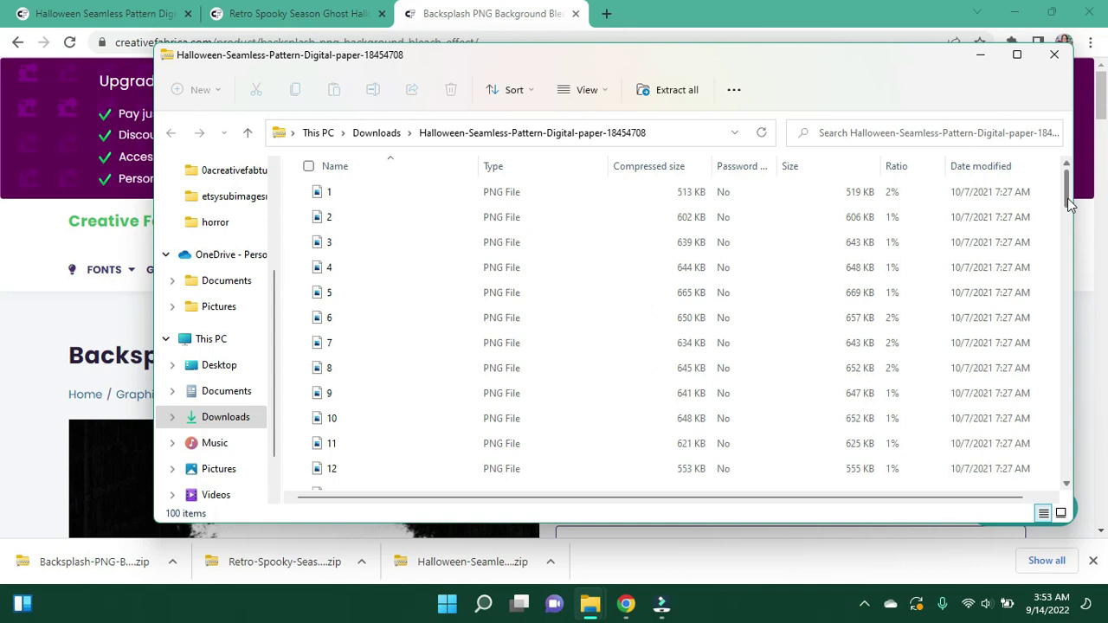
pyautogui.click(362, 564)
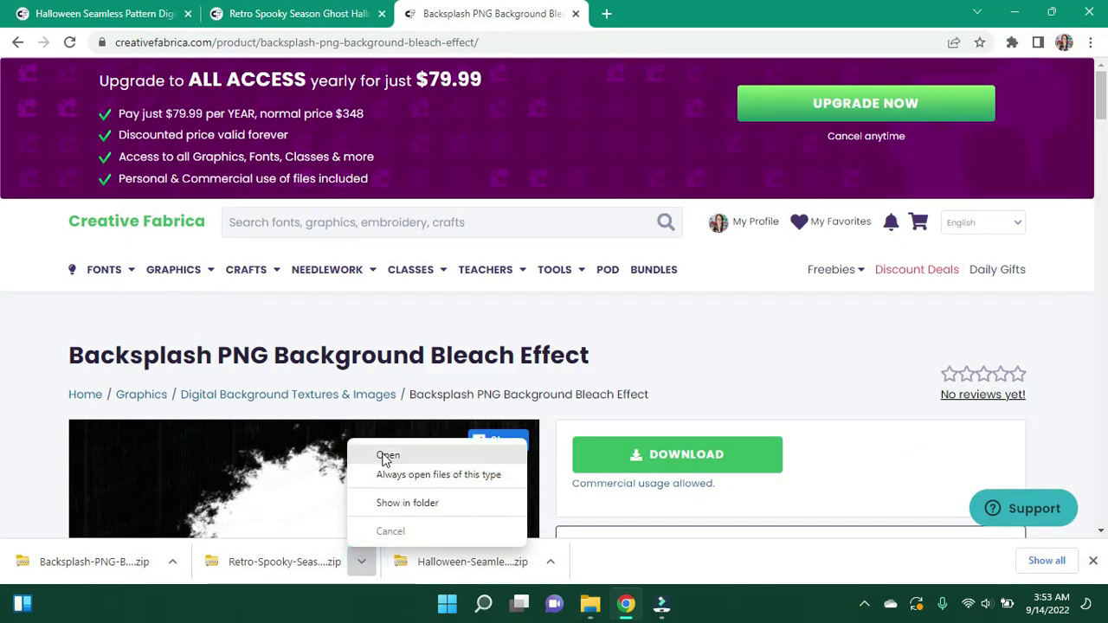
pyautogui.click(386, 457)
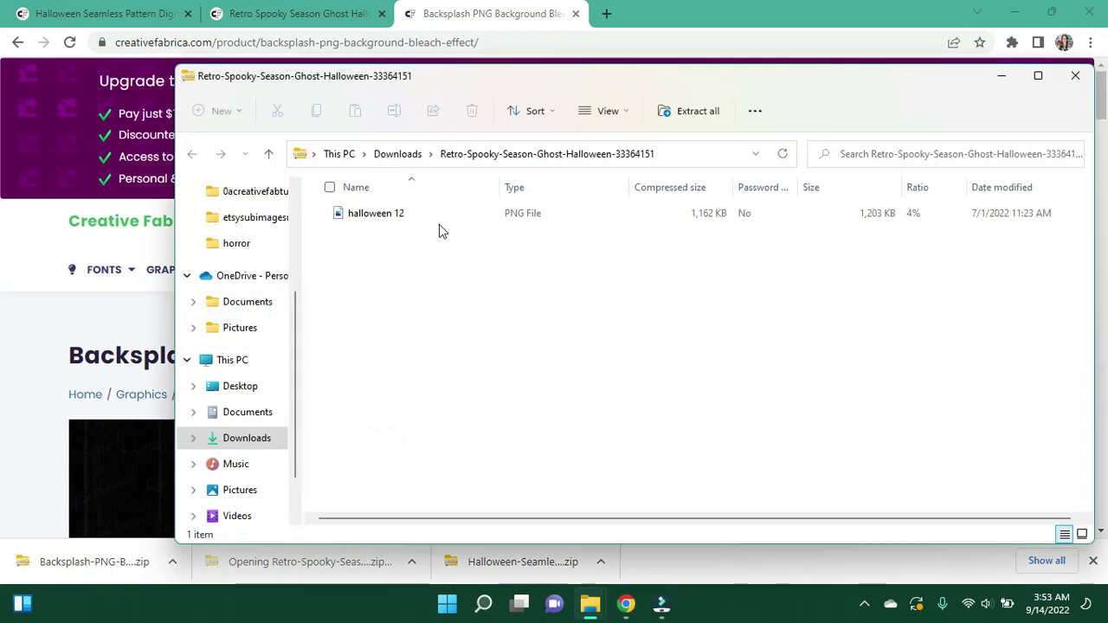
pyautogui.doubleClick(397, 216)
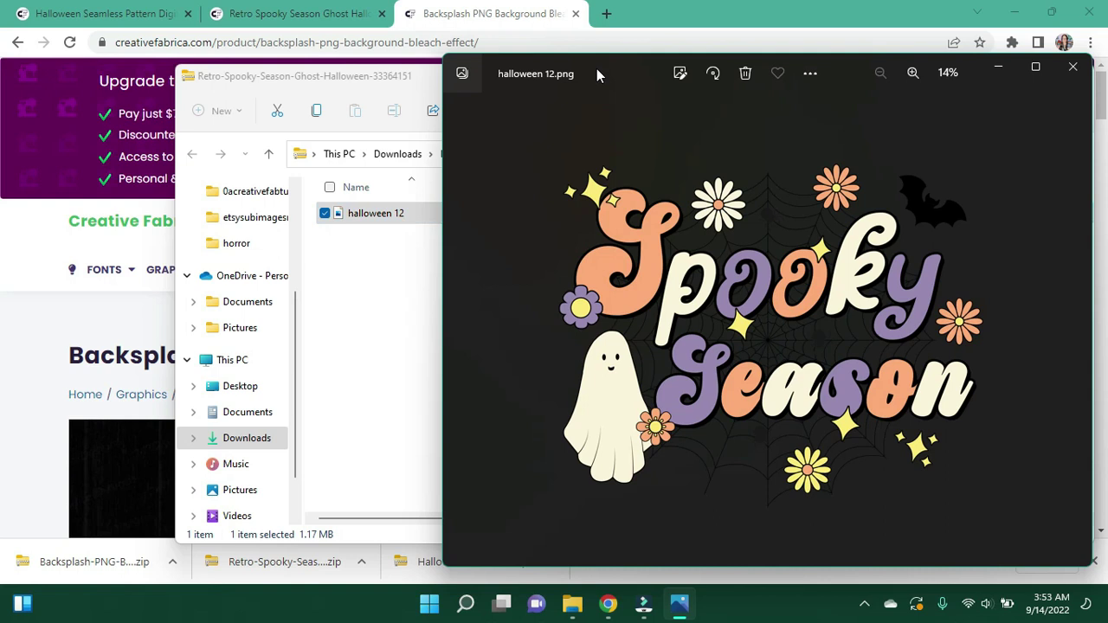
pyautogui.moveTo(596, 69); pyautogui.dragTo(162, 56)
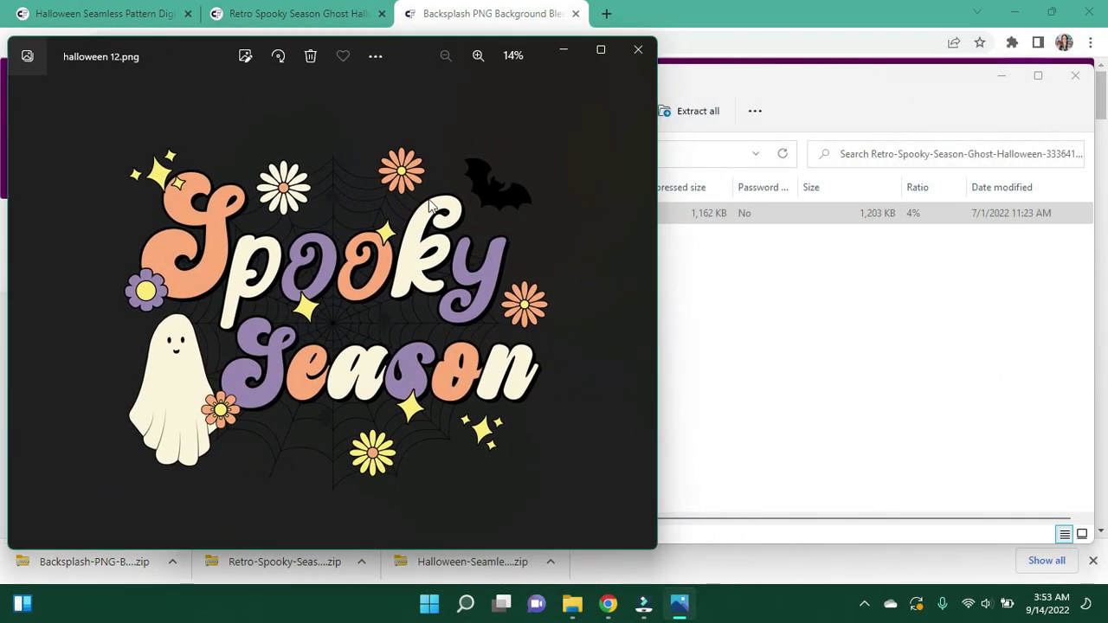
# Step: Reopen the downloaded Halloween Seamless Pattern zip and view pattern image 86.png from it
pyautogui.click(552, 562)
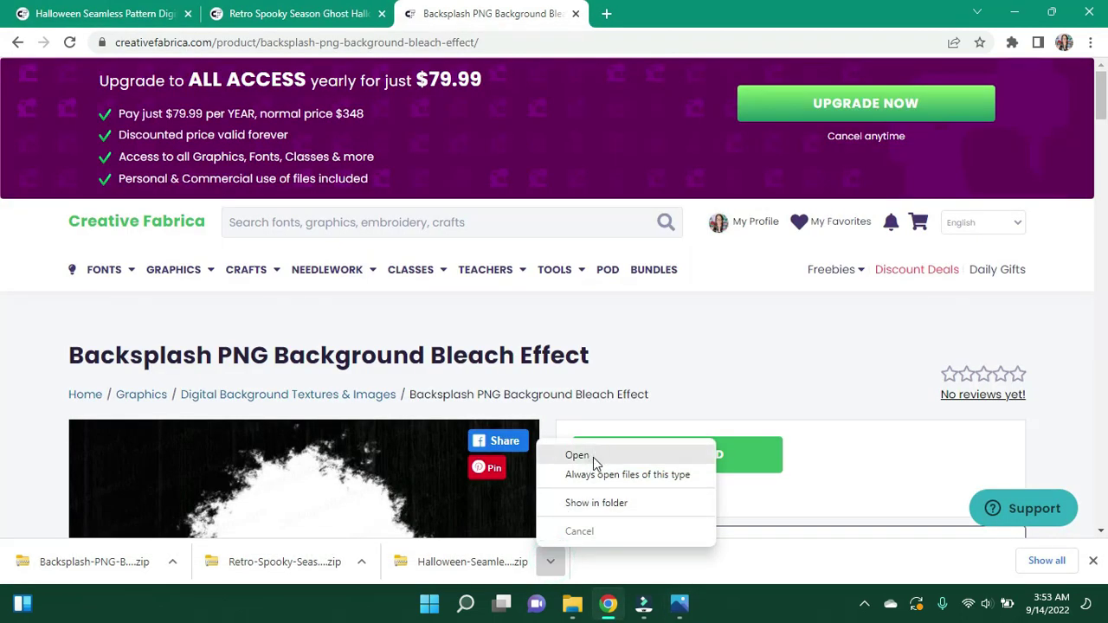
pyautogui.click(594, 456)
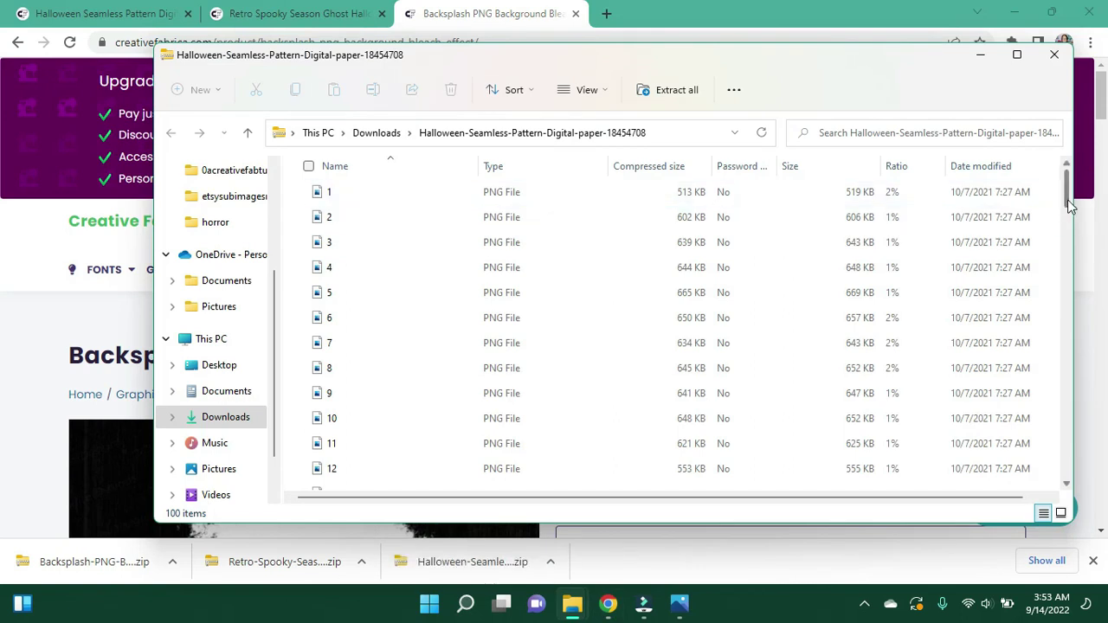
pyautogui.moveTo(1070, 205); pyautogui.dragTo(1076, 445)
pyautogui.click(387, 310)
pyautogui.doubleClick(387, 309)
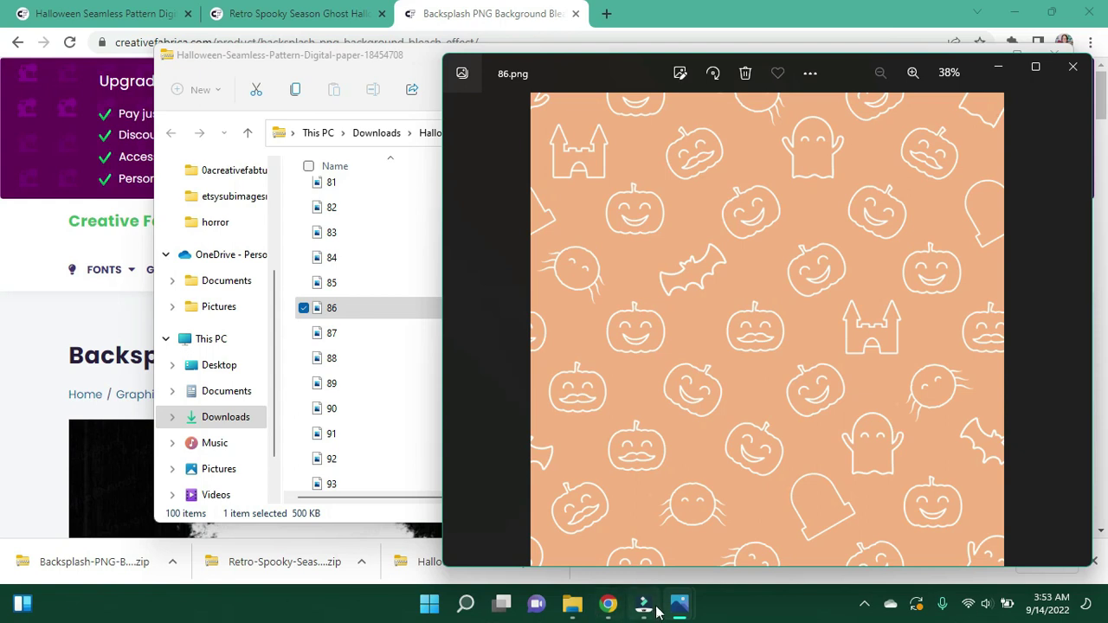
# Step: Bring halloween 12.png to the front to compare its colours with pattern 86.png, and minimize the pattern image
pyautogui.moveTo(677, 613)
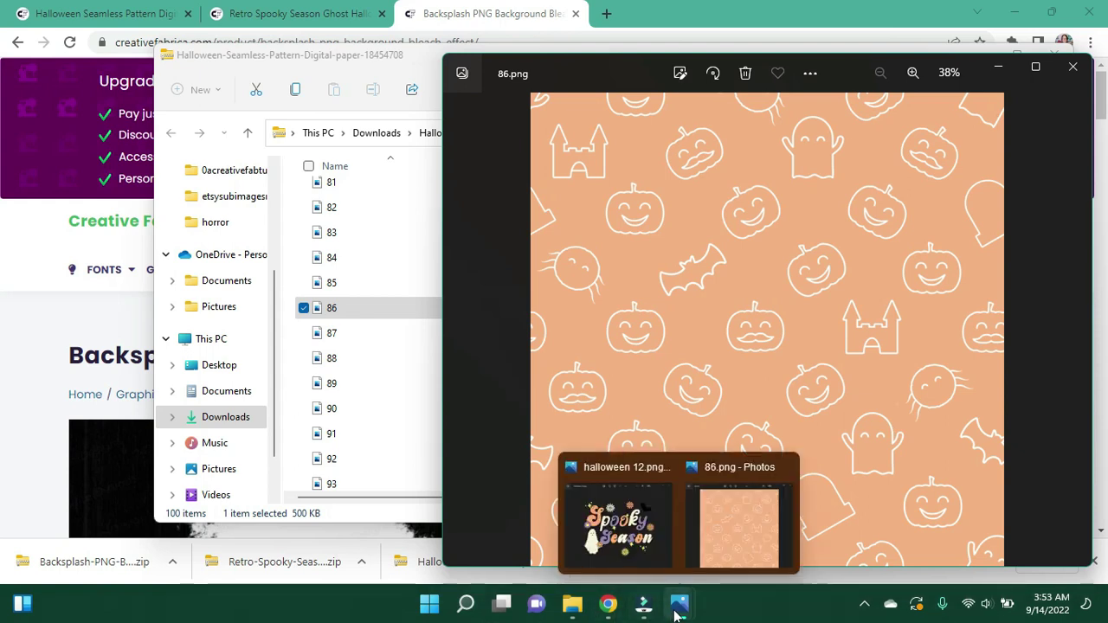
pyautogui.click(635, 557)
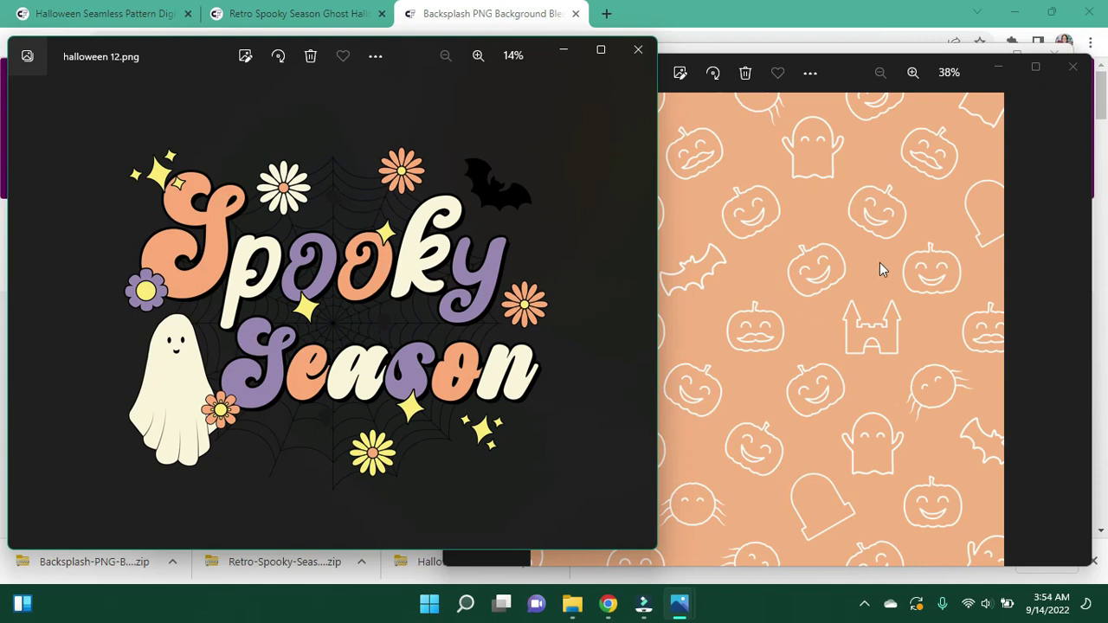
pyautogui.click(997, 72)
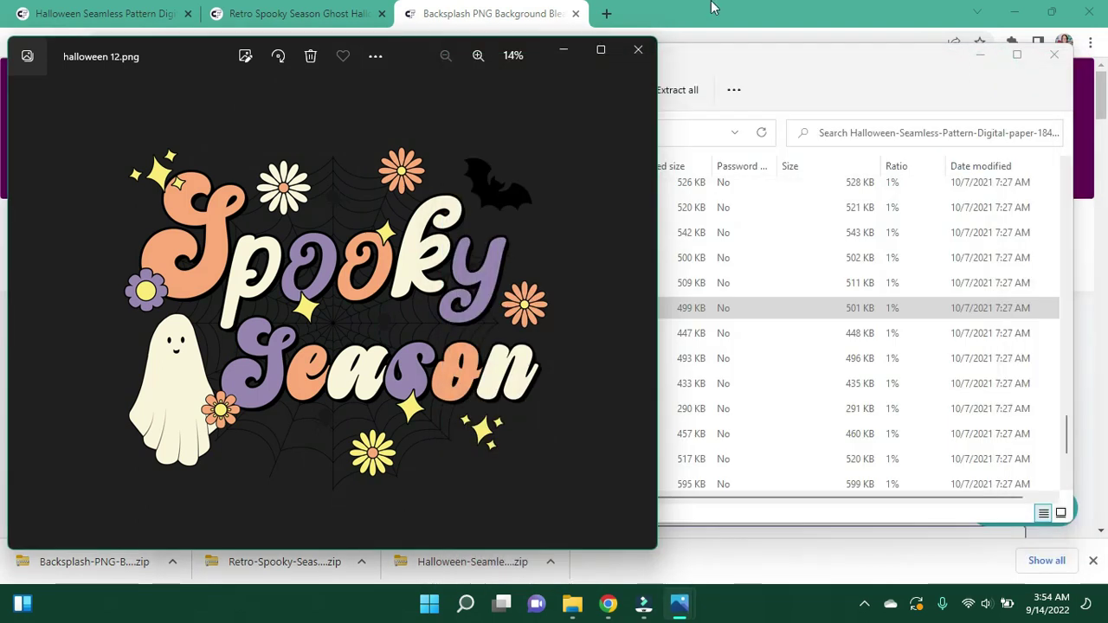
# Step: Return to the Halloween Seamless Pattern page in the browser and search the site for "designscape arts halloween digital paper"
pyautogui.click(140, 19)
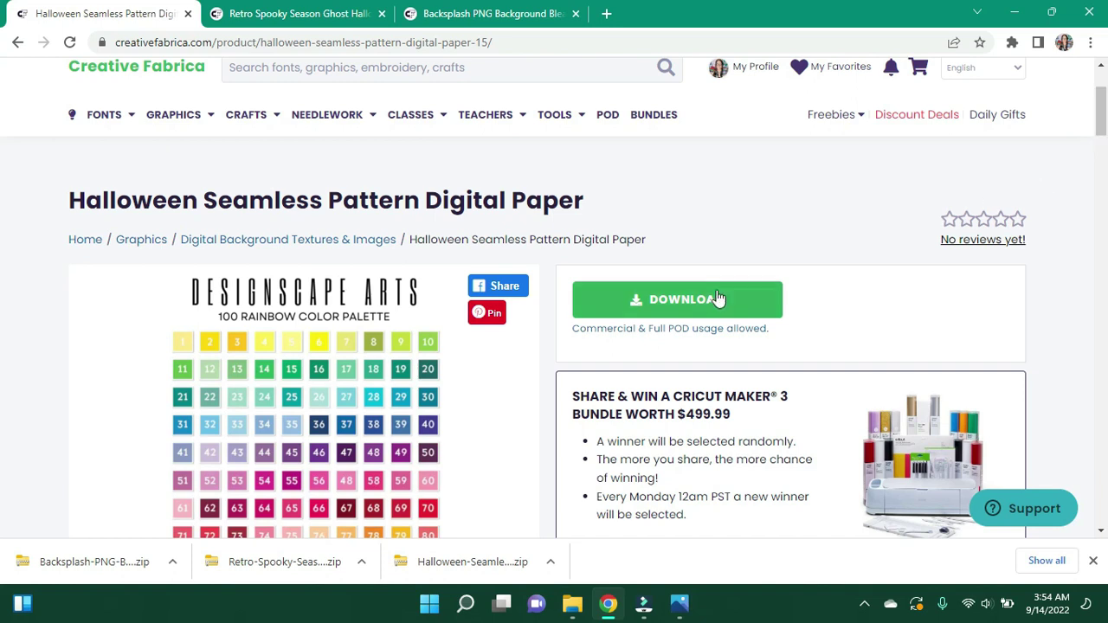
pyautogui.click(338, 74)
pyautogui.write('desig')
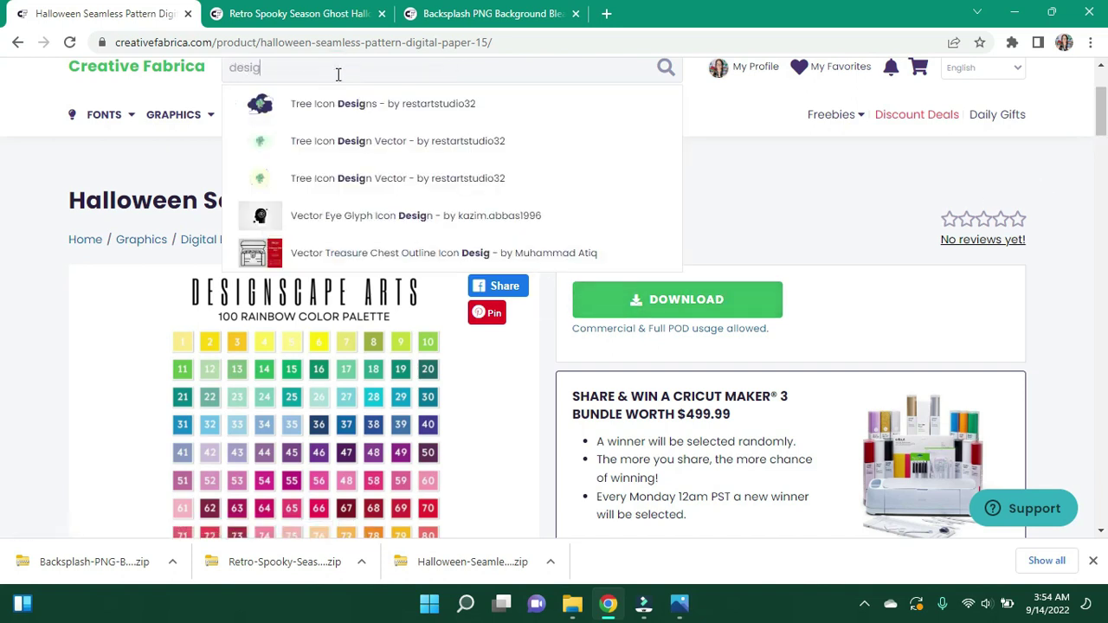
pyautogui.write('nscape a')
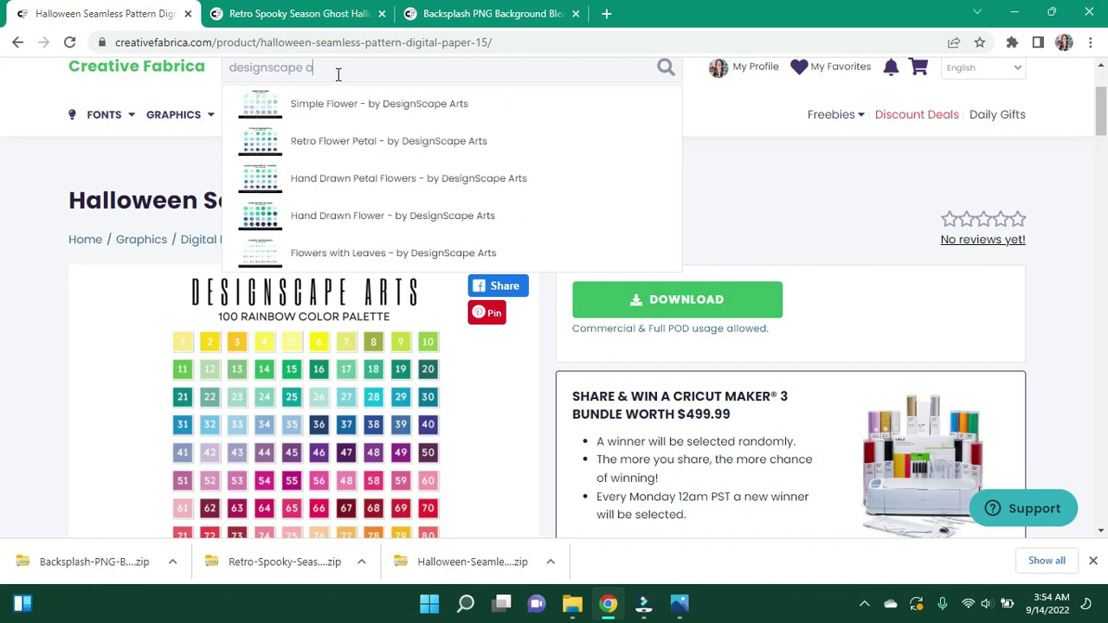
pyautogui.write('rts hallow')
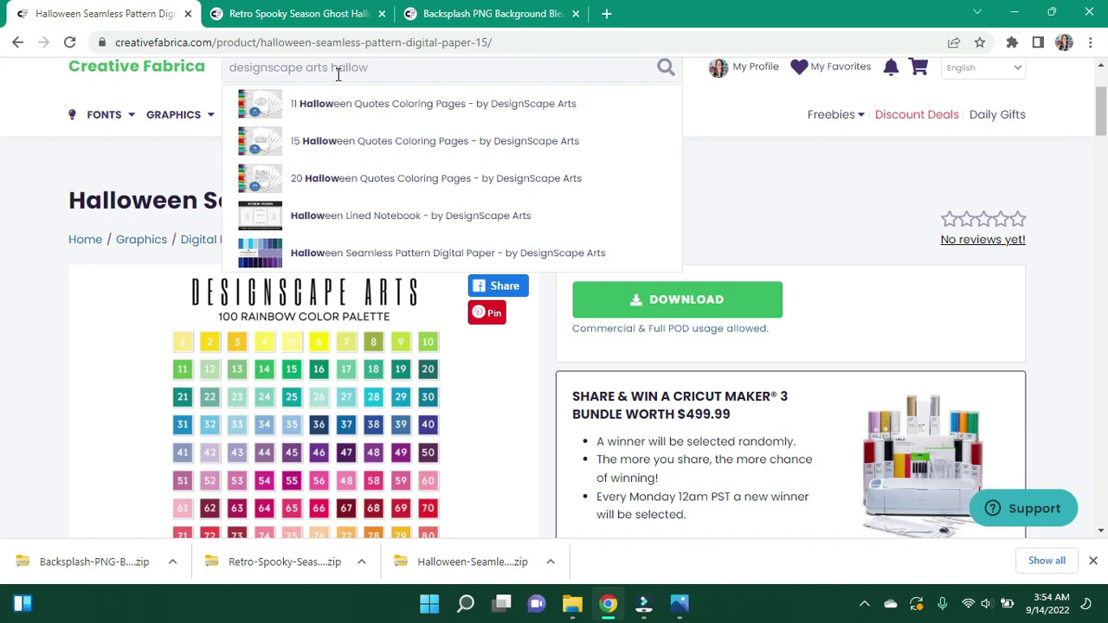
pyautogui.write('een')
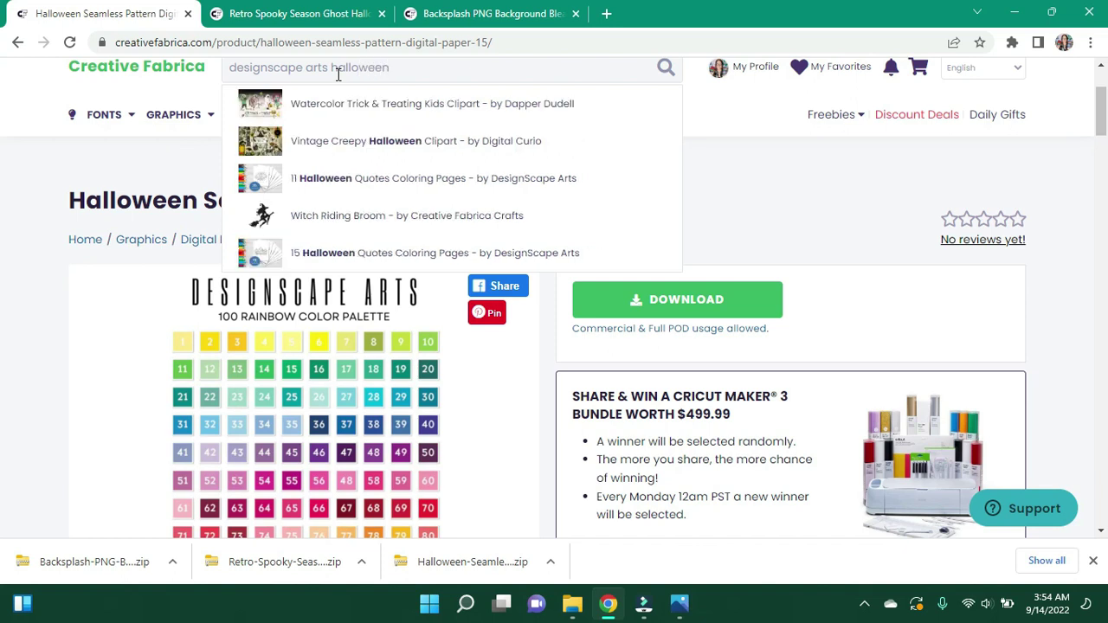
pyautogui.write(' digit')
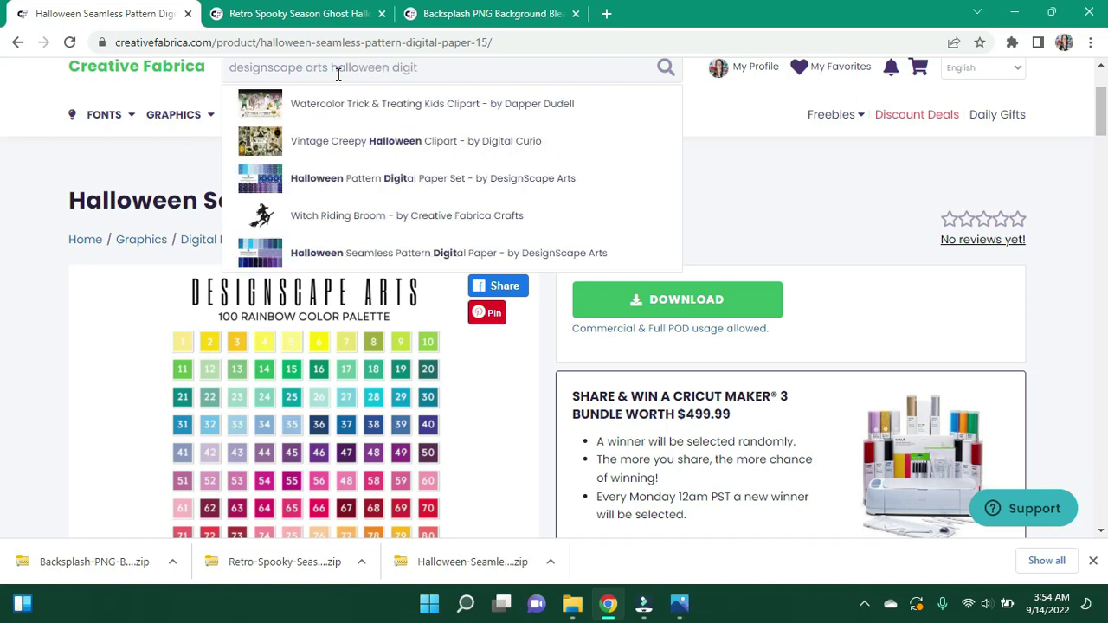
pyautogui.write('al paper')
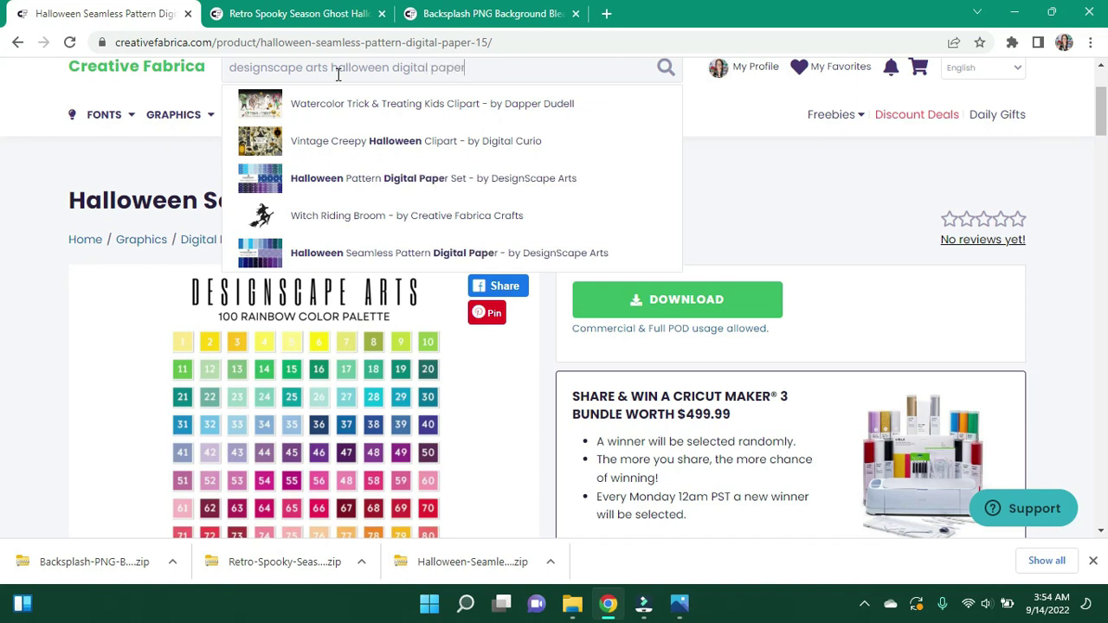
pyautogui.press('Return')
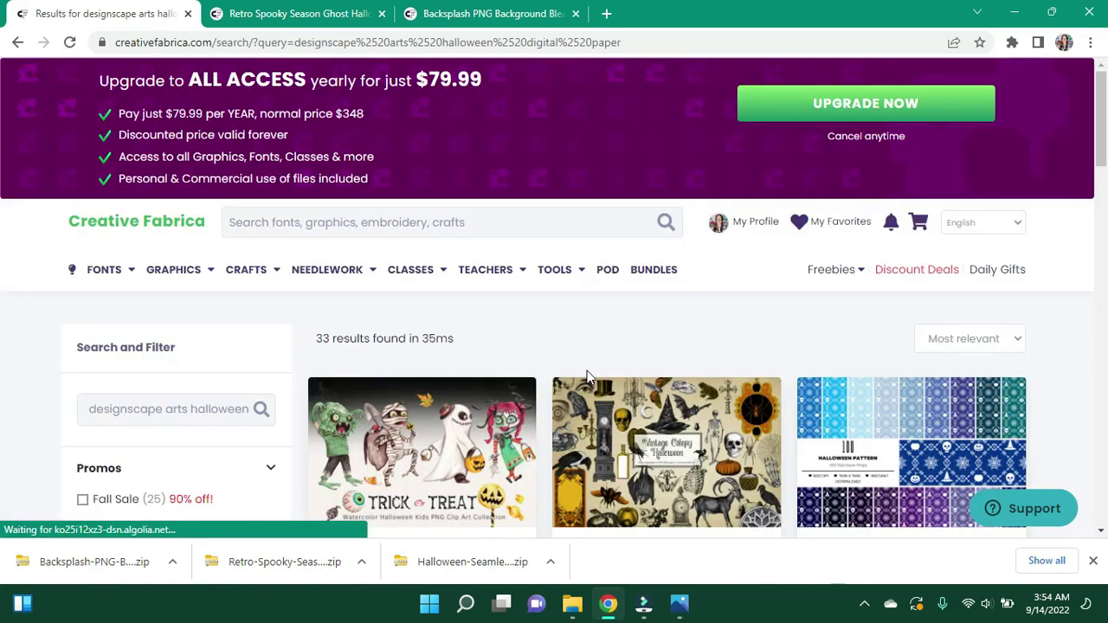
# Step: Open the DesignScape Arts Halloween Seamless Pattern Digital Paper listed beside the Halloween Sublimation Bundle and download it
pyautogui.click(1100, 531)
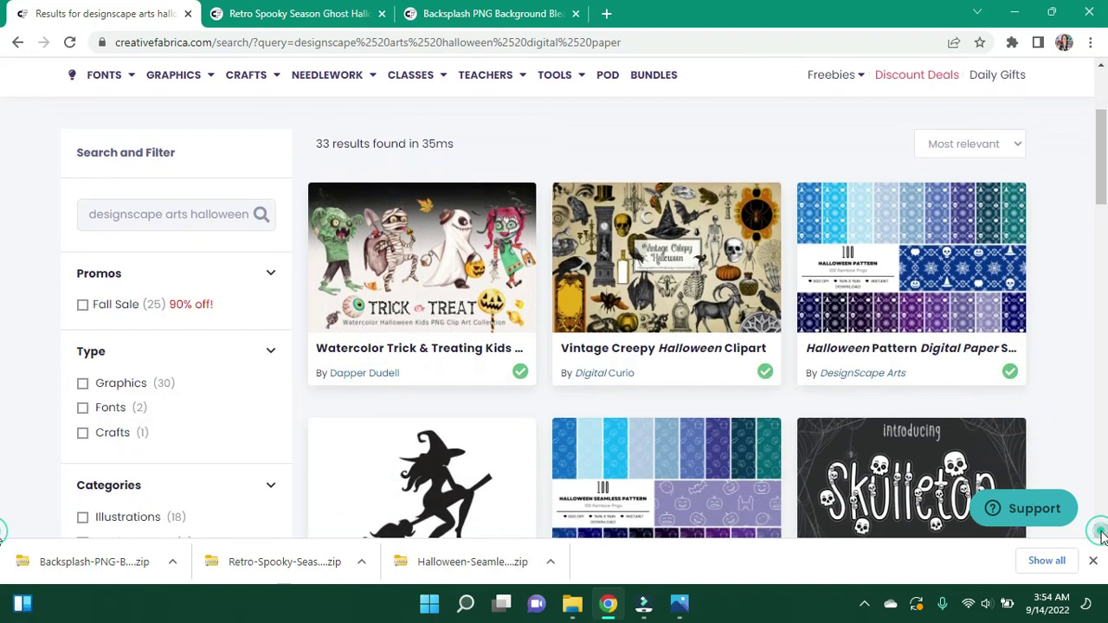
pyautogui.click(1100, 532)
pyautogui.click(1100, 531)
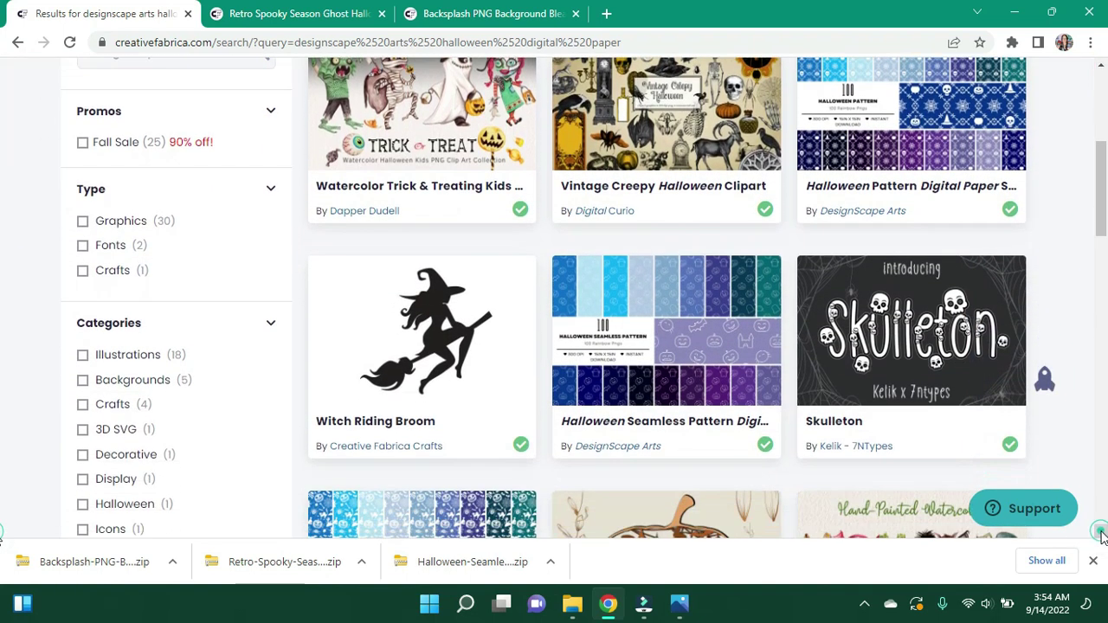
pyautogui.click(1100, 531)
pyautogui.click(1101, 531)
pyautogui.click(1100, 532)
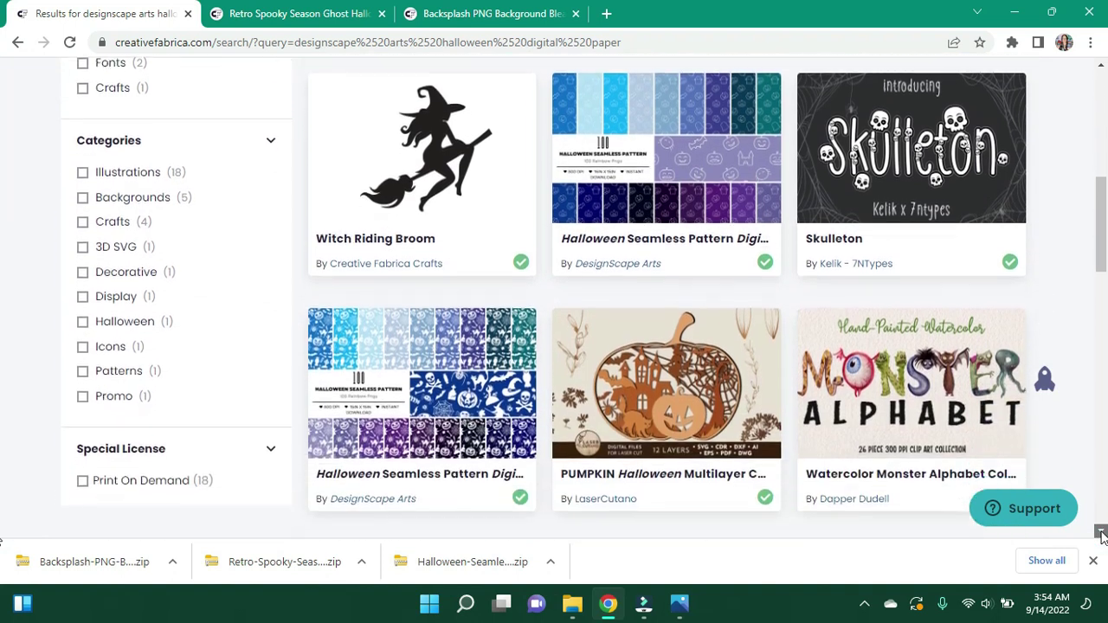
pyautogui.click(1100, 532)
pyautogui.click(1100, 532)
pyautogui.click(1100, 531)
pyautogui.click(1100, 531)
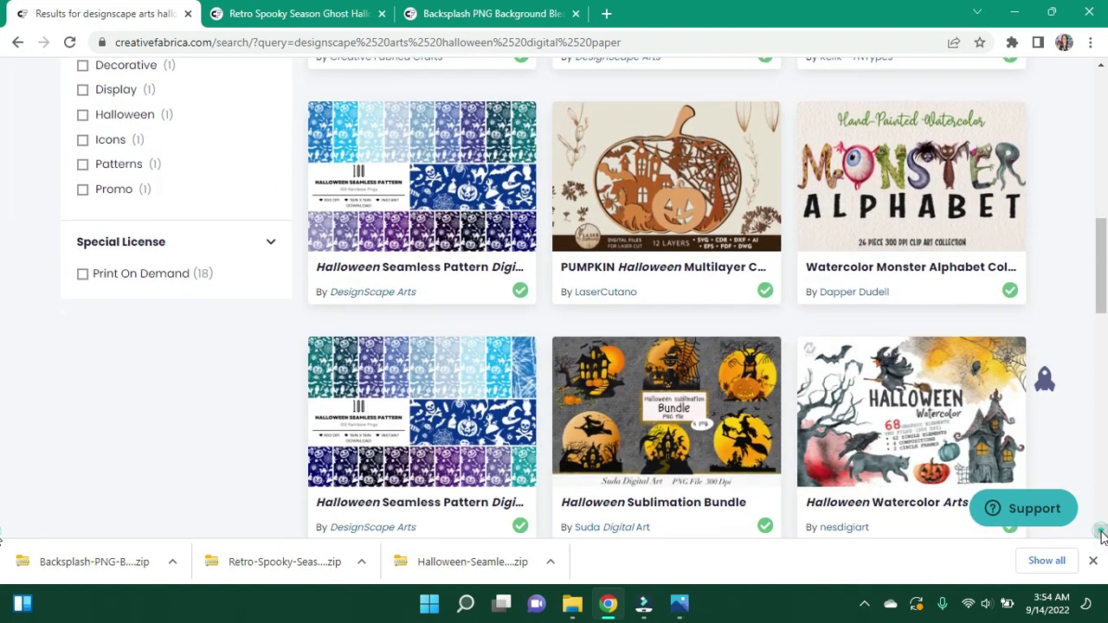
pyautogui.click(1100, 532)
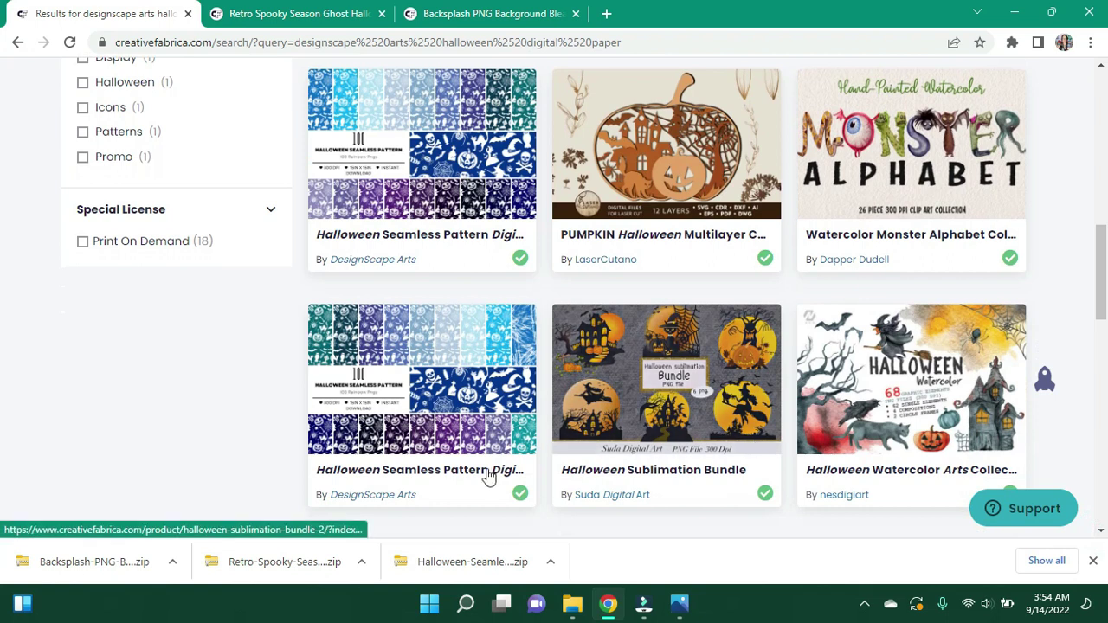
pyautogui.click(1100, 532)
pyautogui.click(1100, 532)
pyautogui.click(1100, 532)
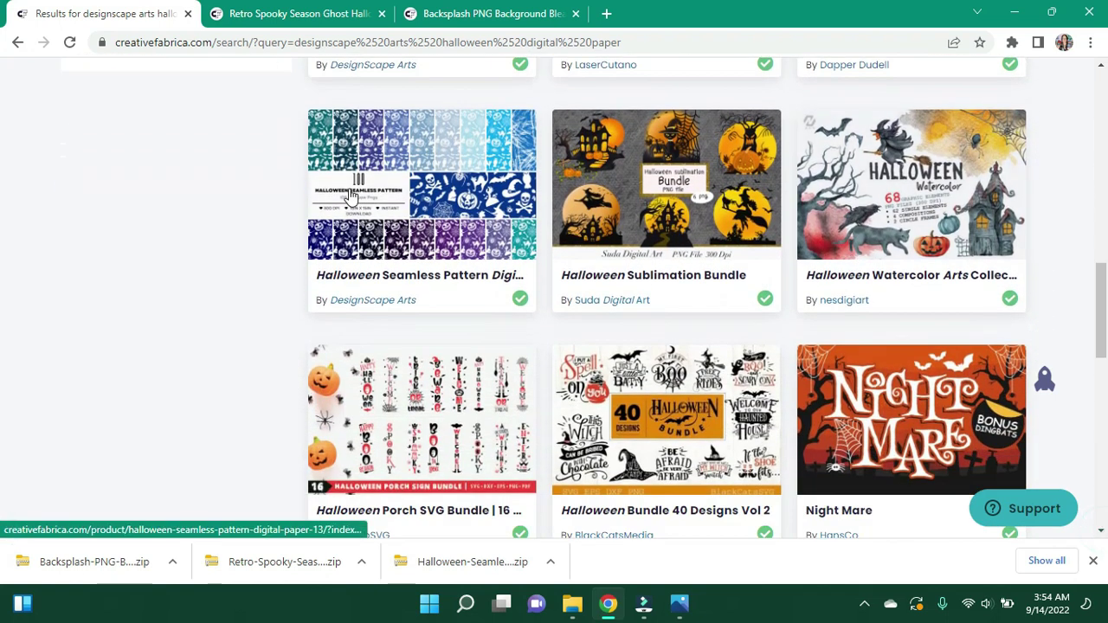
pyautogui.click(413, 205)
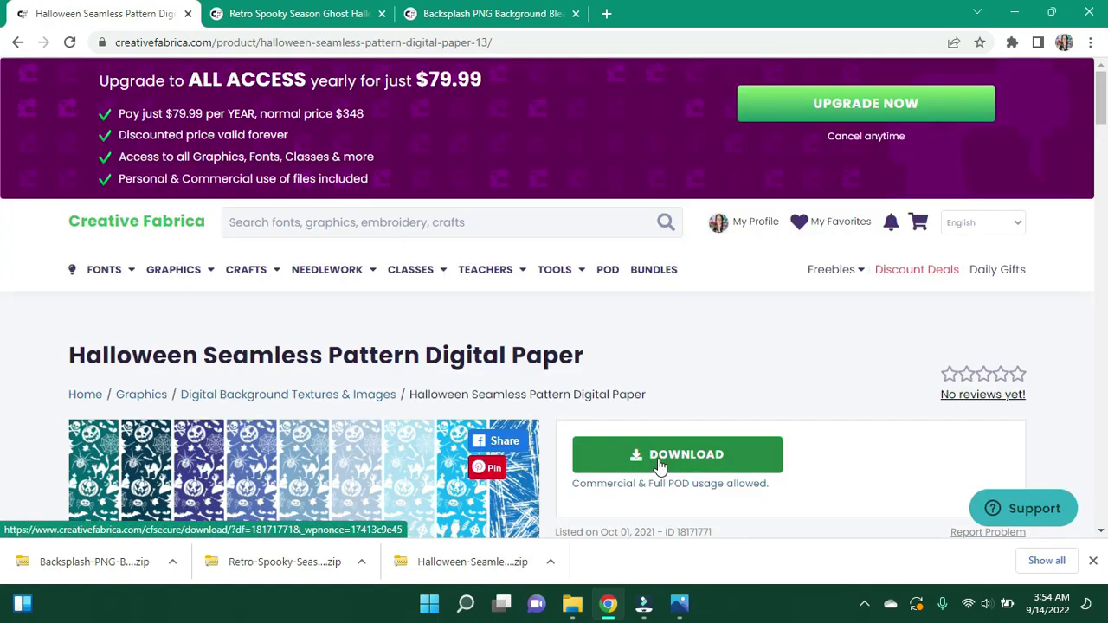
pyautogui.click(660, 466)
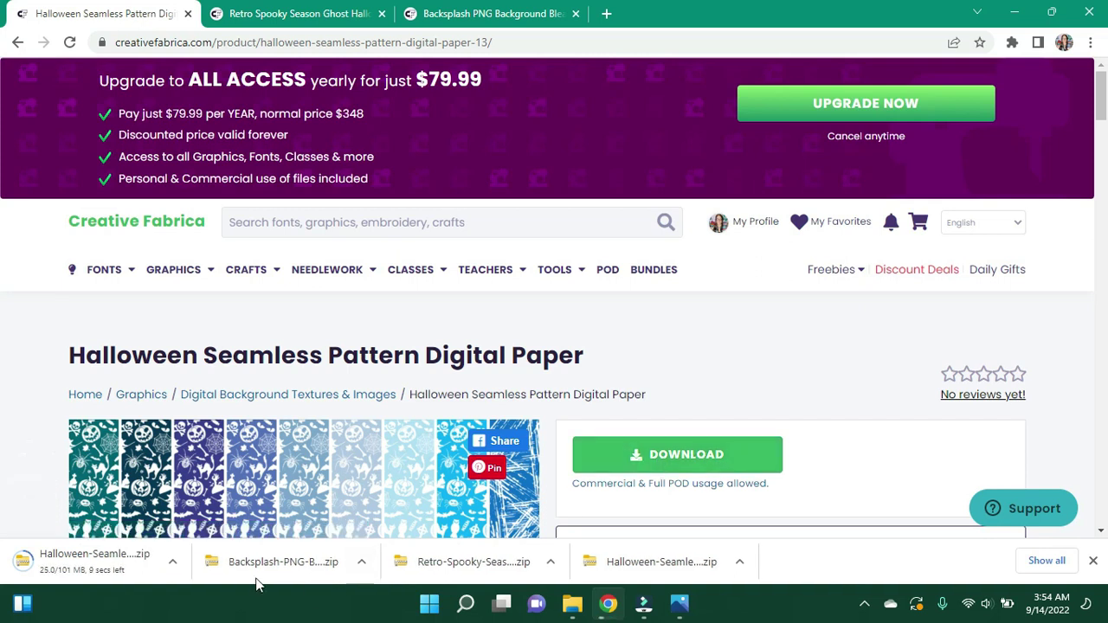
# Step: Open 271.4_Bleach effect from the downloaded Backsplash zip and save a .png copy in the 00adesignfile folder in Pictures
pyautogui.click(362, 567)
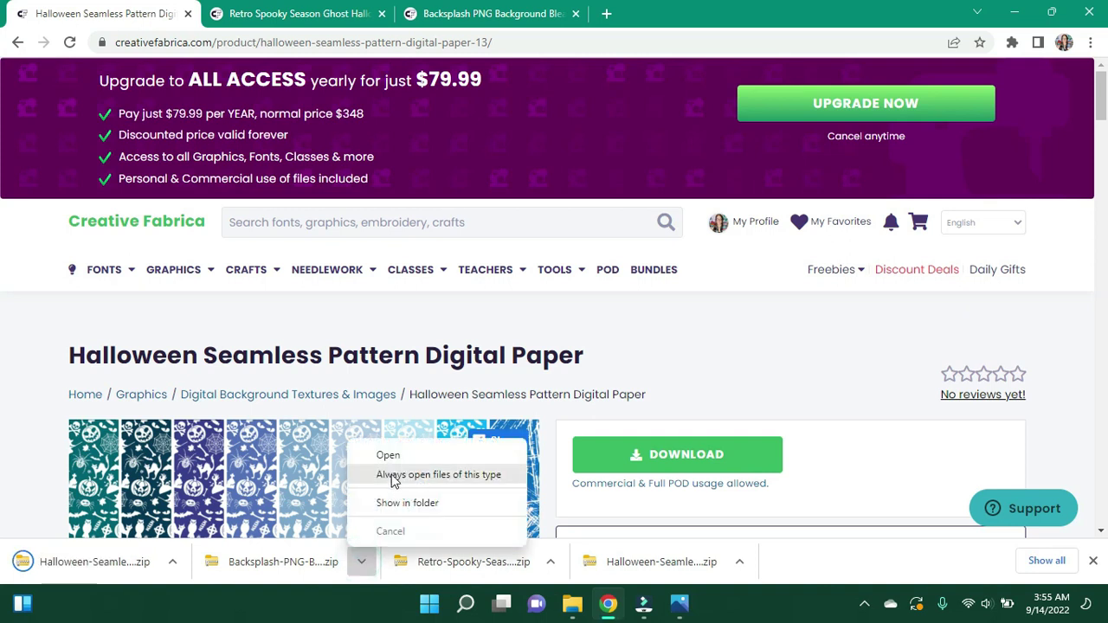
pyautogui.click(388, 455)
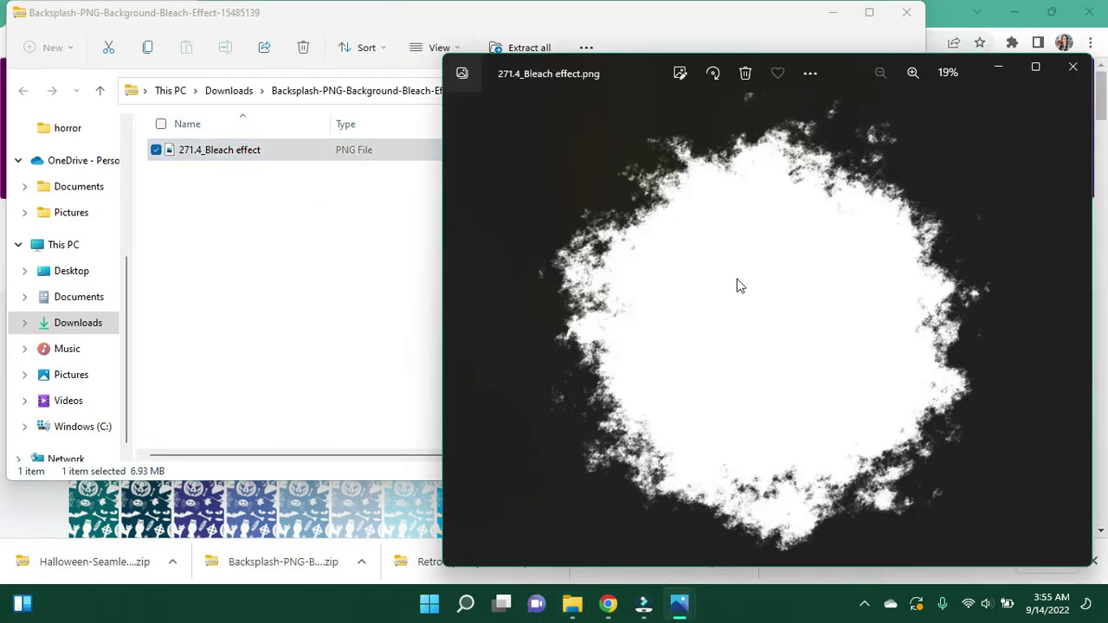
pyautogui.rightClick(738, 284)
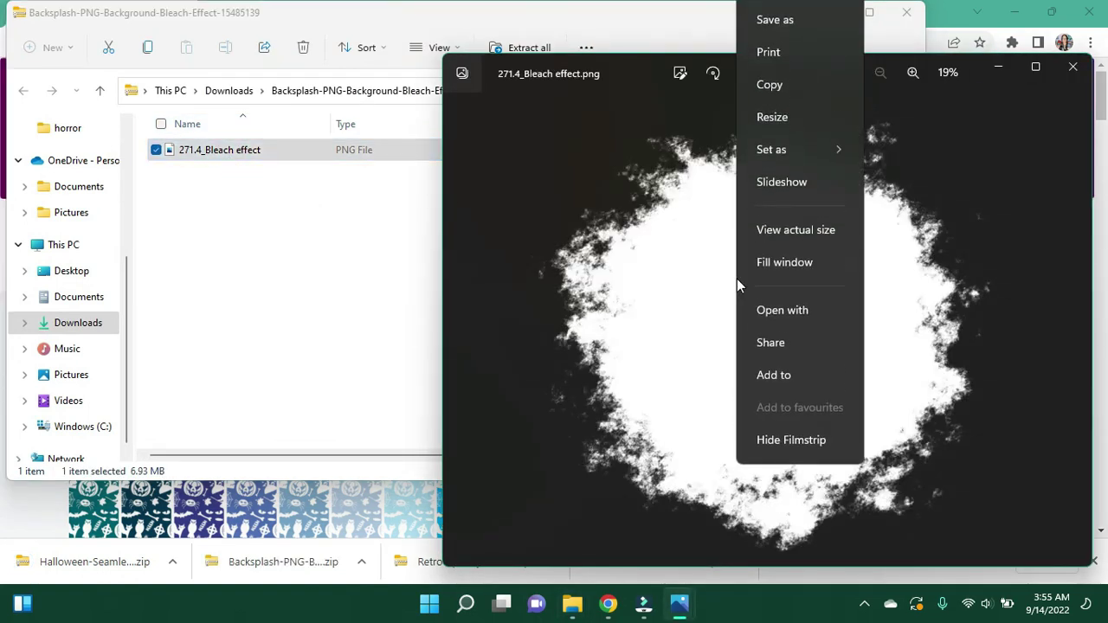
pyautogui.click(797, 24)
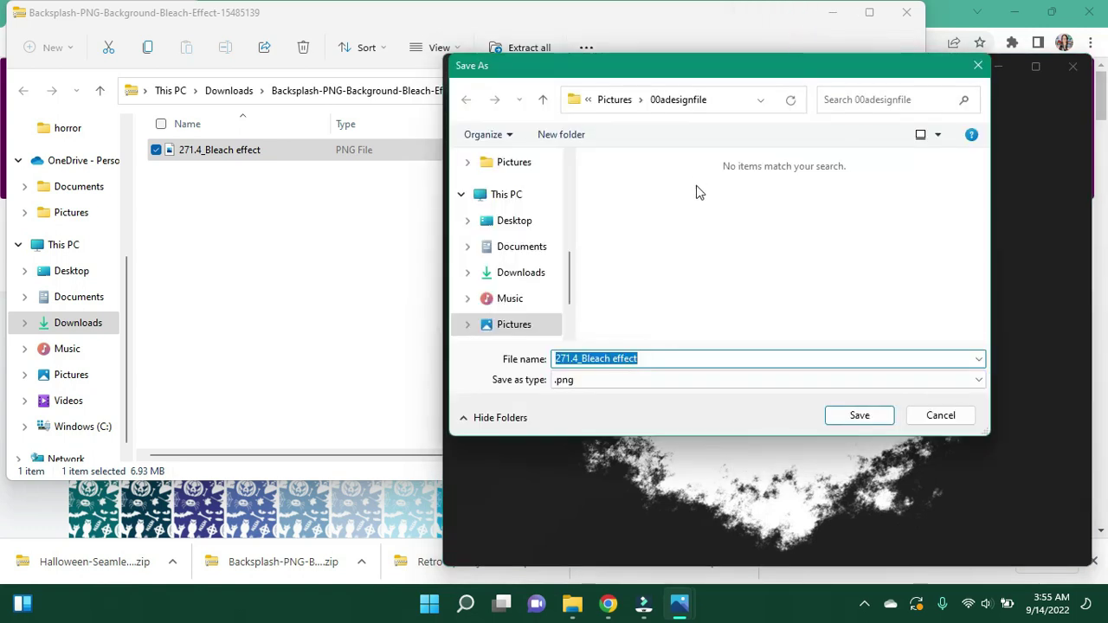
pyautogui.click(514, 325)
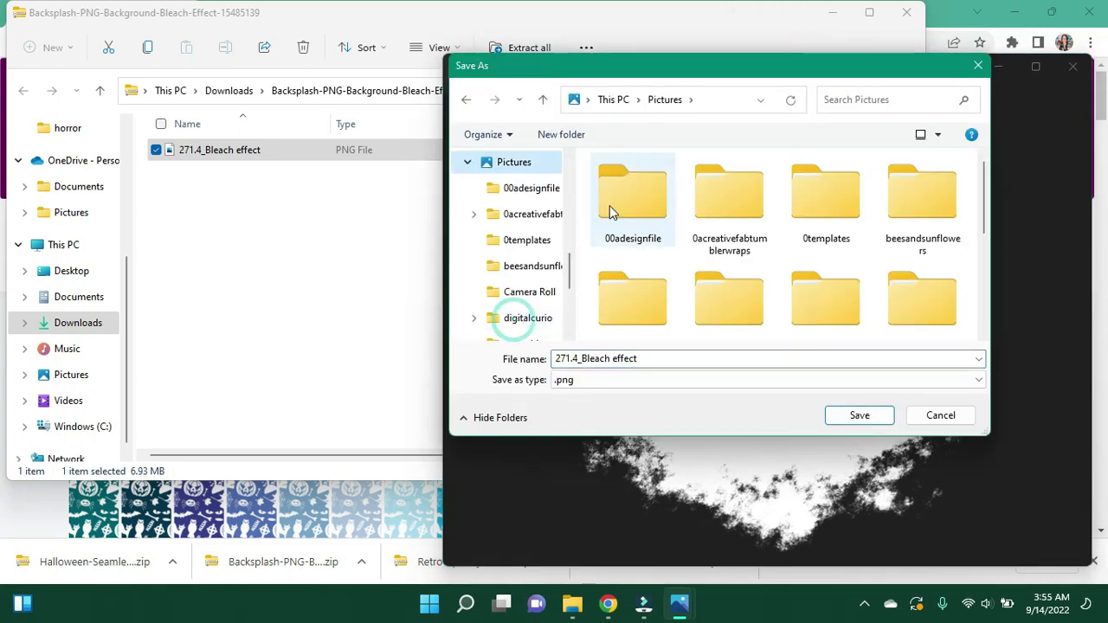
pyautogui.doubleClick(628, 193)
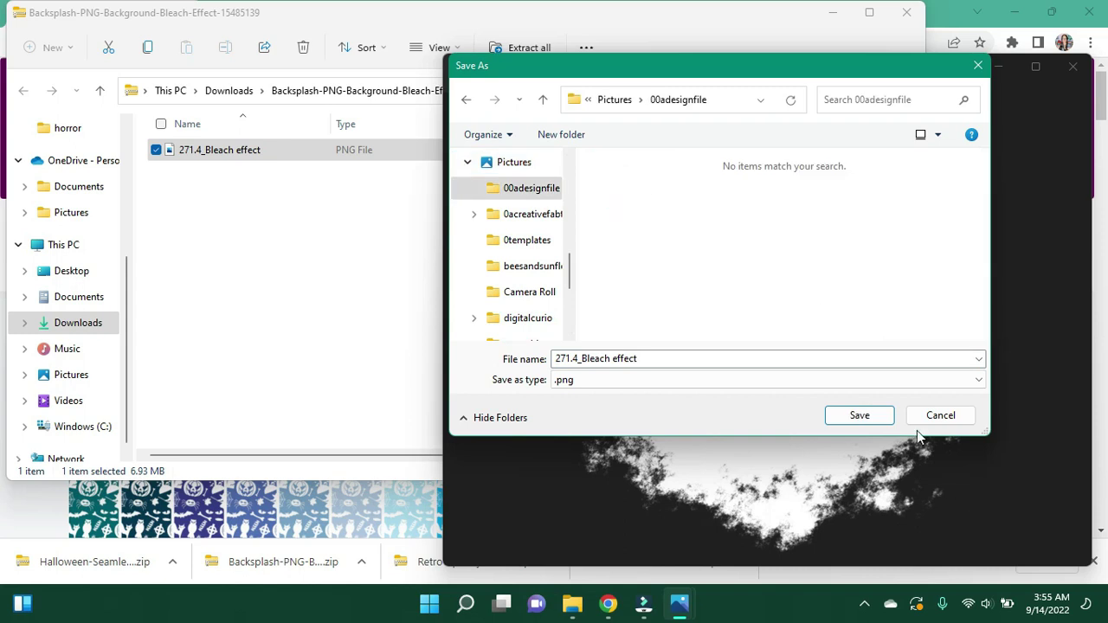
pyautogui.click(860, 415)
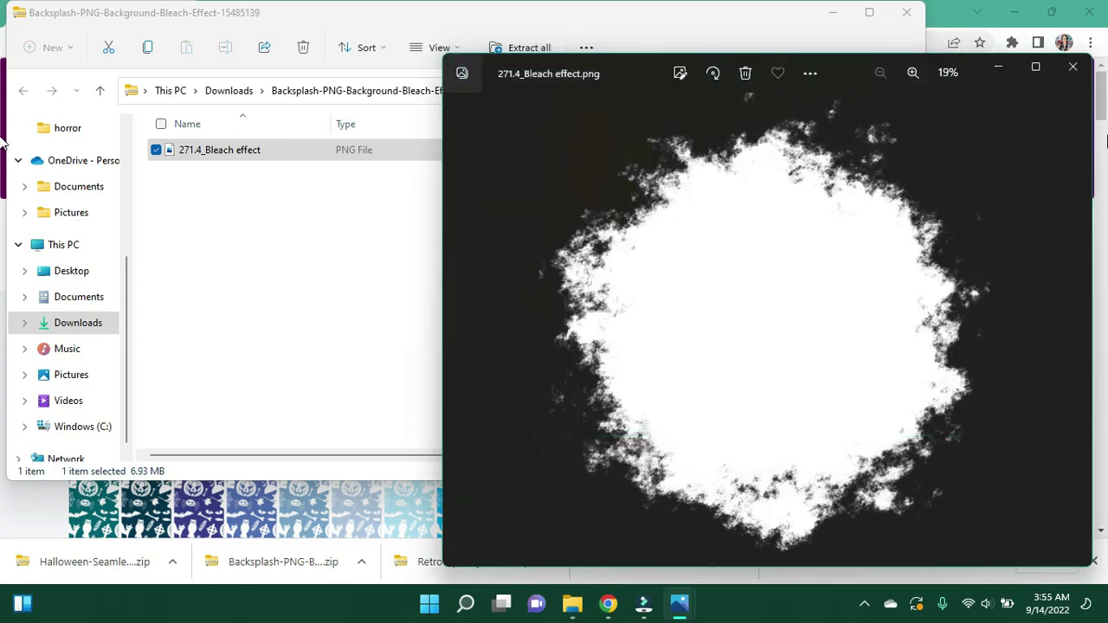
# Step: Close the bleach effect image and its folder window, and open the most recently downloaded Halloween seamless pattern zip
pyautogui.click(1073, 70)
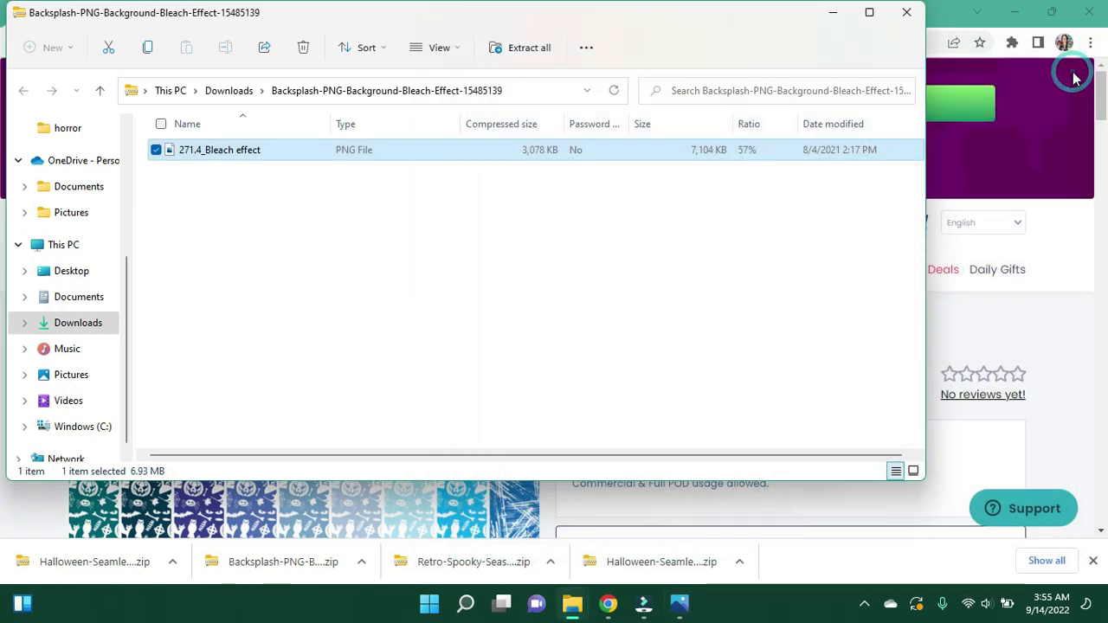
pyautogui.click(906, 12)
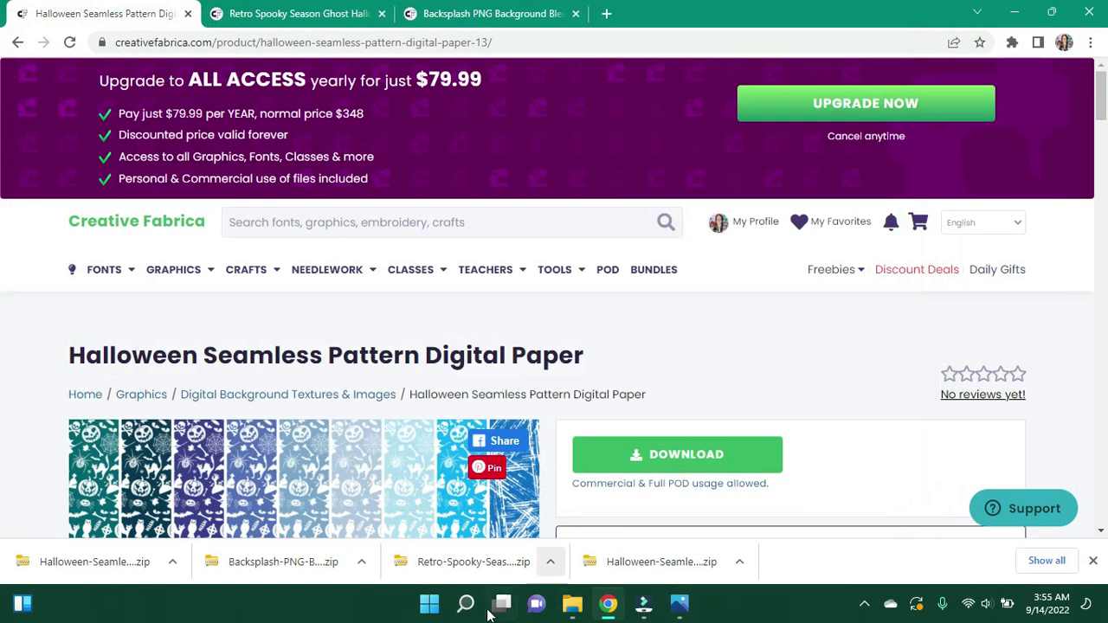
pyautogui.click(172, 564)
pyautogui.click(198, 456)
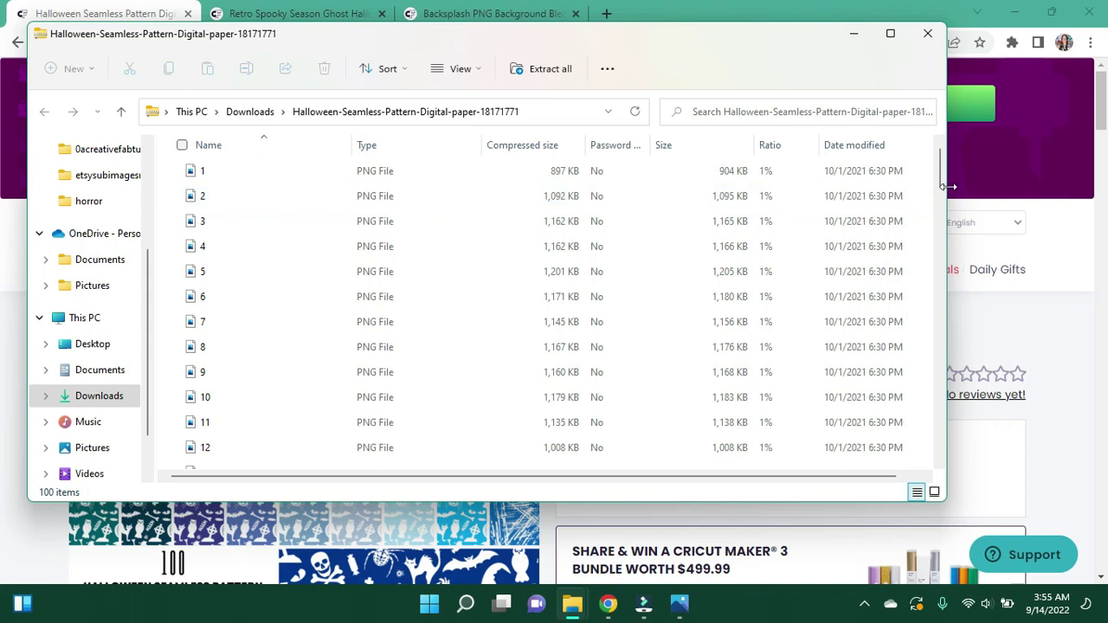
# Step: Open pattern 86 from the Halloween-Seamless-Pattern-Digital-paper-18171771 zip
pyautogui.moveTo(942, 186); pyautogui.dragTo(943, 349)
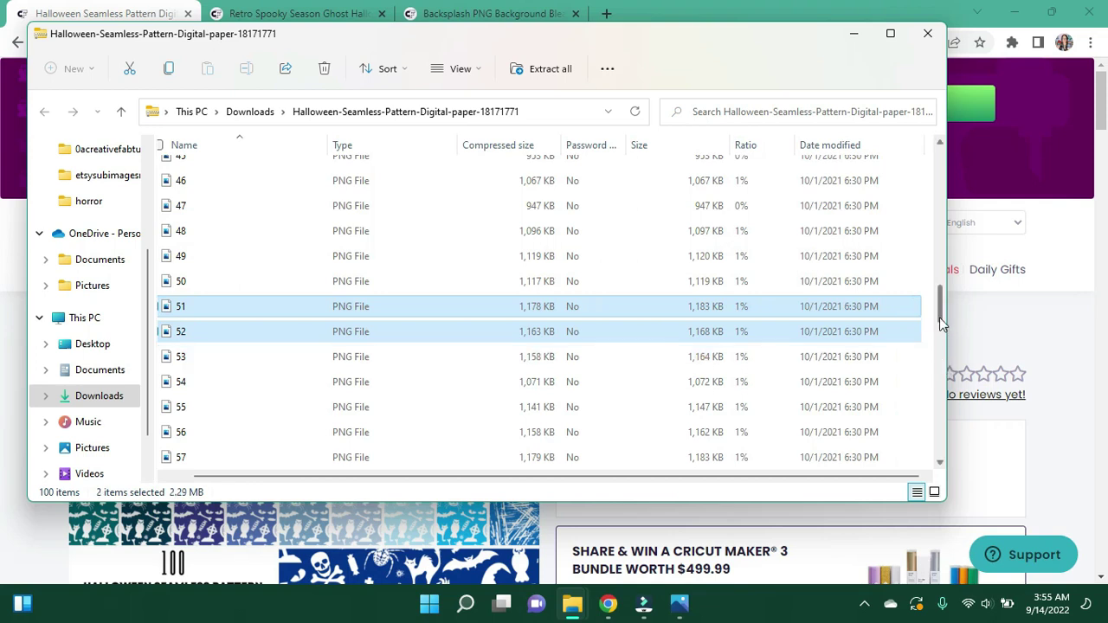
pyautogui.click(906, 256)
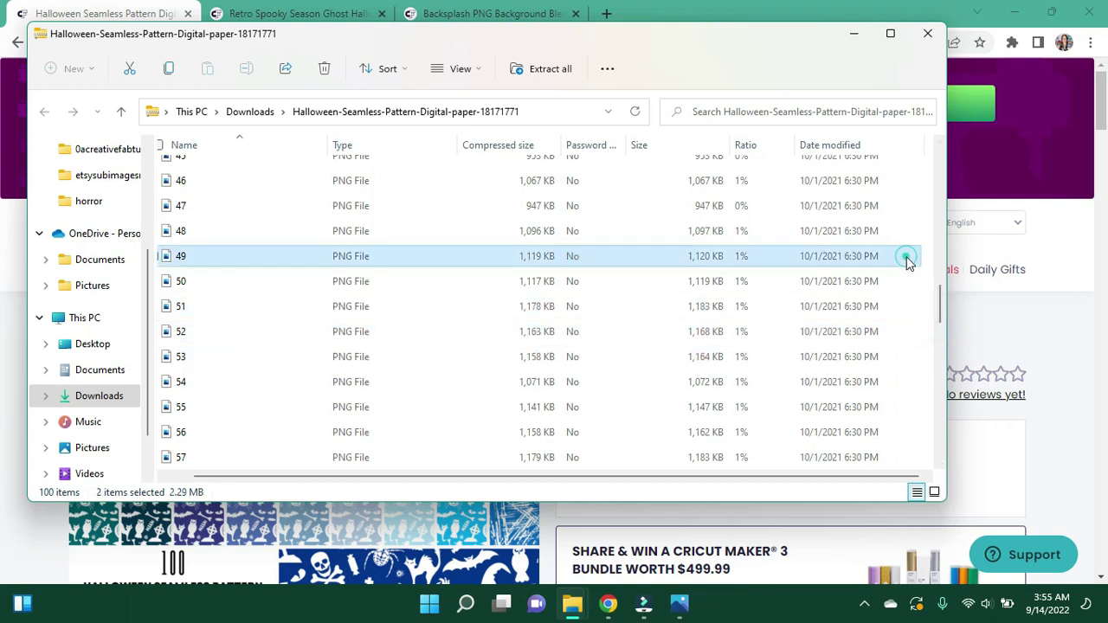
pyautogui.click(942, 464)
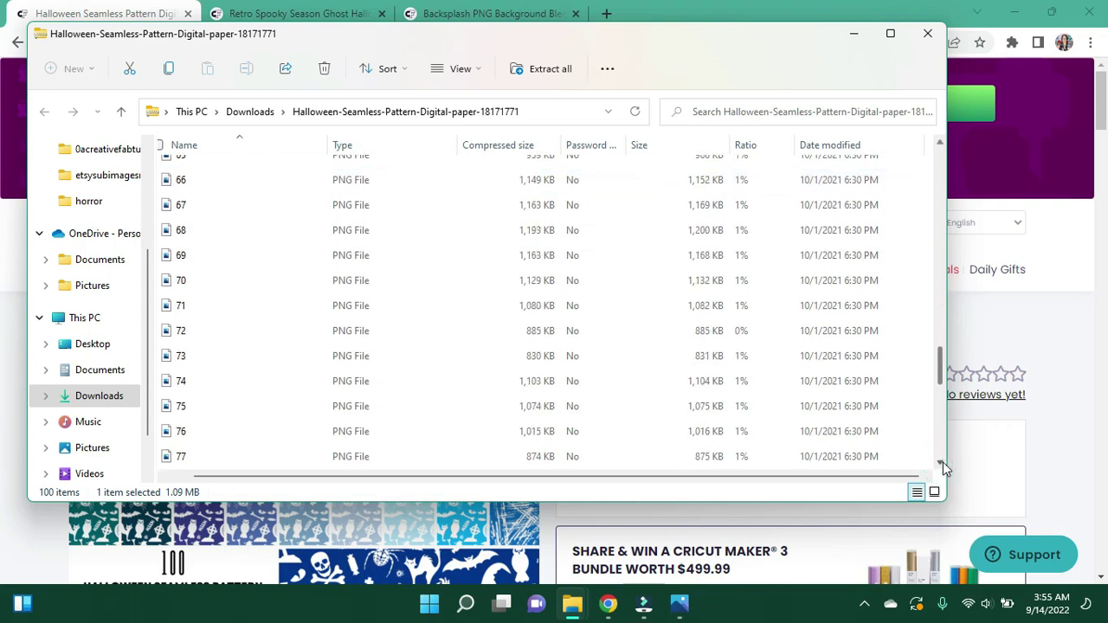
pyautogui.click(942, 464)
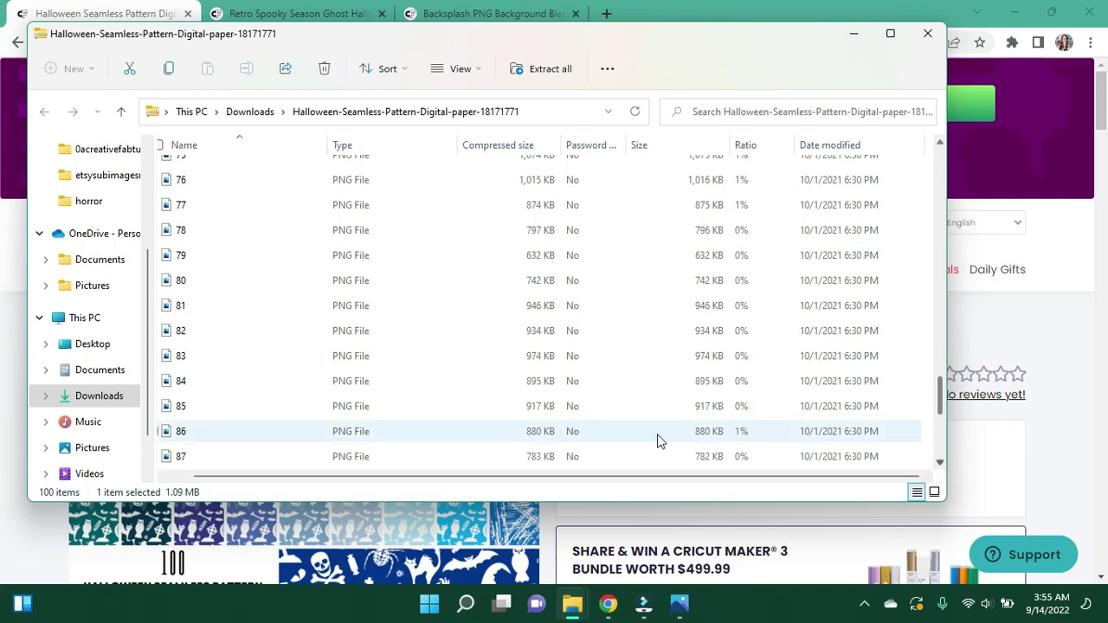
pyautogui.click(467, 431)
pyautogui.doubleClick(467, 431)
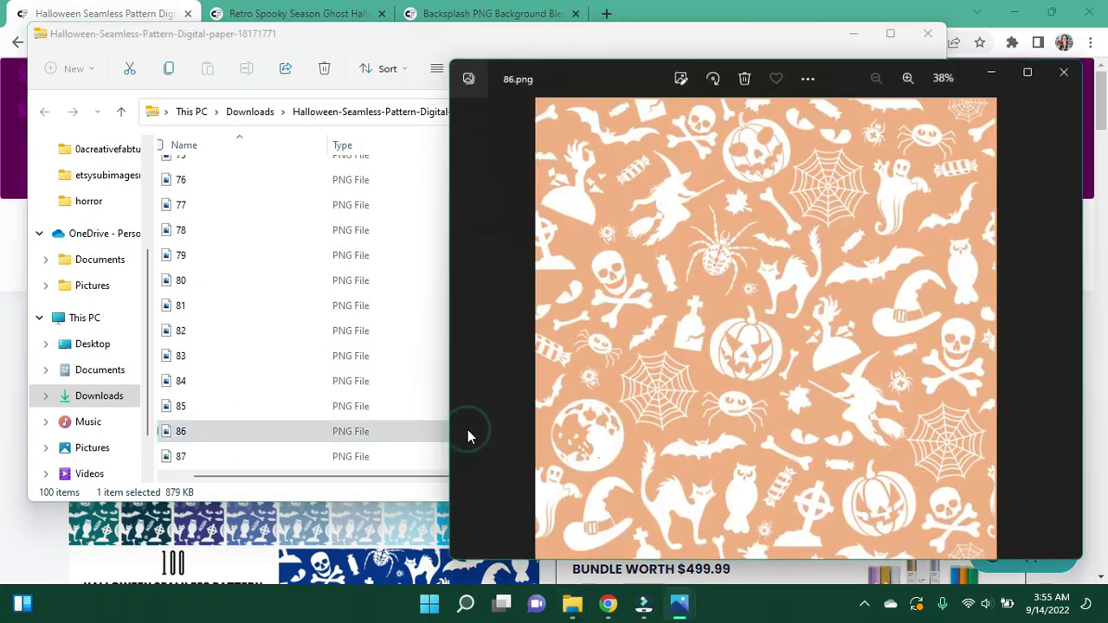
# Step: Bring halloween 12.png to the front, save it as a .png named spookyseasonweb in 00adesignfile, and close the original
pyautogui.moveTo(680, 601)
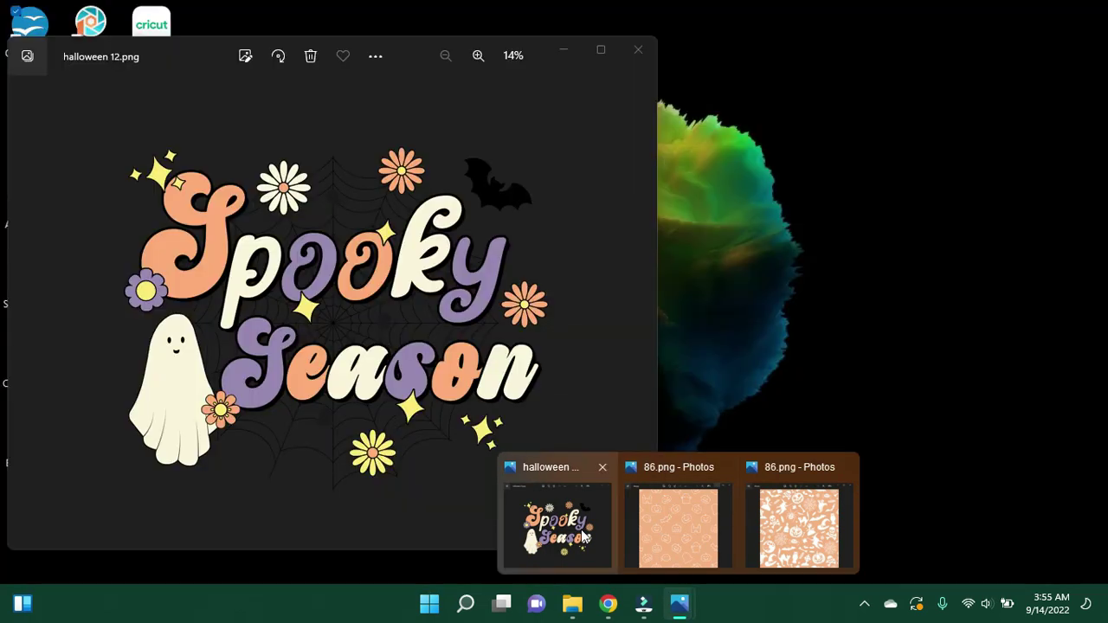
pyautogui.click(585, 537)
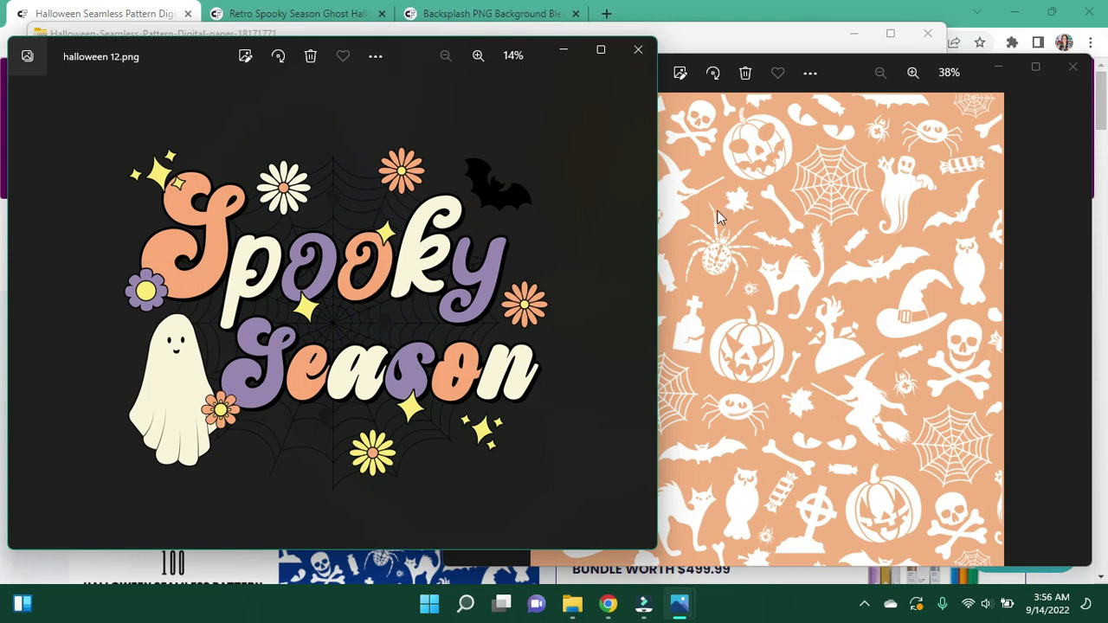
pyautogui.rightClick(364, 246)
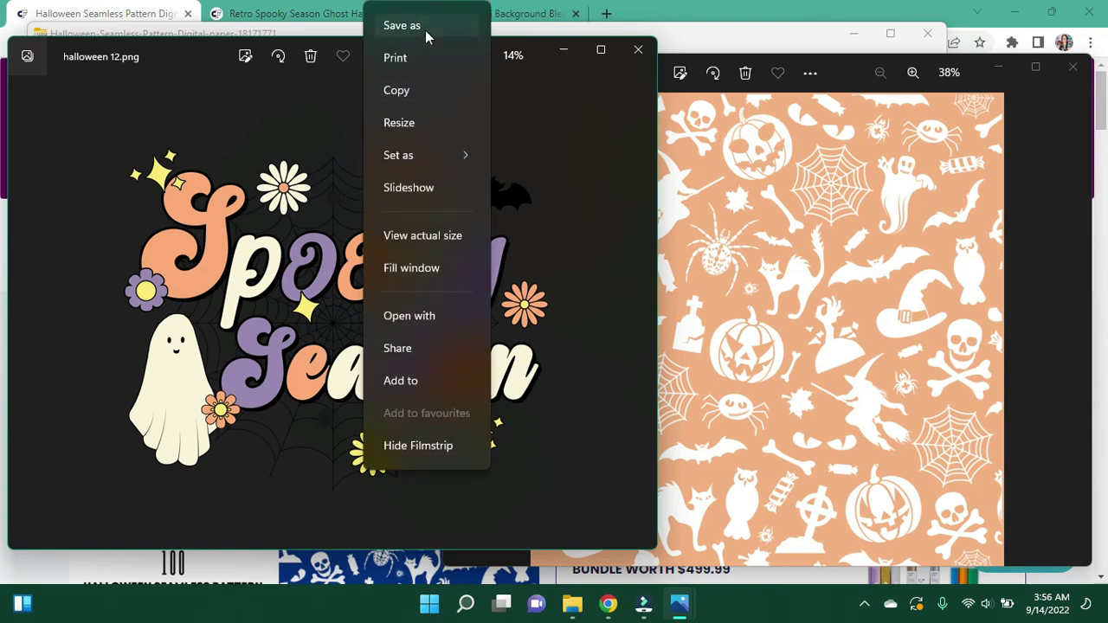
pyautogui.click(424, 31)
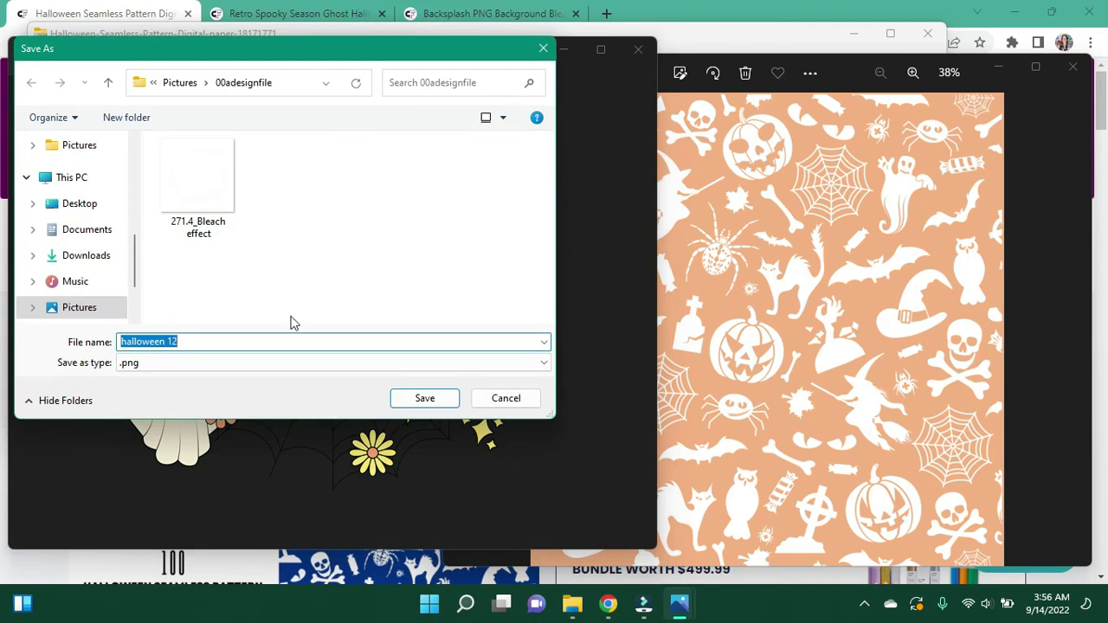
pyautogui.click(276, 341)
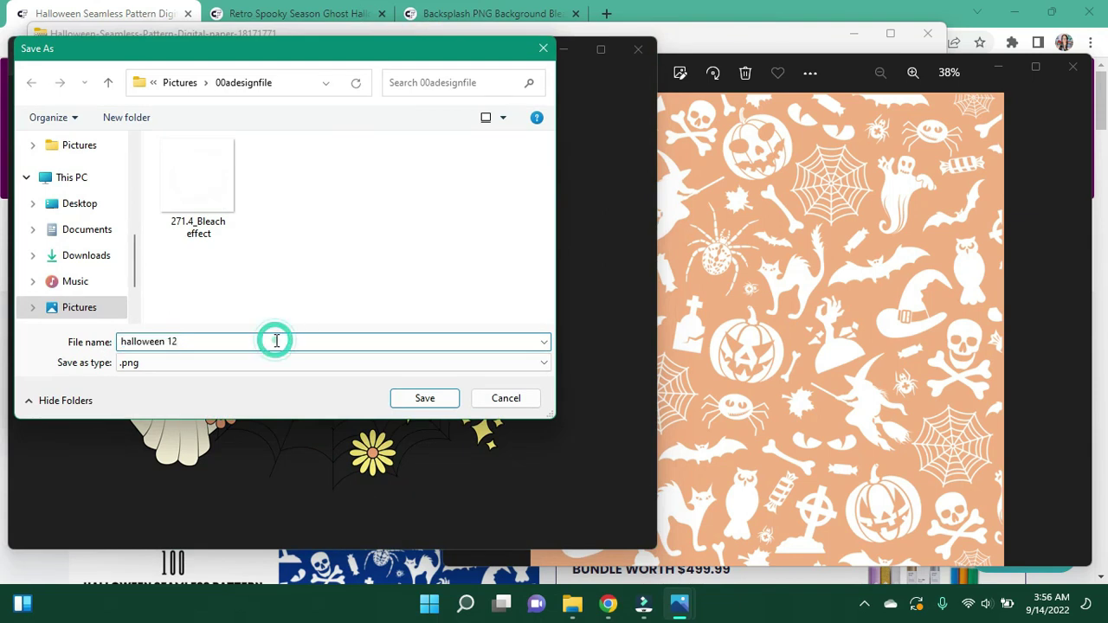
pyautogui.press('BackSpace')
pyautogui.press('BackSpace')
pyautogui.press('BackSpace')
pyautogui.press('BackSpace')
pyautogui.press('BackSpace')
pyautogui.press('BackSpace')
pyautogui.press('BackSpace')
pyautogui.press('BackSpace')
pyautogui.press('BackSpace')
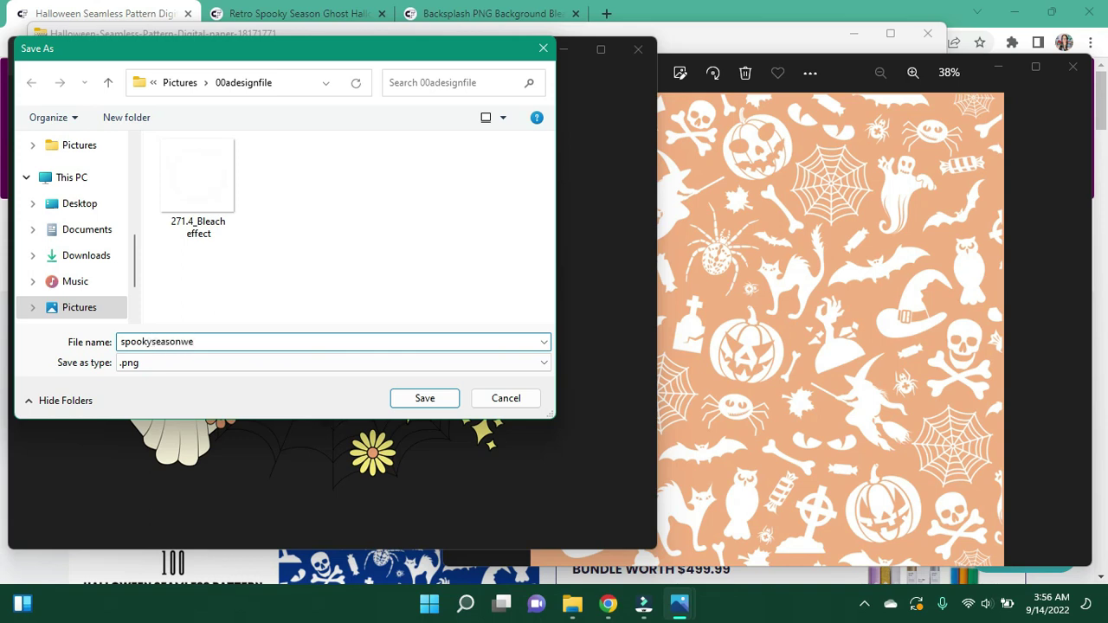
pyautogui.click(433, 397)
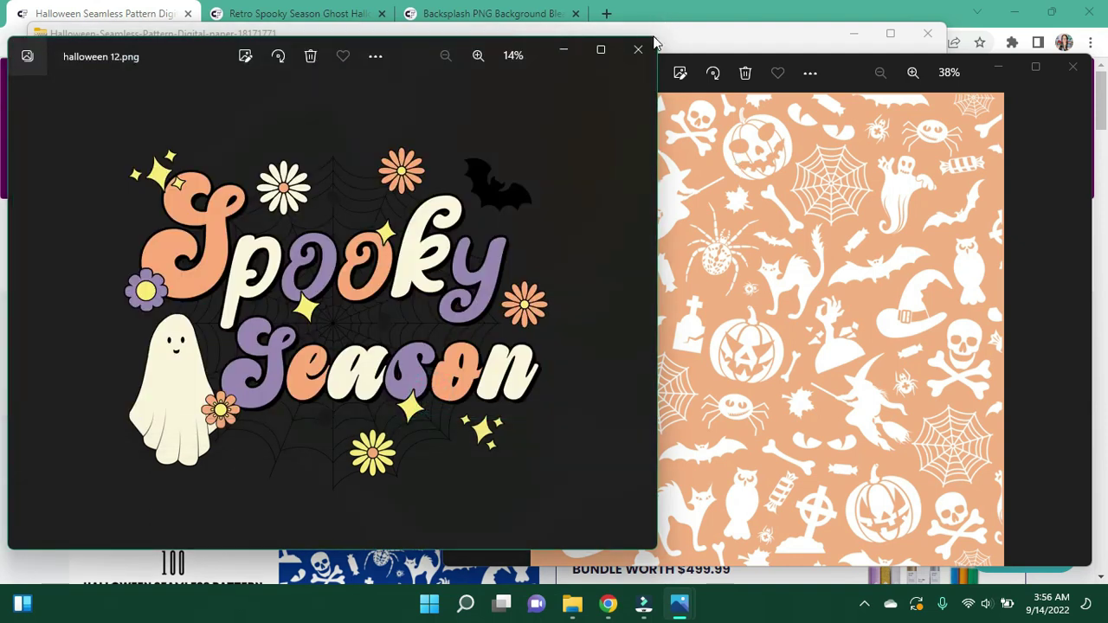
pyautogui.click(637, 53)
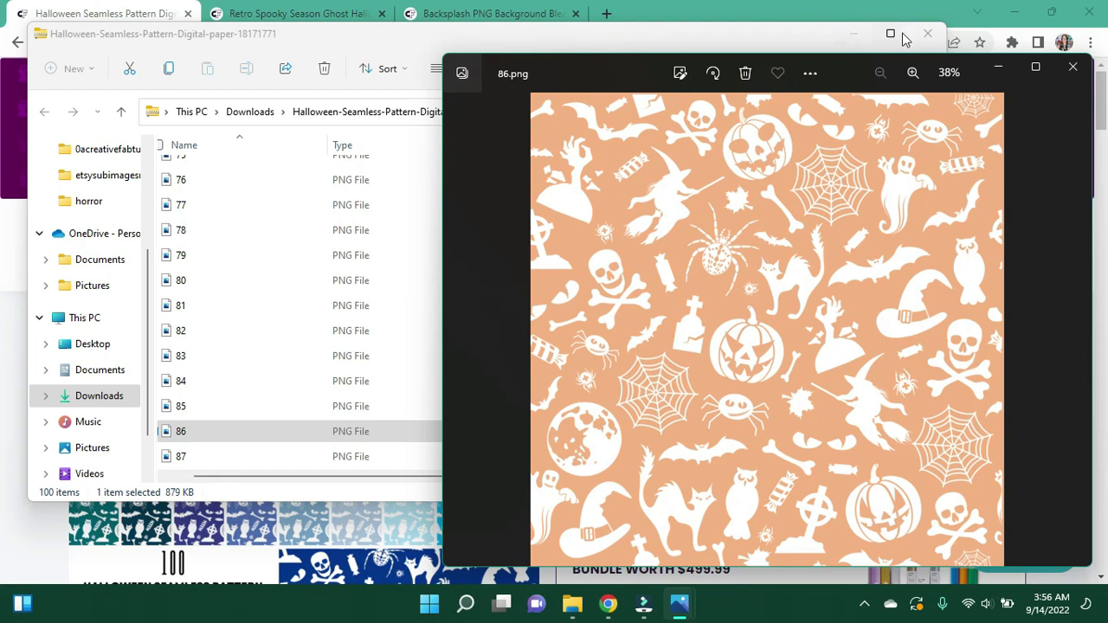
# Step: Clear the desktop around 86.png by closing the zip folder windows and minimizing the browser, and centre the image window
pyautogui.click(931, 34)
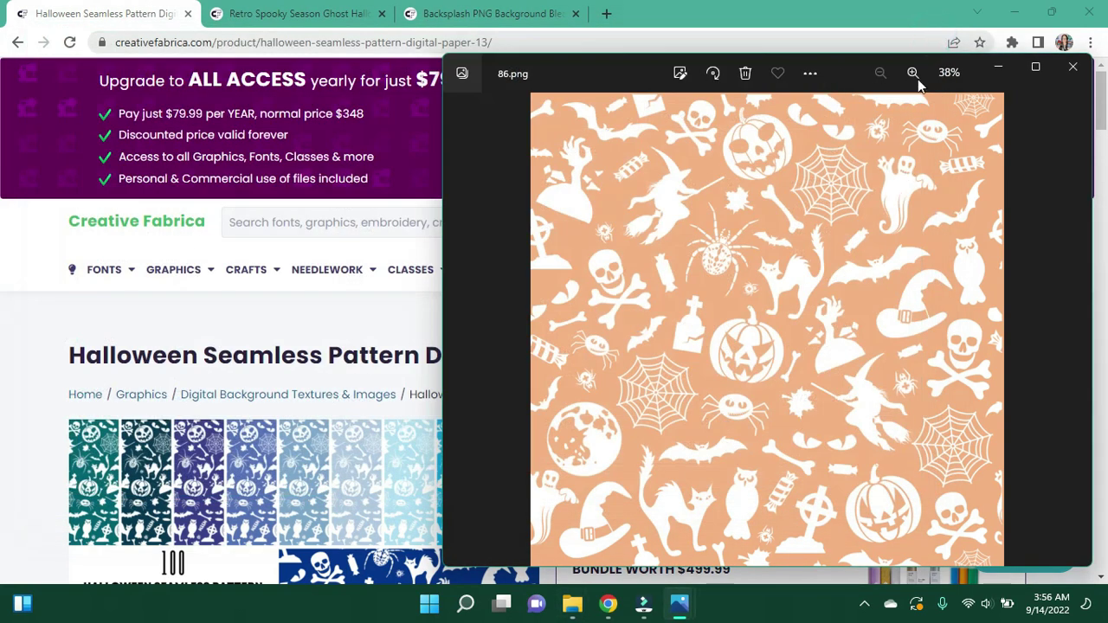
pyautogui.click(1001, 23)
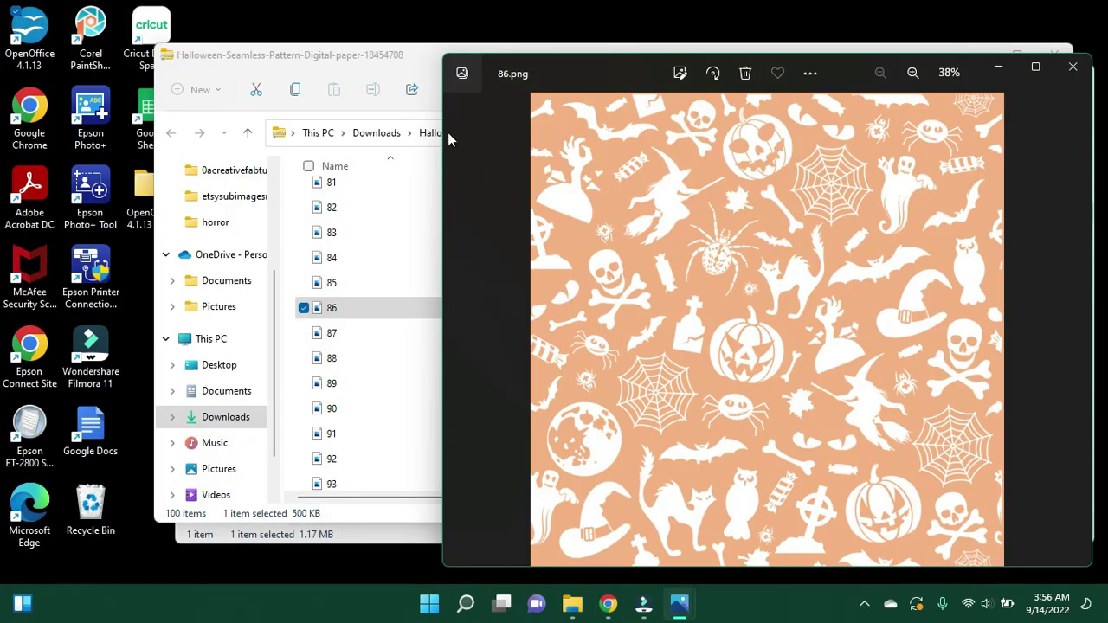
pyautogui.click(433, 68)
pyautogui.moveTo(425, 60); pyautogui.dragTo(776, 66)
pyautogui.moveTo(839, 53); pyautogui.dragTo(284, 48)
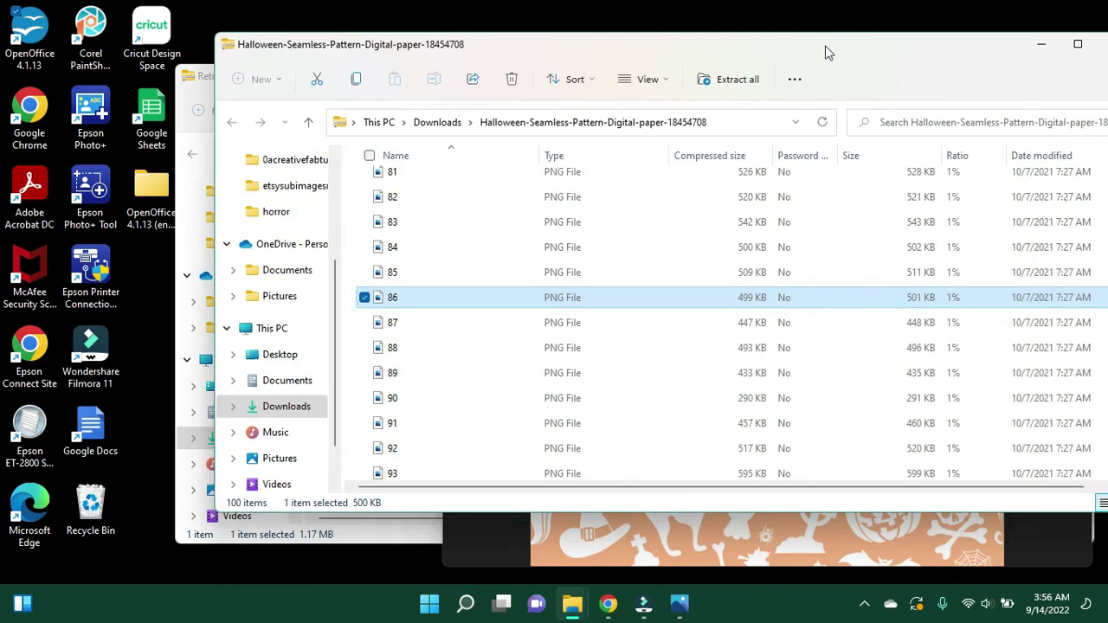
pyautogui.moveTo(827, 53); pyautogui.dragTo(752, 49)
pyautogui.click(1043, 45)
pyautogui.click(401, 87)
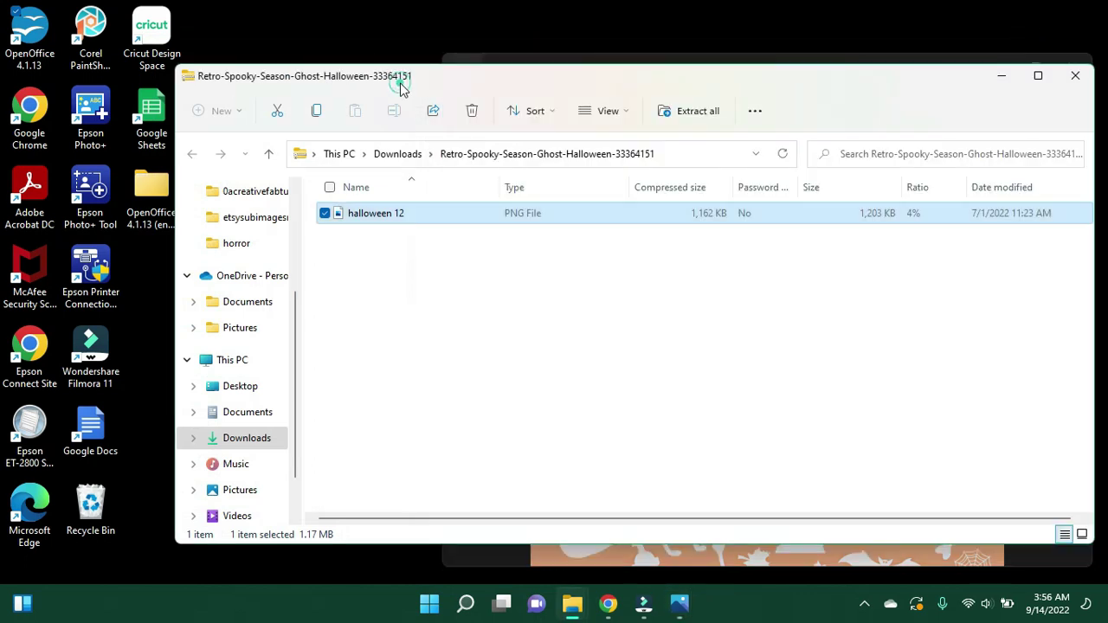
pyautogui.click(1075, 75)
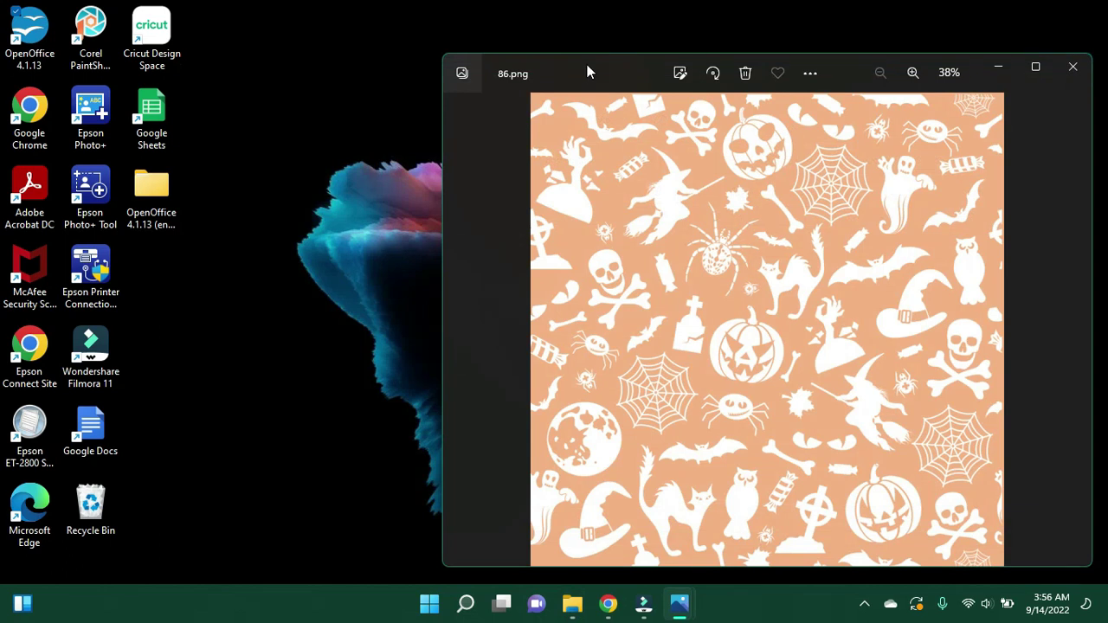
pyautogui.moveTo(586, 72); pyautogui.dragTo(399, 50)
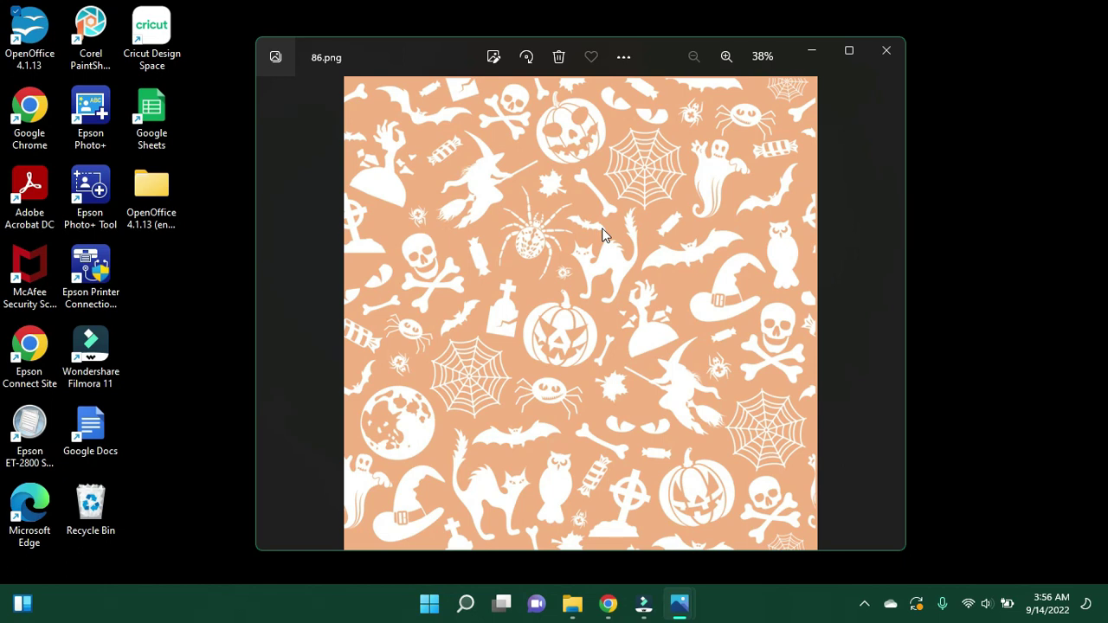
# Step: Open 86.png for editing and crop away roughly its lower half and the left portion with a free aspect ratio
pyautogui.click(576, 323)
pyautogui.click(495, 430)
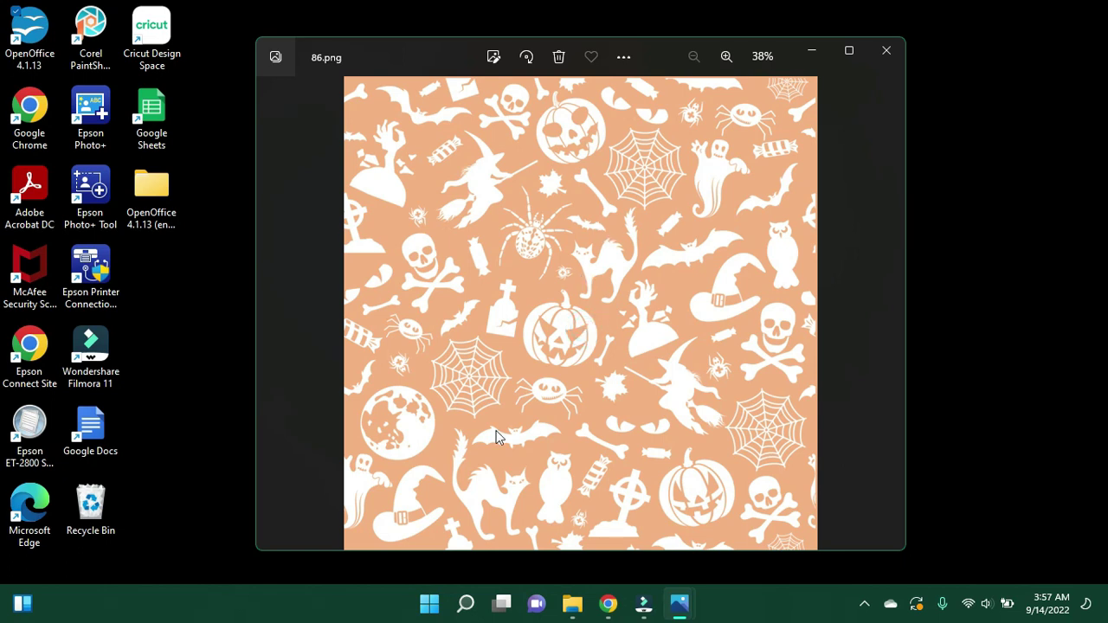
pyautogui.click(494, 58)
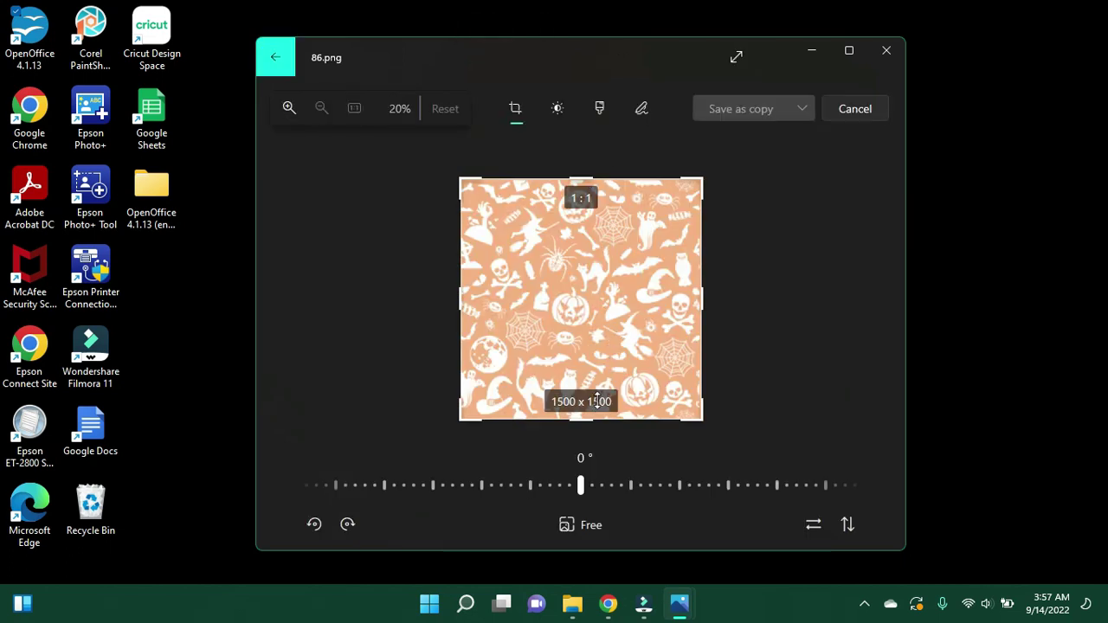
pyautogui.click(588, 411)
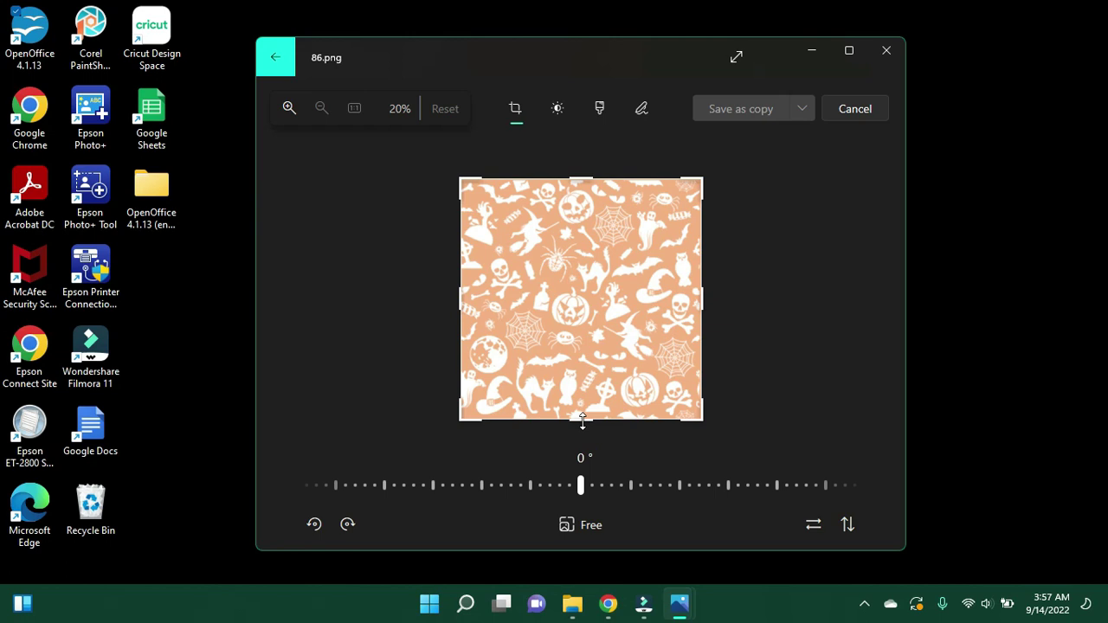
pyautogui.moveTo(582, 421); pyautogui.dragTo(587, 309)
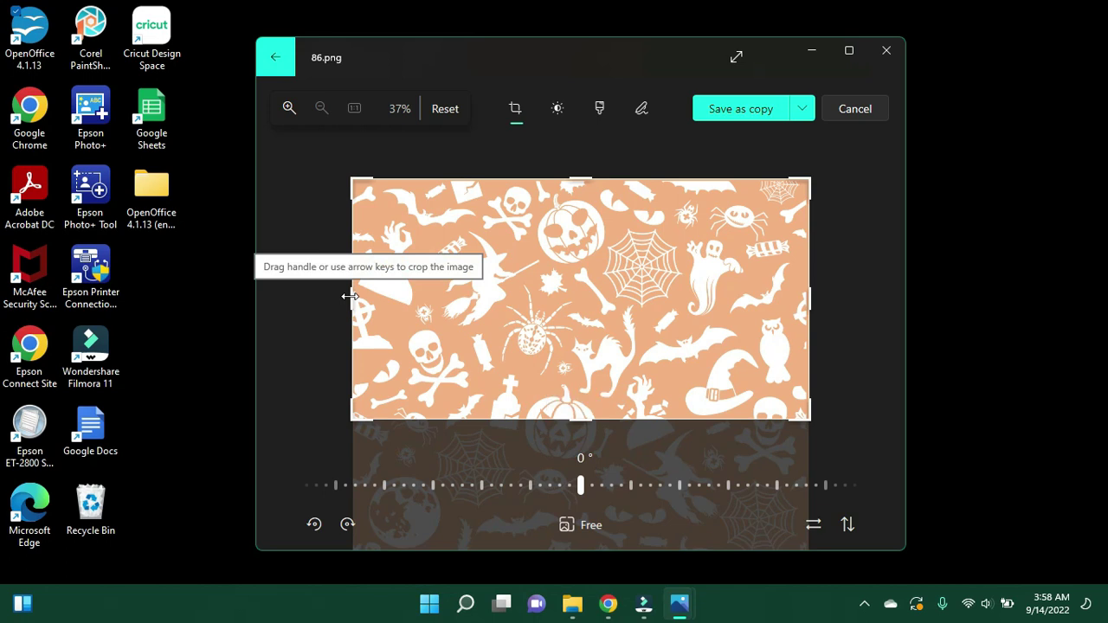
pyautogui.moveTo(349, 297); pyautogui.dragTo(534, 271)
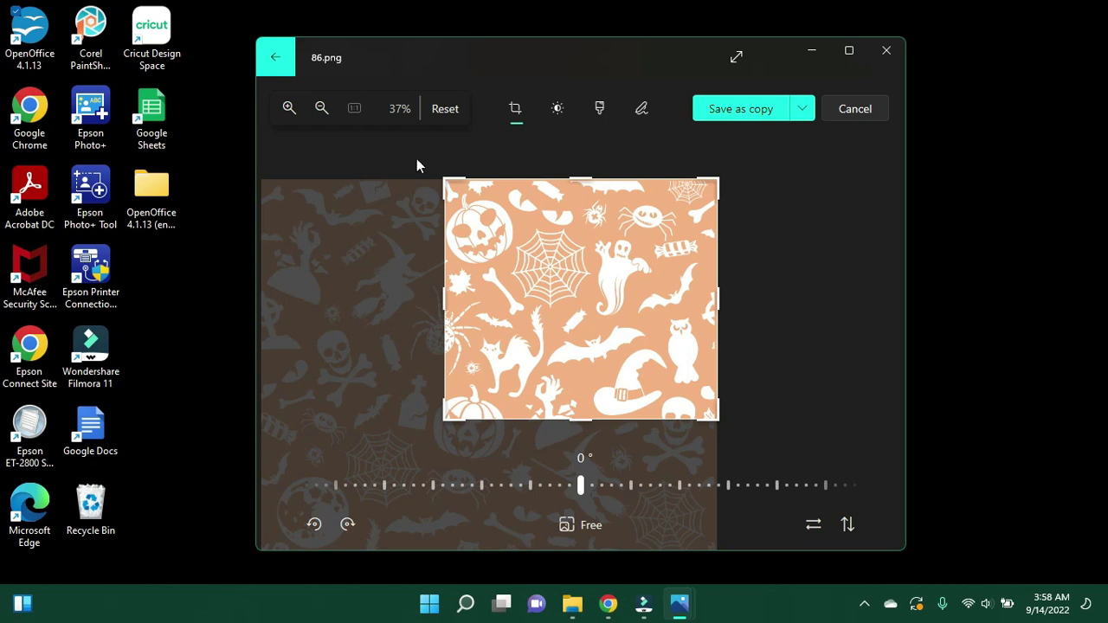
# Step: Zoom the crop view out to 22% so the frame takes in nearly the whole pattern except a strip along the bottom
pyautogui.click(320, 110)
pyautogui.click(320, 110)
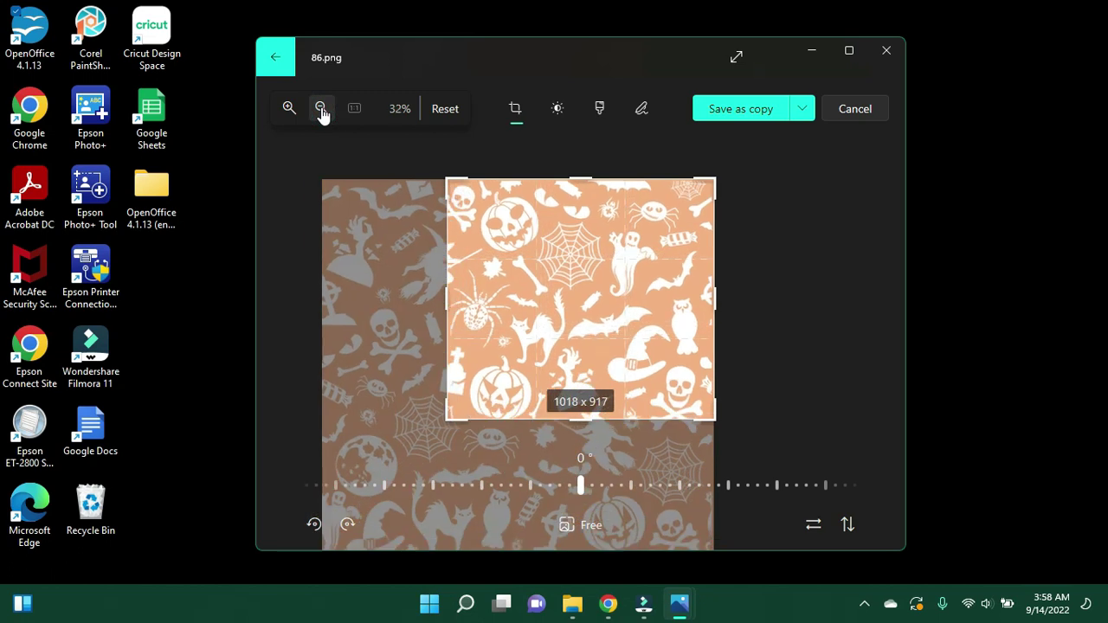
pyautogui.click(321, 110)
pyautogui.click(320, 110)
pyautogui.click(320, 110)
pyautogui.click(320, 109)
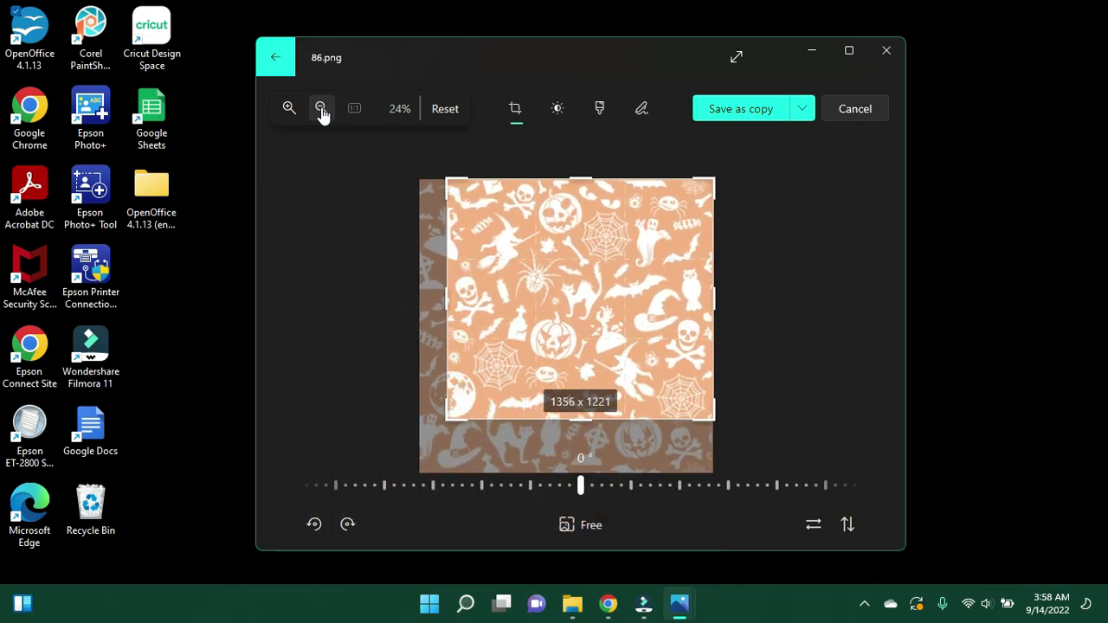
pyautogui.click(321, 109)
pyautogui.click(320, 110)
pyautogui.click(320, 110)
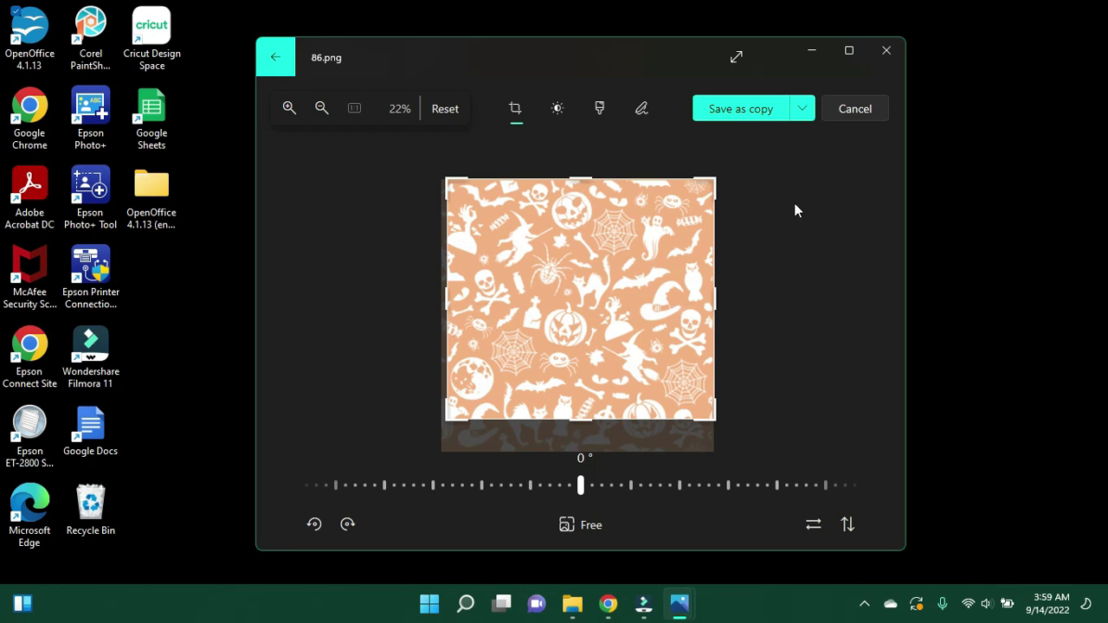
# Step: Save the cropped pattern as a .png copy named peachhalloweenbg in the 00adesignfile folder, and close the image
pyautogui.click(743, 113)
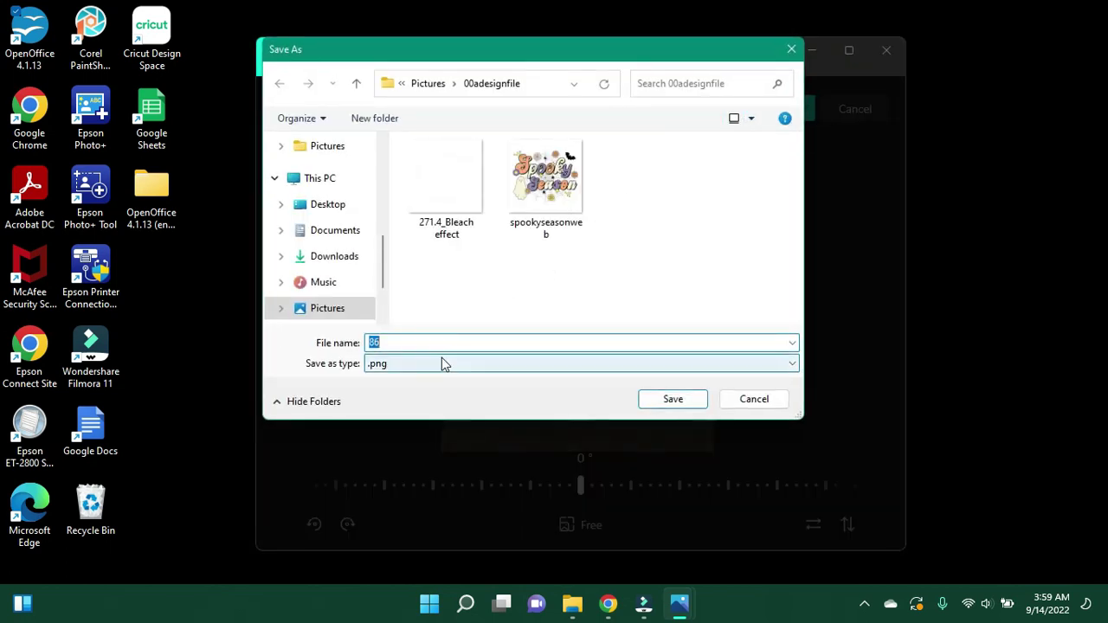
pyautogui.press('BackSpace')
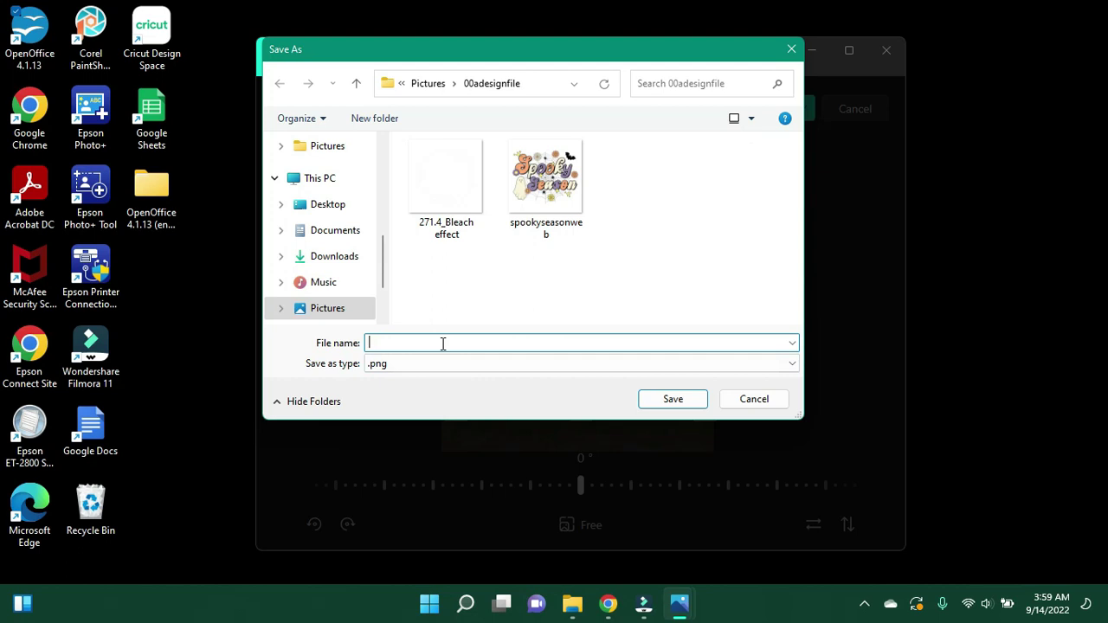
pyautogui.write('peachb')
pyautogui.press('BackSpace')
pyautogui.write('halloweenbg')
pyautogui.click(674, 400)
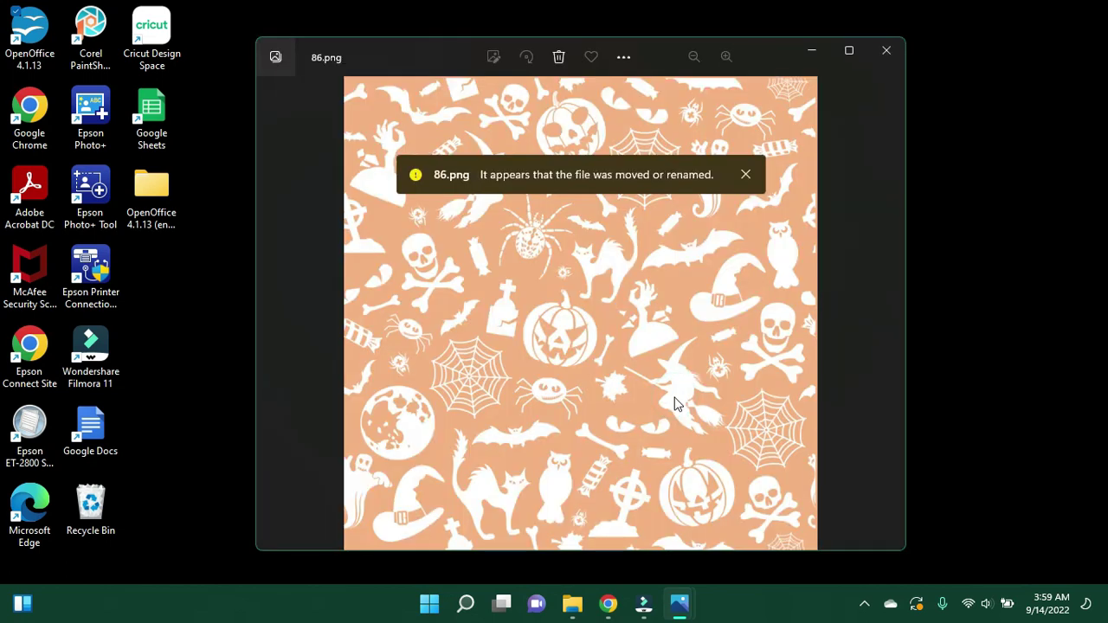
pyautogui.click(891, 50)
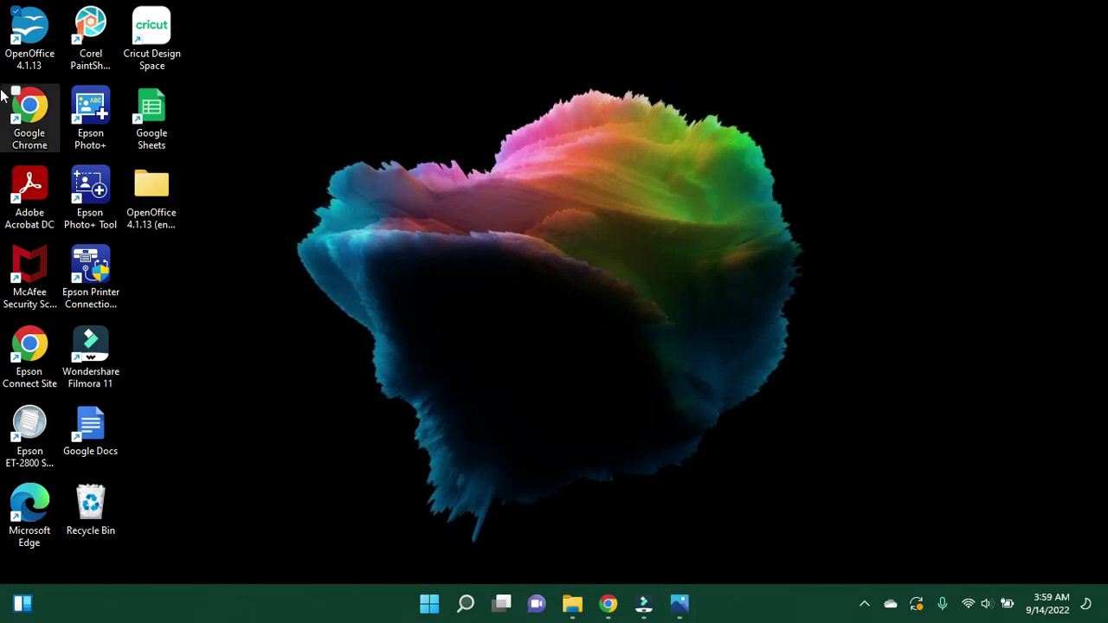
# Step: Launch OpenOffice from the desktop
pyautogui.doubleClick(26, 34)
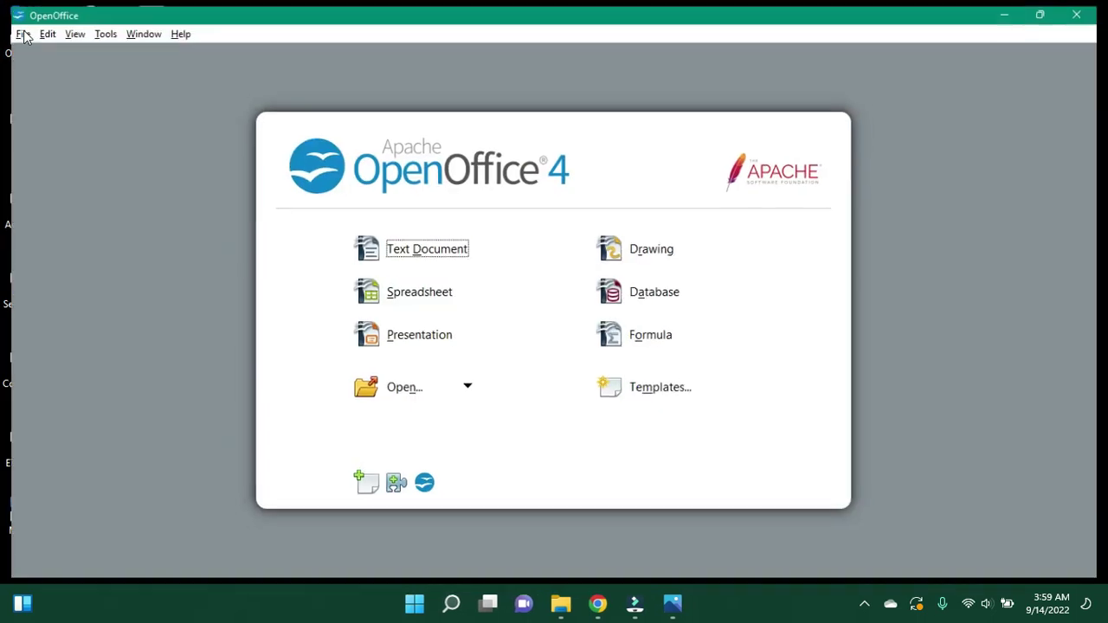
# Step: Create a new text document, set the page to landscape orientation and apply the last custom margin values
pyautogui.click(420, 255)
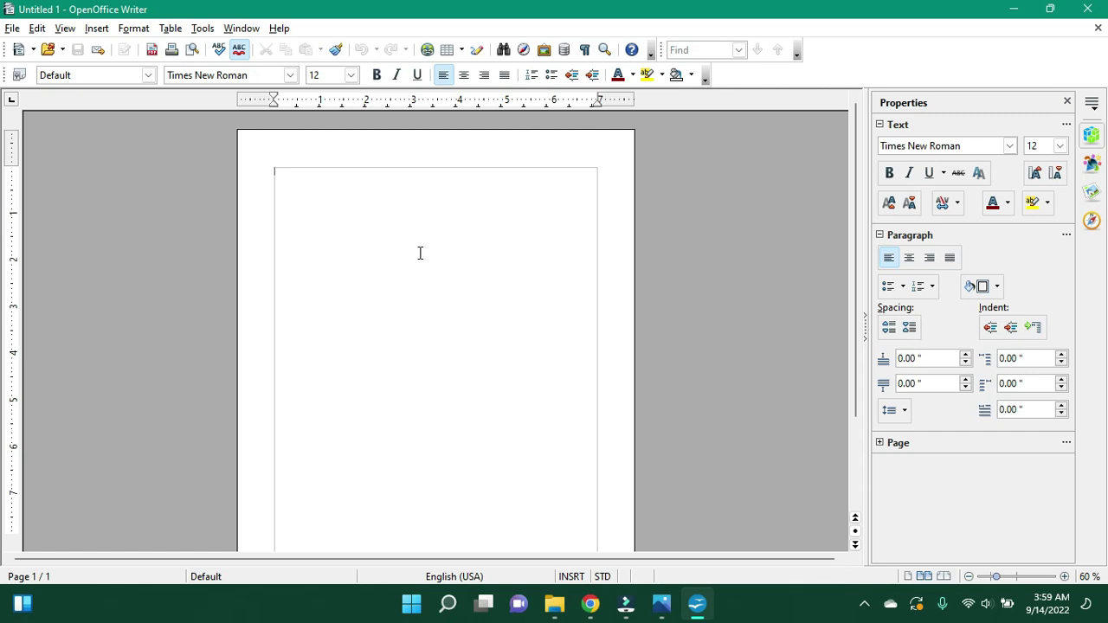
pyautogui.click(879, 442)
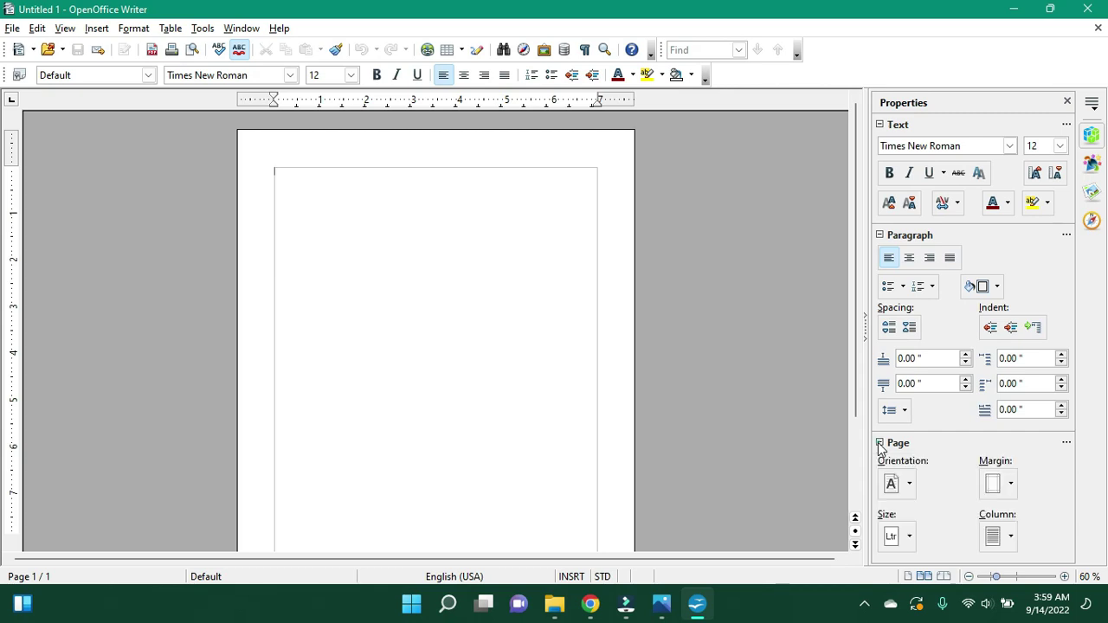
pyautogui.click(909, 484)
pyautogui.click(925, 541)
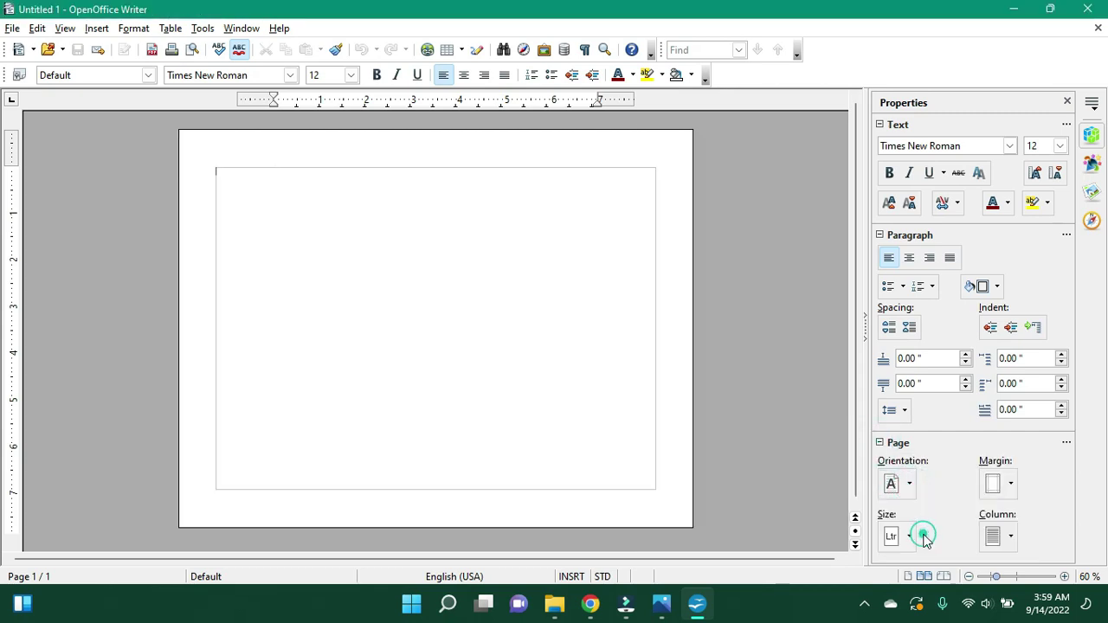
pyautogui.click(1010, 485)
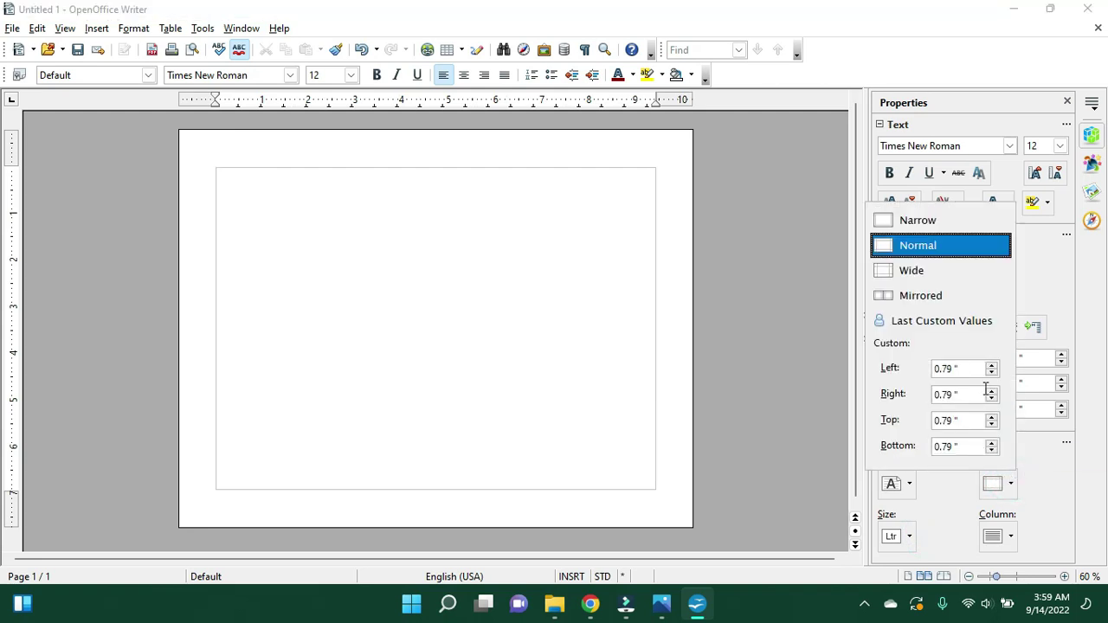
pyautogui.click(964, 323)
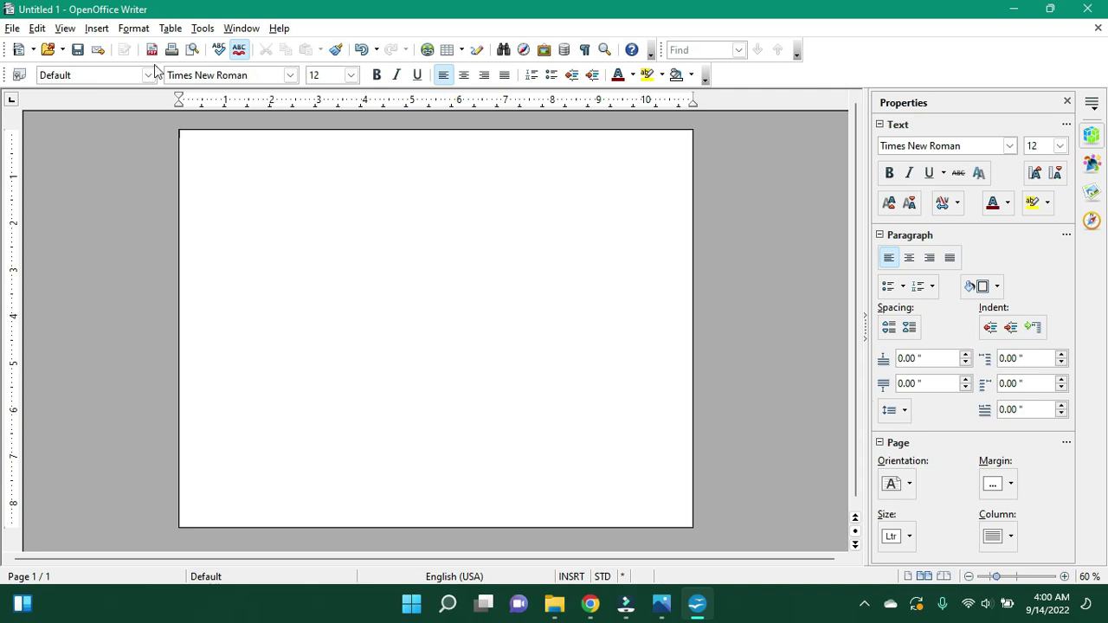
# Step: Insert the peachhalloweenbg picture from the 00adesignfile folder onto the page
pyautogui.click(97, 29)
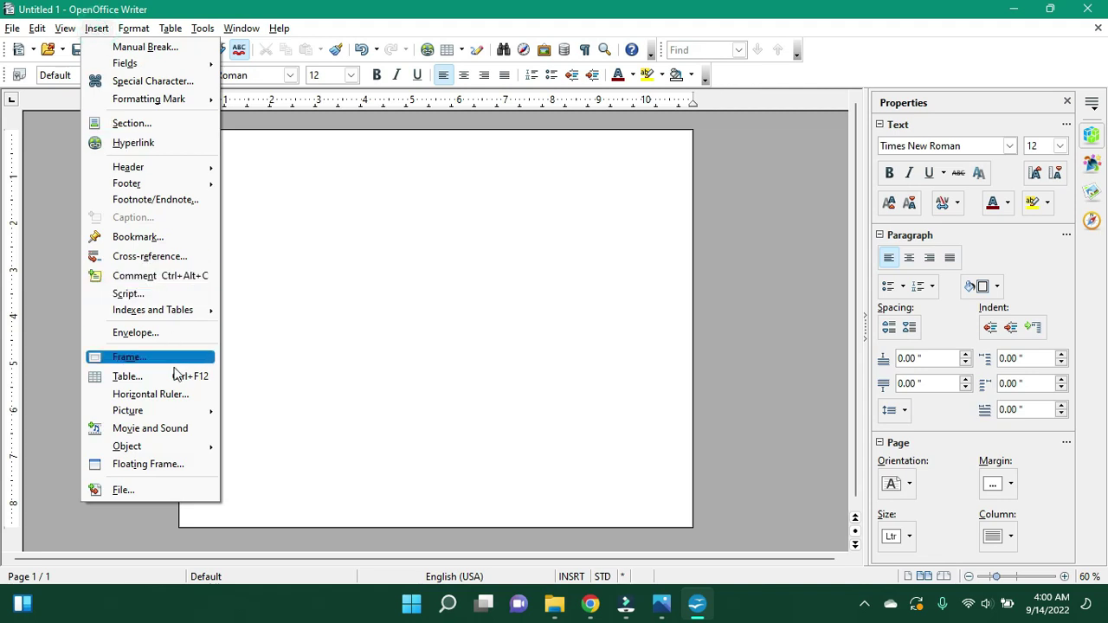
pyautogui.moveTo(173, 412)
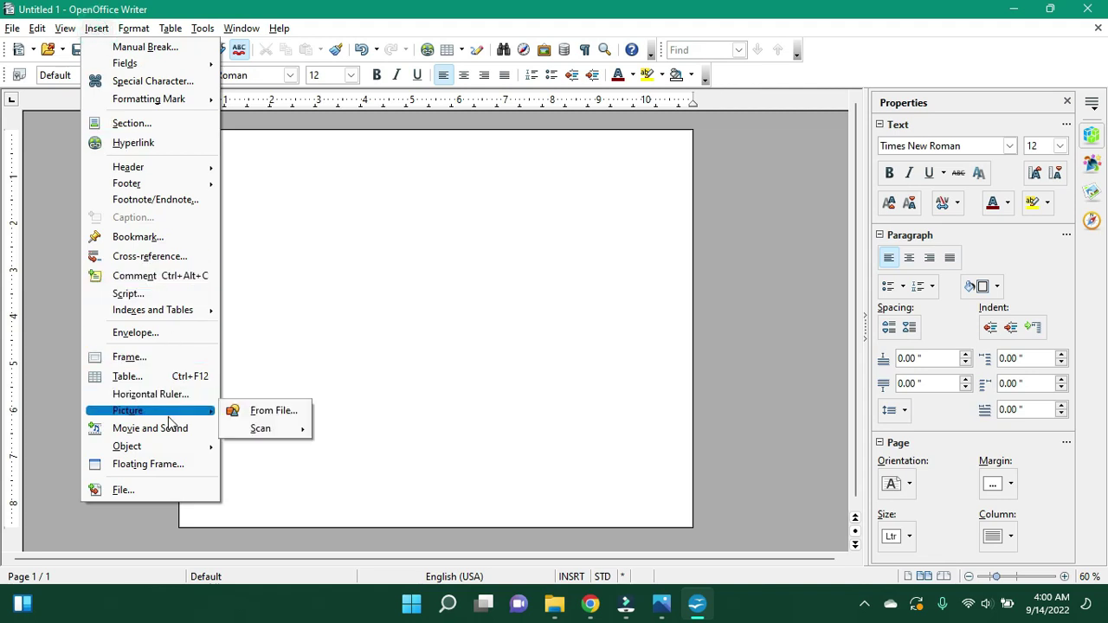
pyautogui.click(259, 413)
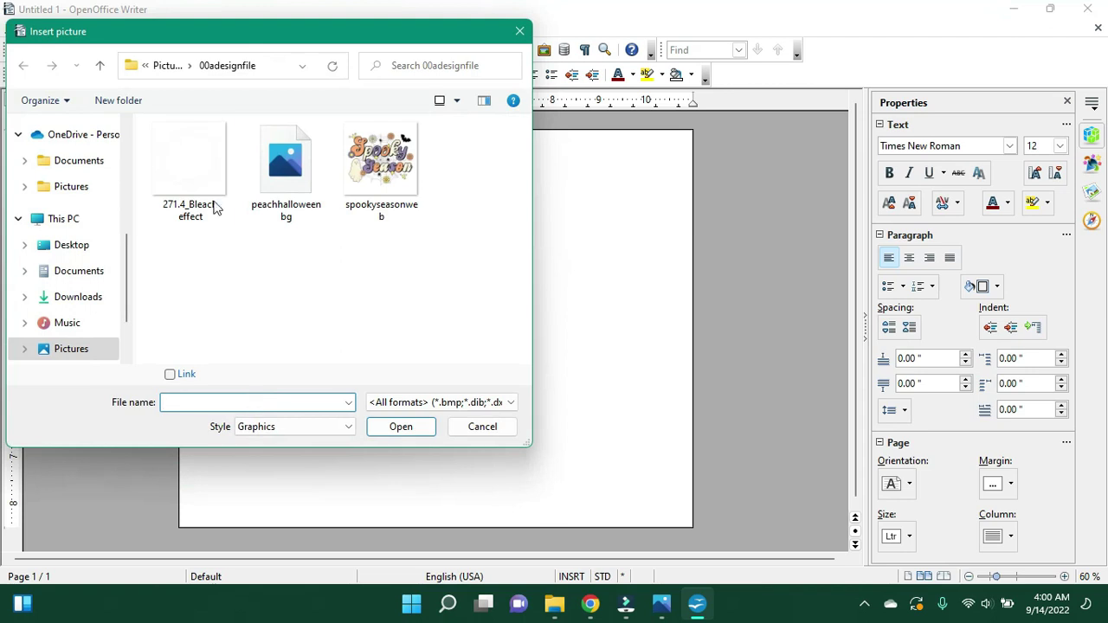
pyautogui.doubleClick(297, 175)
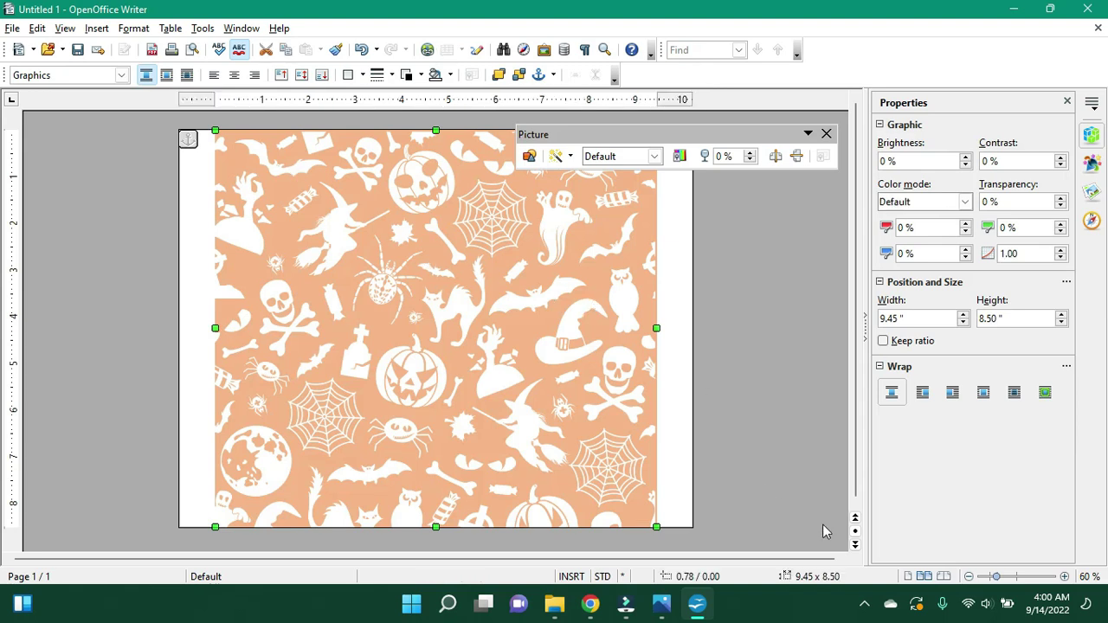
# Step: Scale the peach Halloween background to a width of 9.33 inches with its ratio kept, and deselect it
pyautogui.doubleClick(821, 580)
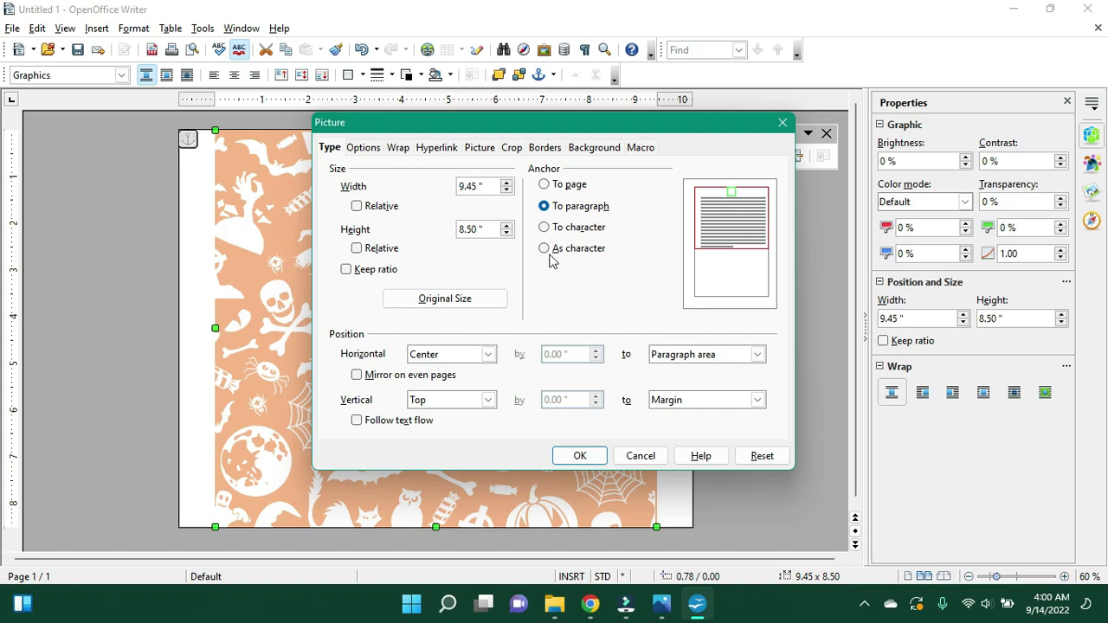
pyautogui.click(347, 270)
pyautogui.click(475, 187)
pyautogui.press('BackSpace')
pyautogui.press('BackSpace')
pyautogui.write('3')
pyautogui.write('3')
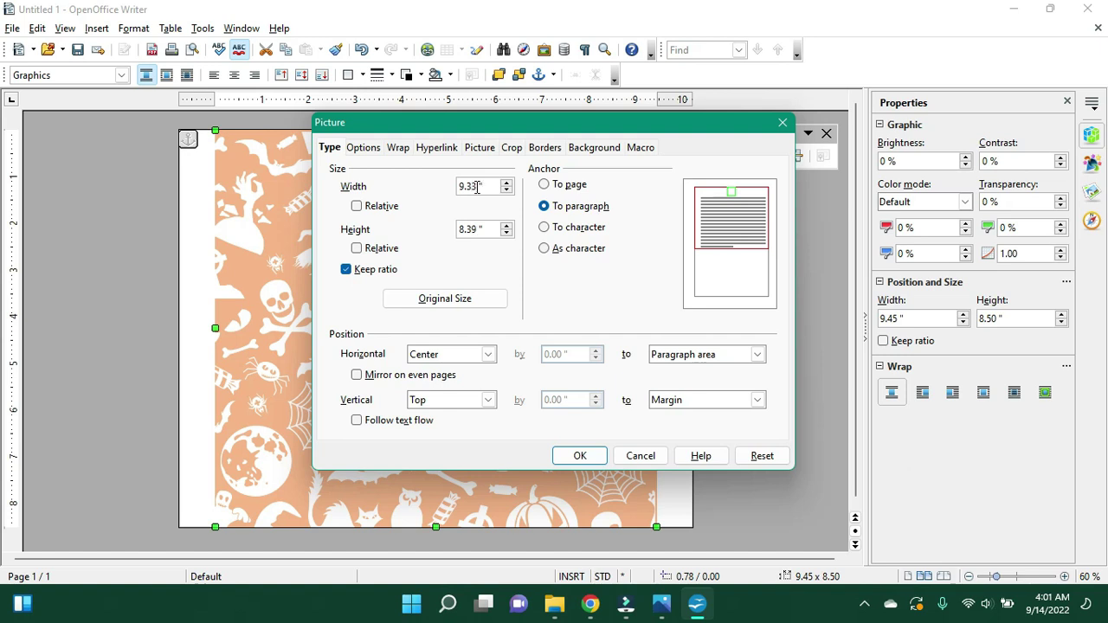
pyautogui.click(591, 455)
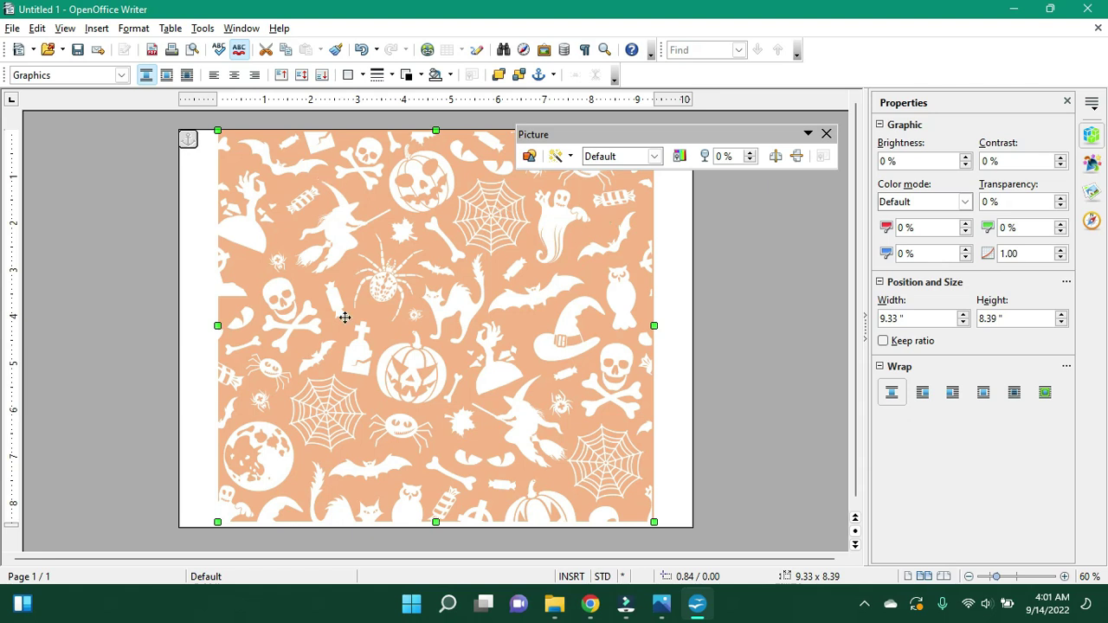
pyautogui.click(197, 279)
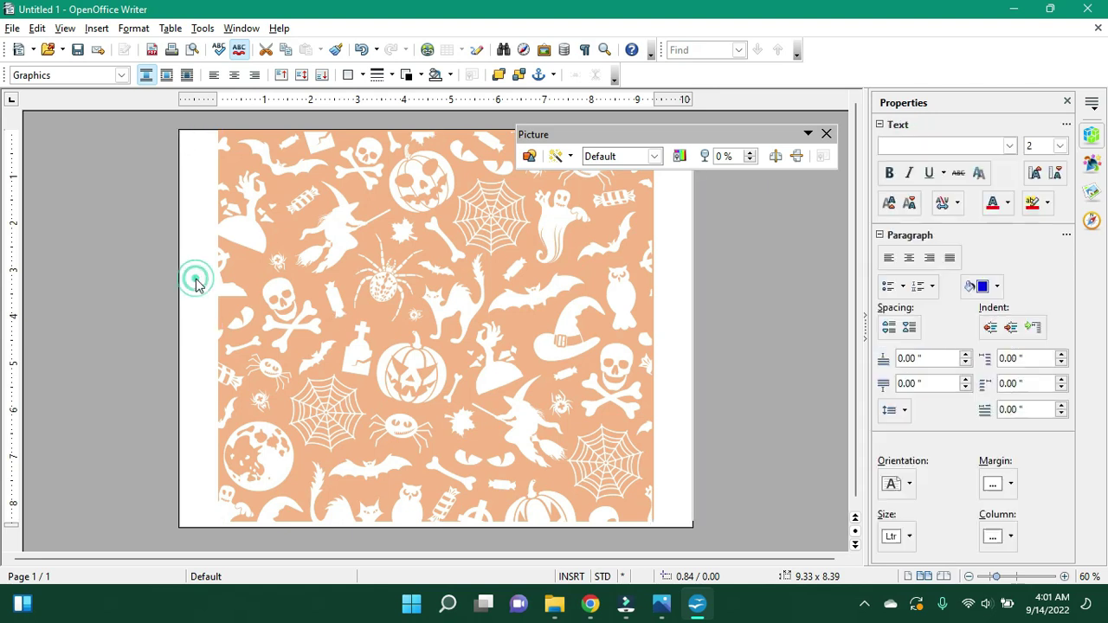
# Step: Insert the 271.4_Bleach effect picture over the Halloween background and deselect it
pyautogui.click(97, 29)
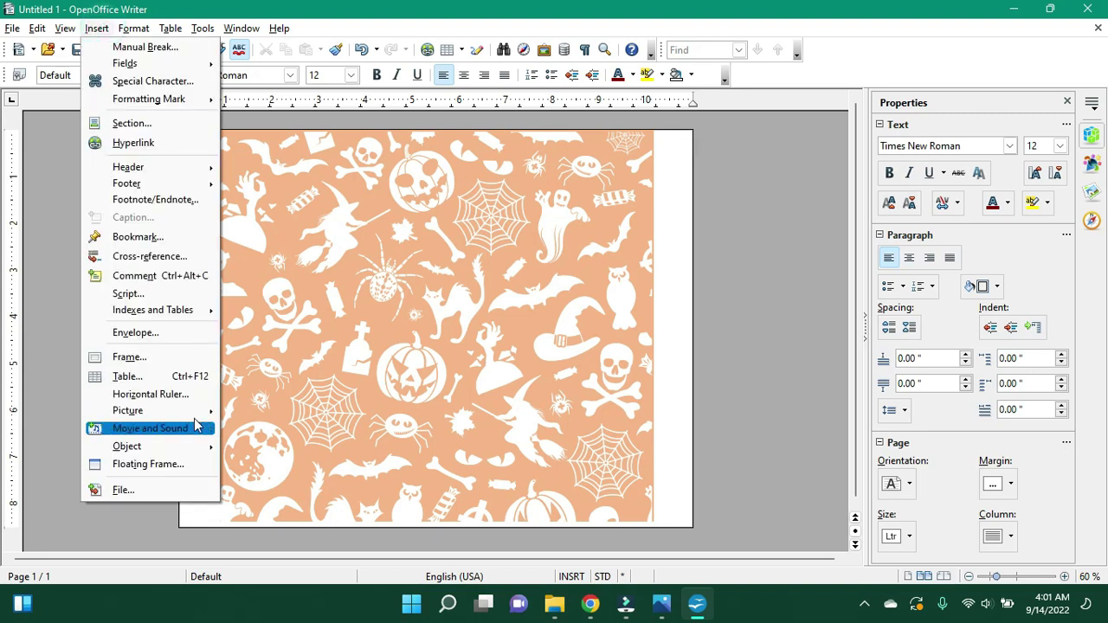
pyautogui.moveTo(208, 412)
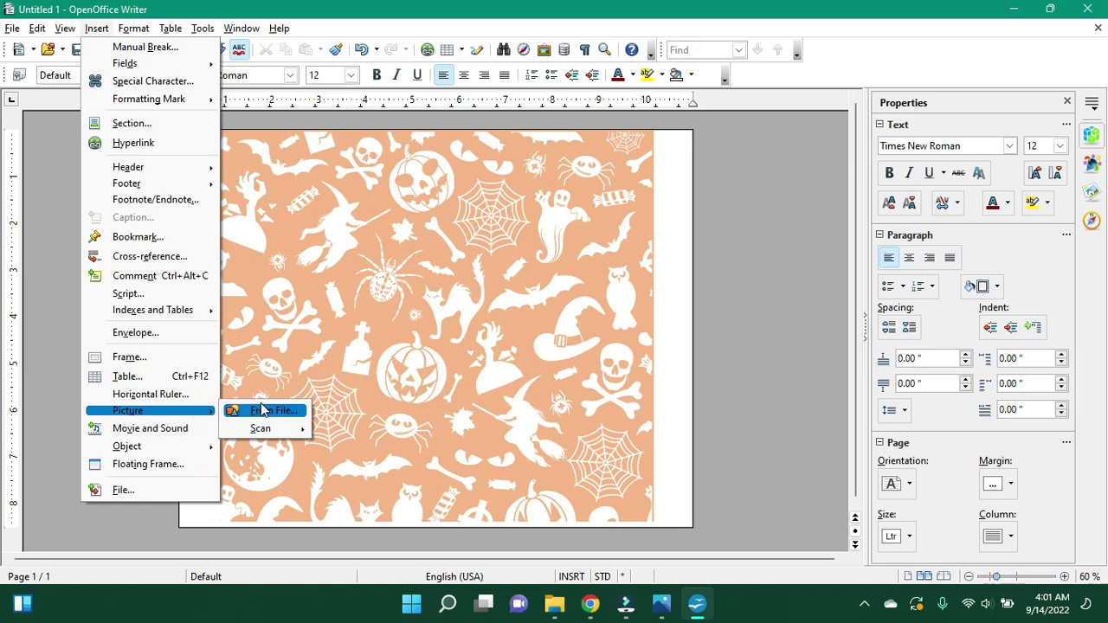
pyautogui.click(264, 410)
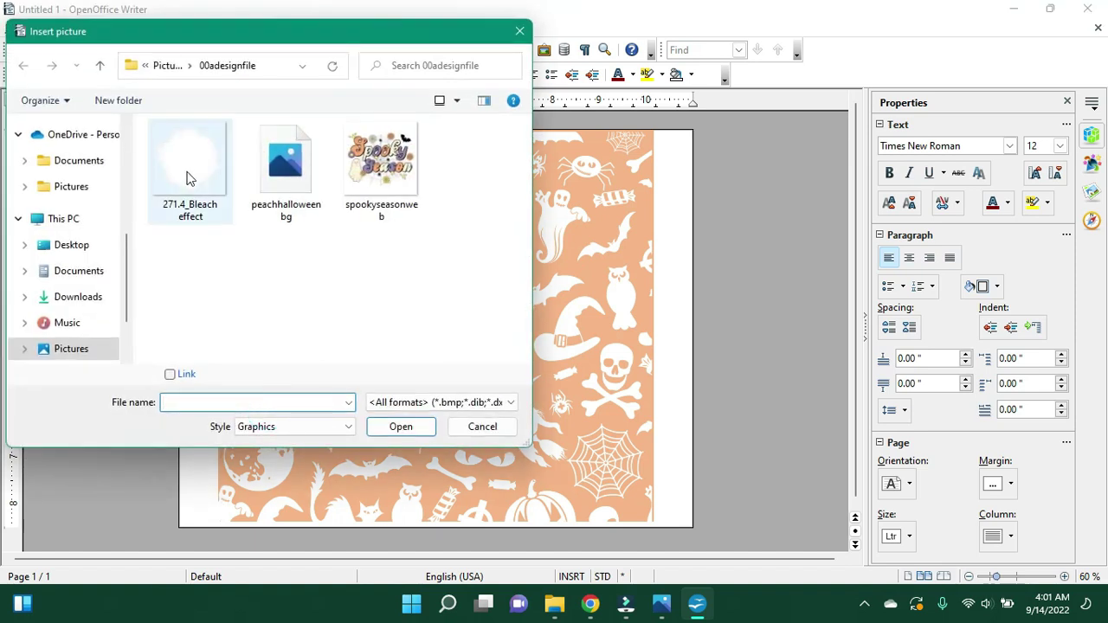
pyautogui.doubleClick(193, 153)
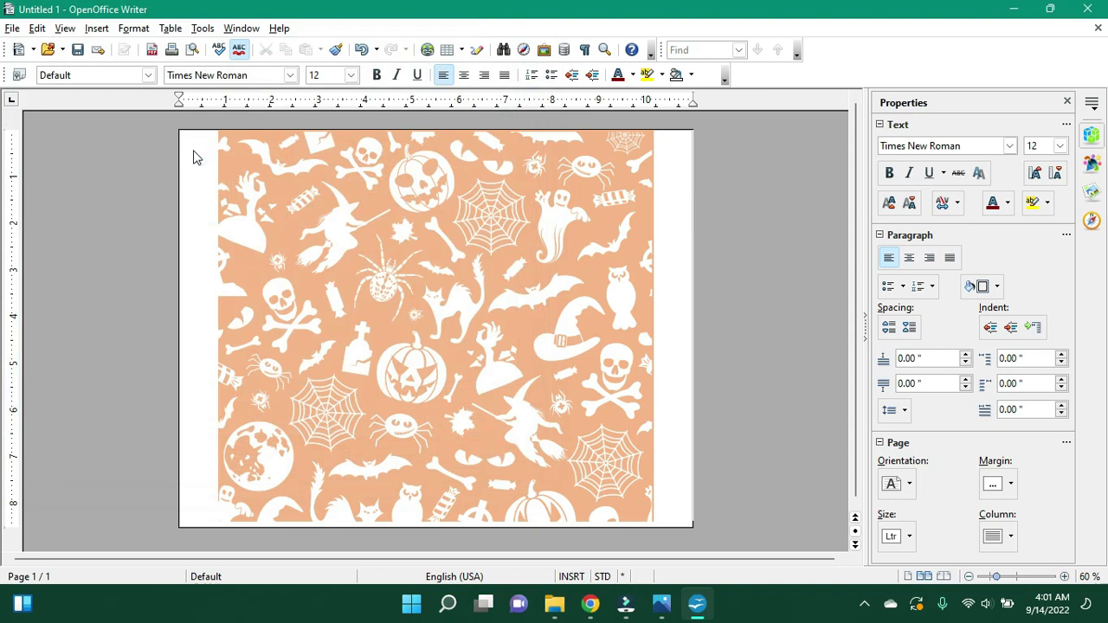
pyautogui.click(193, 157)
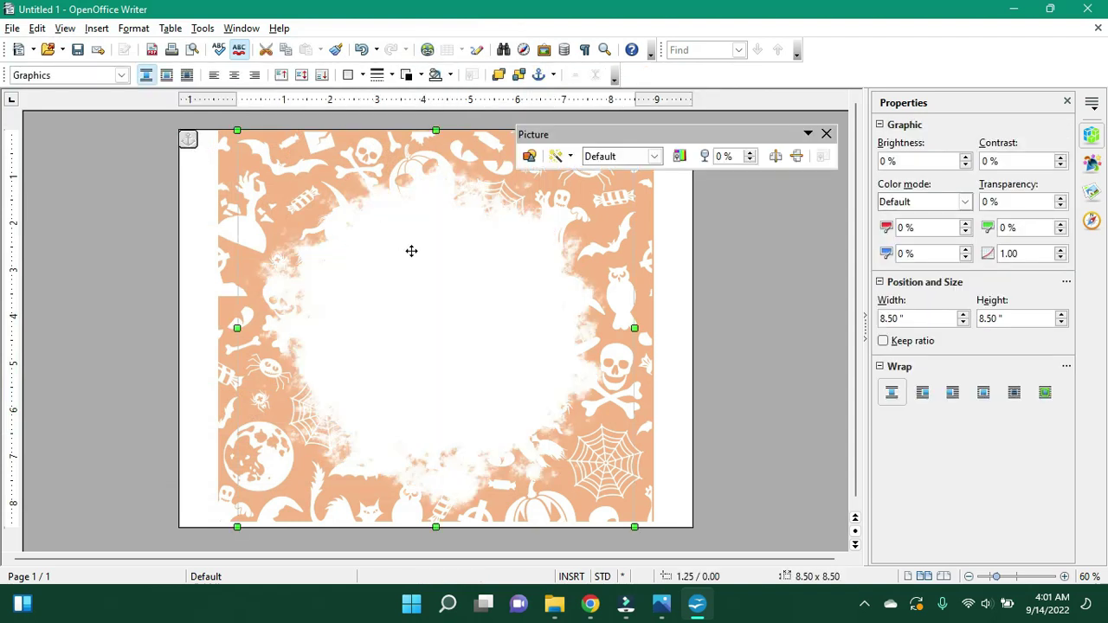
pyautogui.click(208, 264)
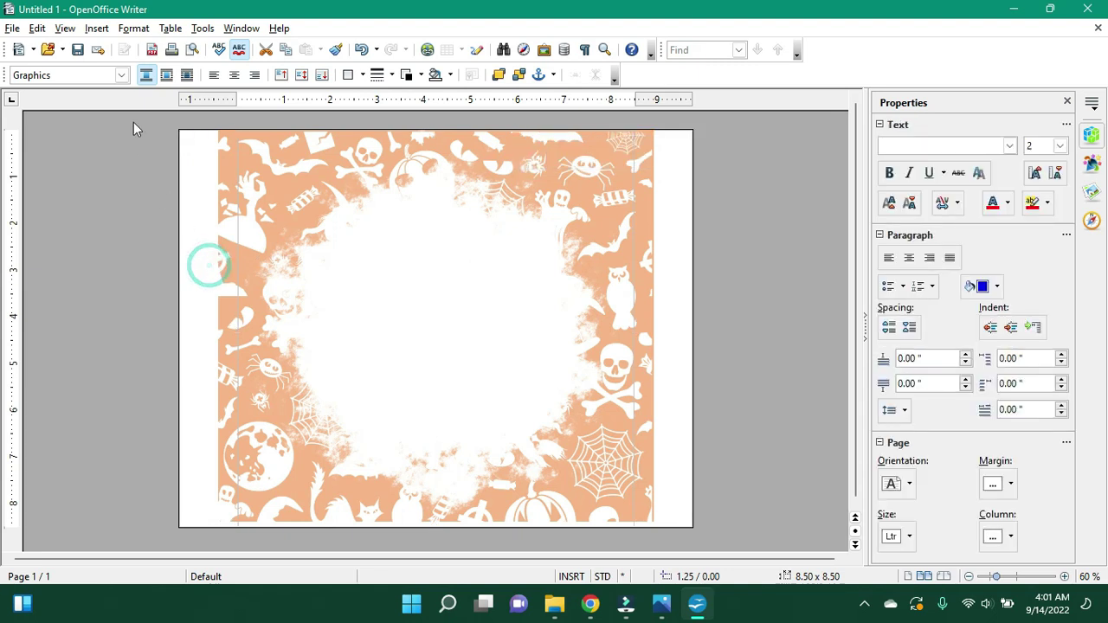
# Step: Insert the spookyseasonweb picture from the 00adesignfile folder on top of the bleach effect
pyautogui.click(96, 27)
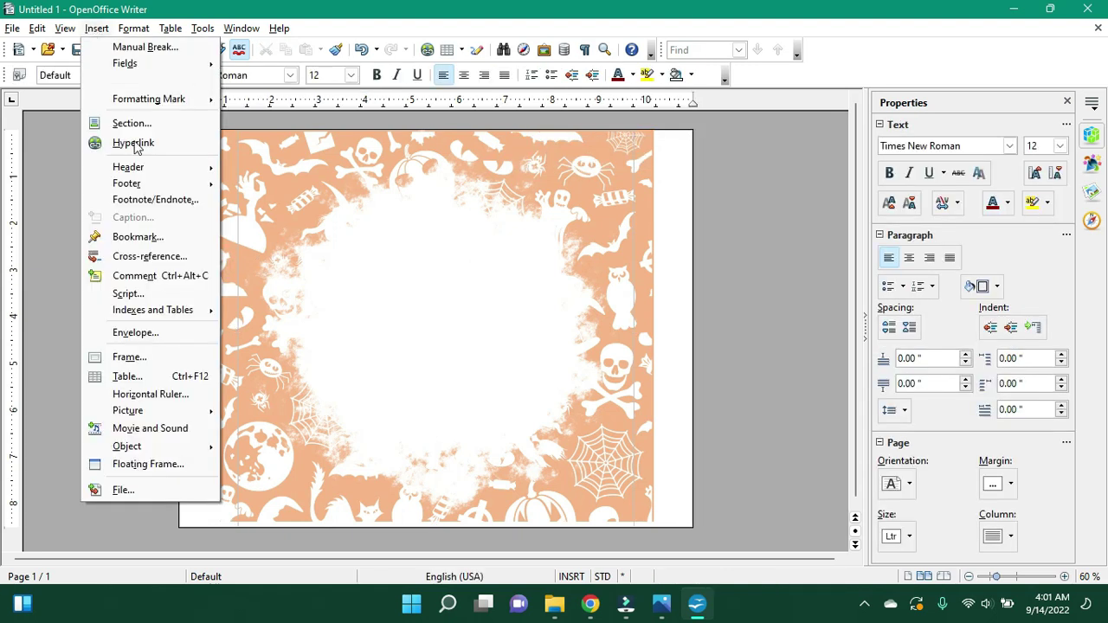
pyautogui.moveTo(212, 415)
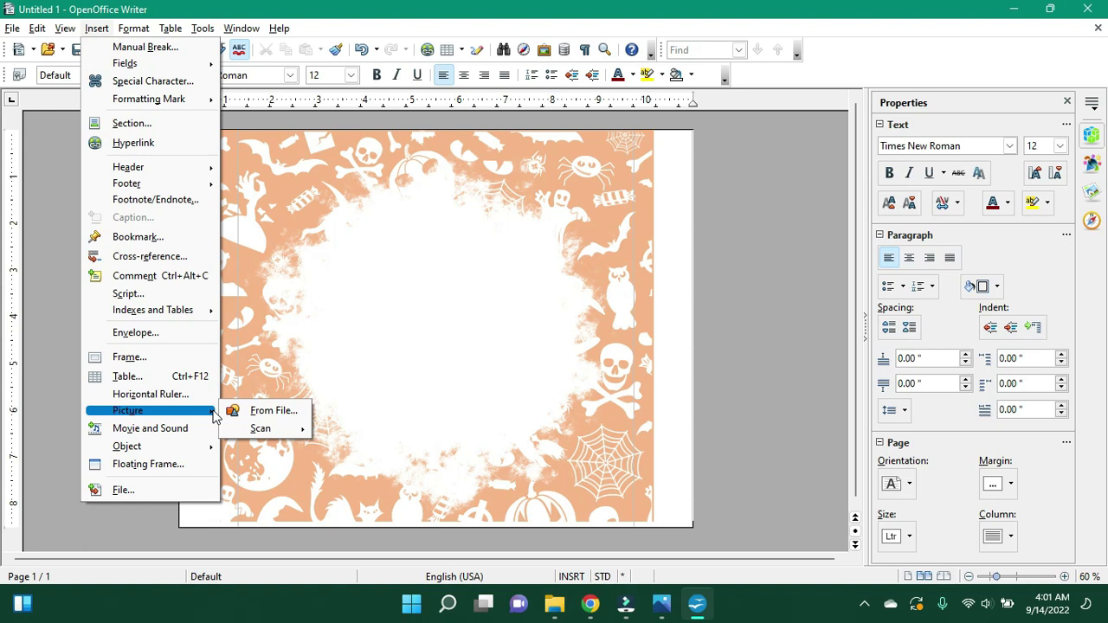
pyautogui.click(261, 410)
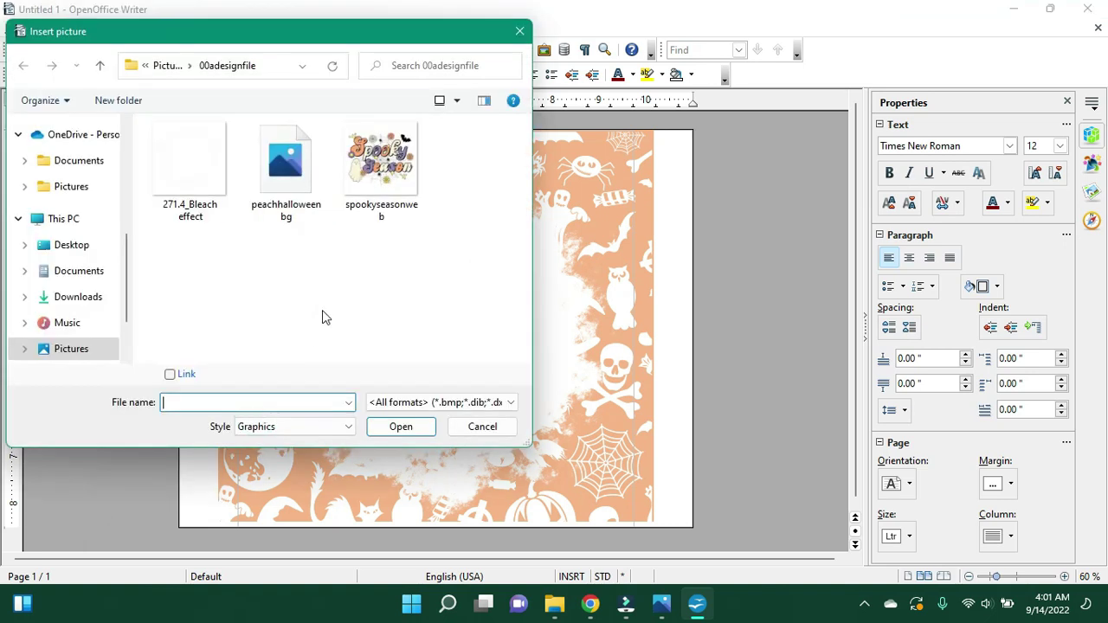
pyautogui.doubleClick(362, 174)
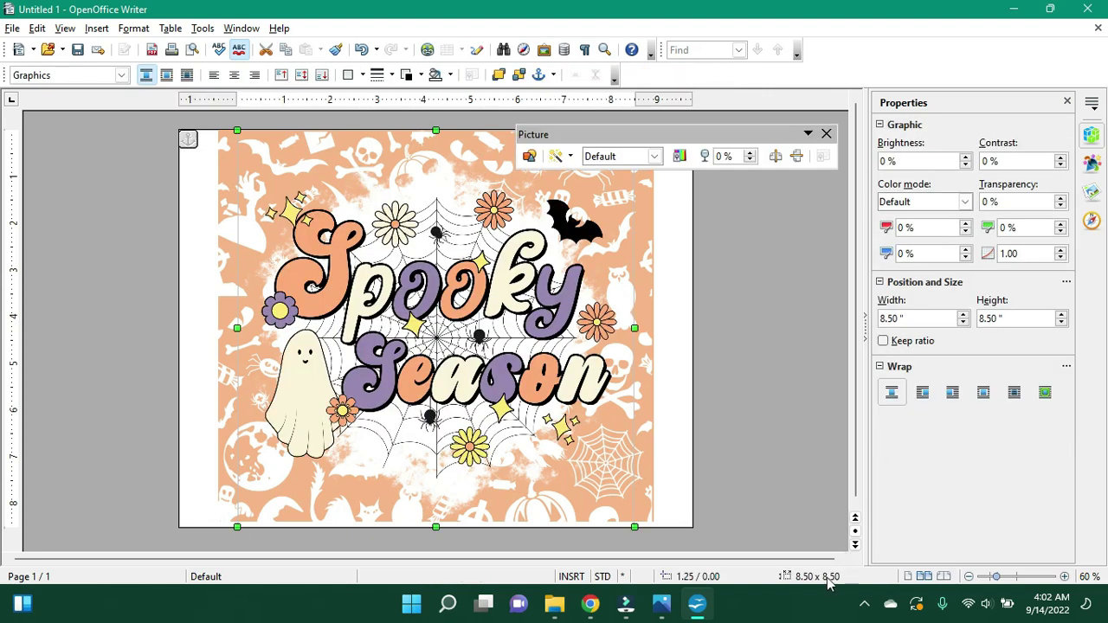
# Step: Scale the Spooky Season picture to a width of 4.50 inches and move it down to the middle of the page
pyautogui.doubleClick(822, 578)
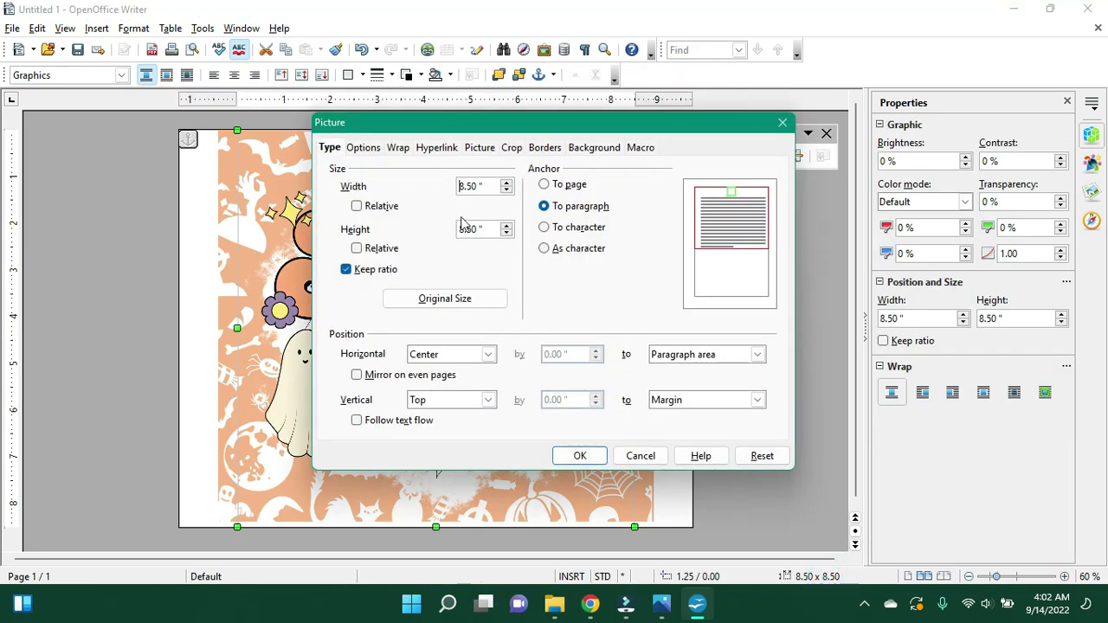
pyautogui.click(463, 185)
pyautogui.press('BackSpace')
pyautogui.write('4')
pyautogui.press('Return')
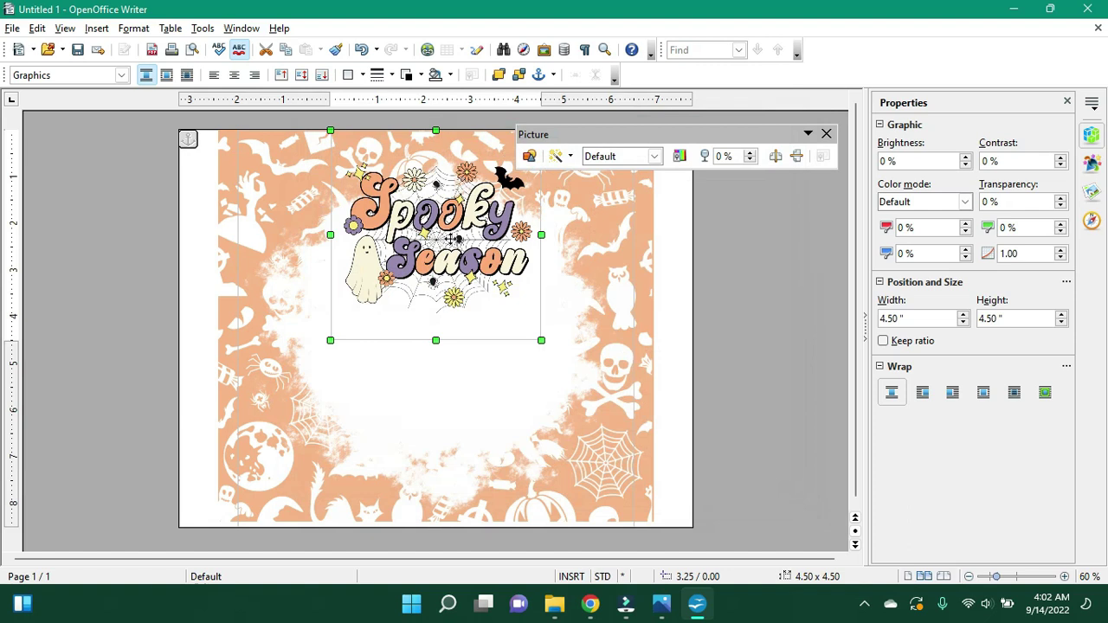
pyautogui.moveTo(439, 226); pyautogui.dragTo(436, 307)
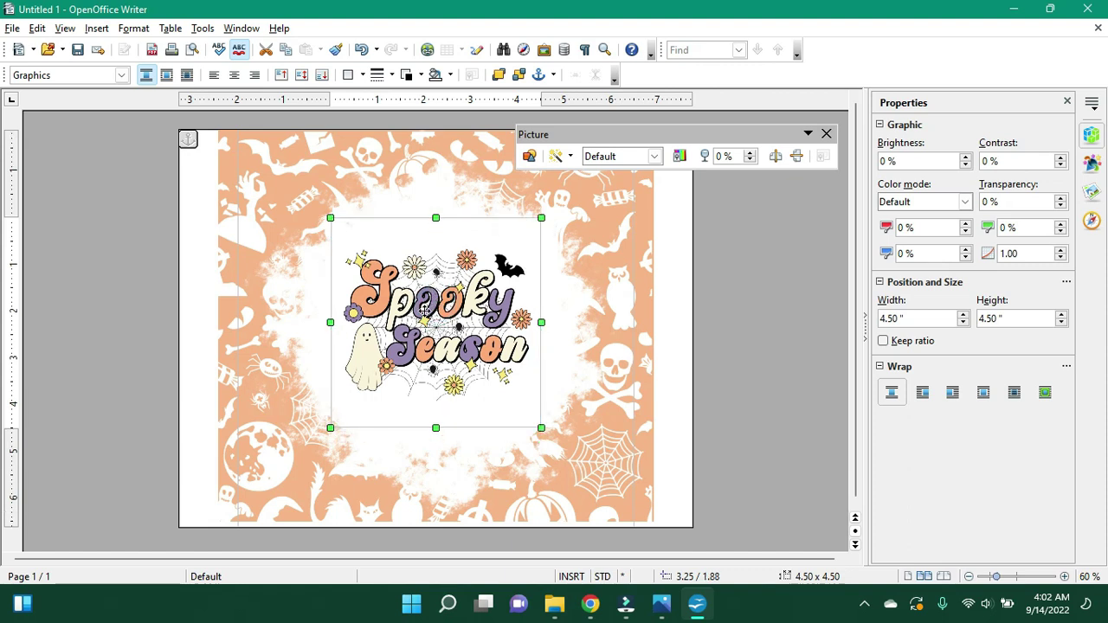
# Step: Scale the bleach effect picture to a width of 6.50 inches and move it down behind the Spooky Season artwork
pyautogui.click(566, 339)
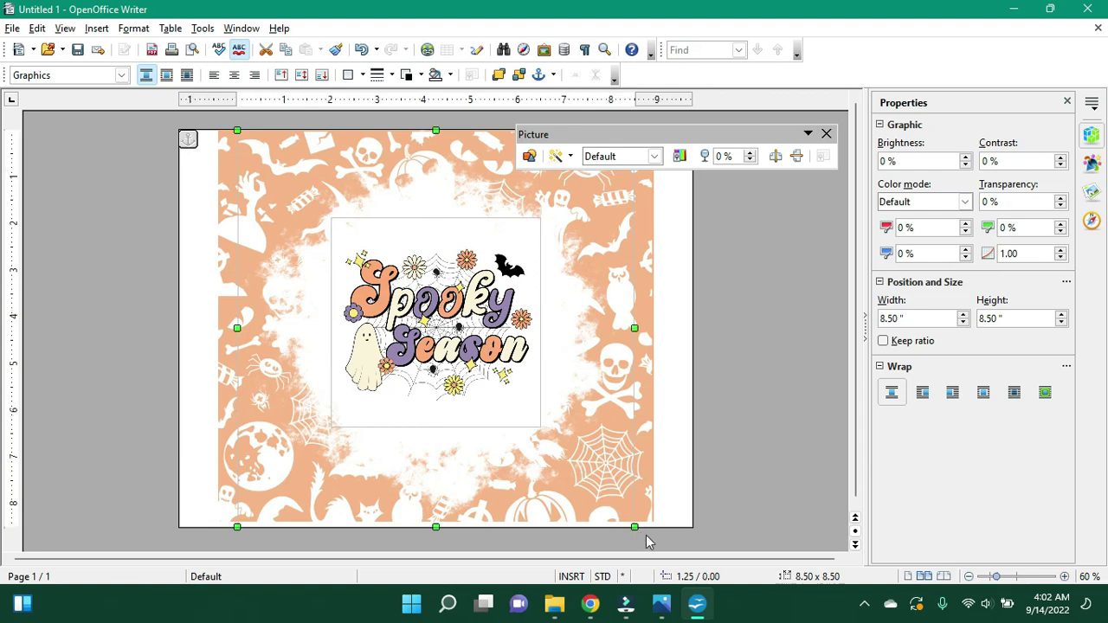
pyautogui.doubleClick(810, 577)
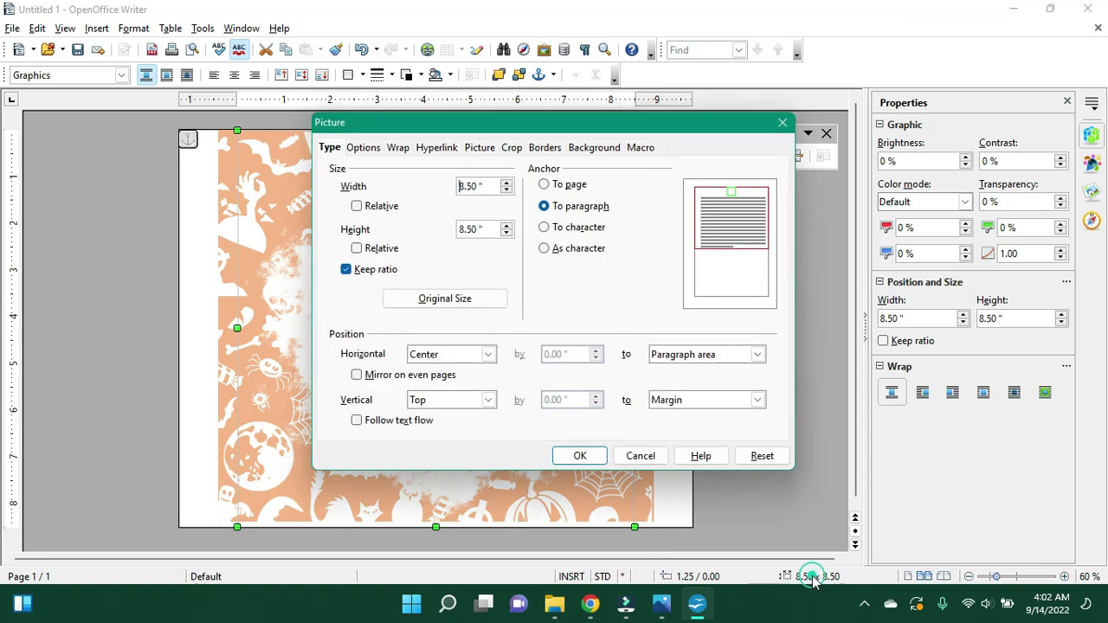
pyautogui.click(465, 185)
pyautogui.press('BackSpace')
pyautogui.write('6')
pyautogui.press('Return')
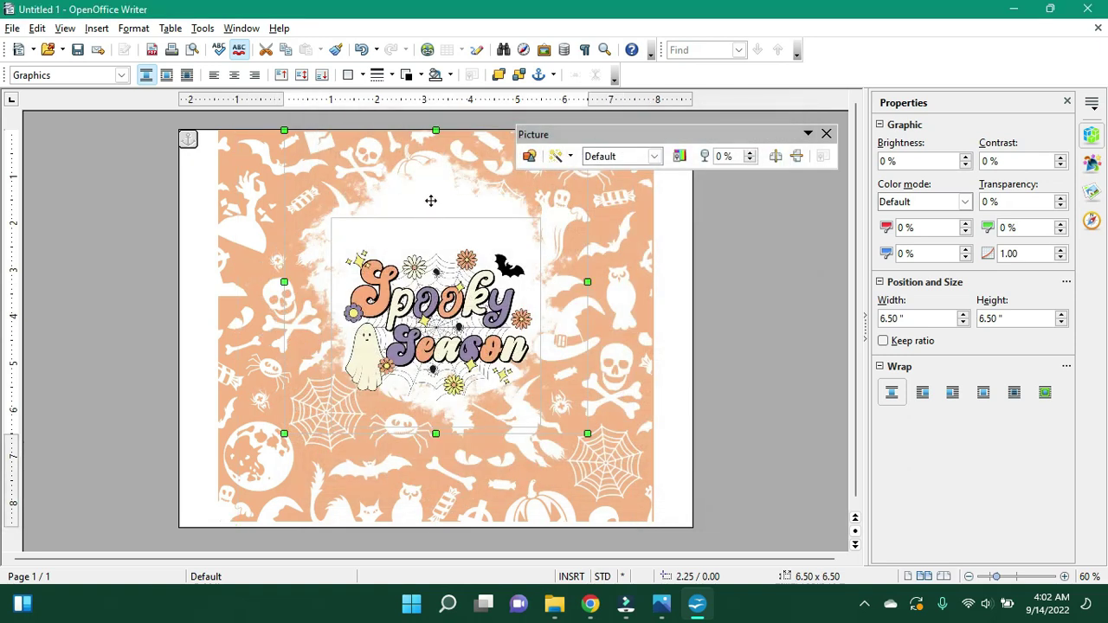
pyautogui.moveTo(430, 200); pyautogui.dragTo(430, 233)
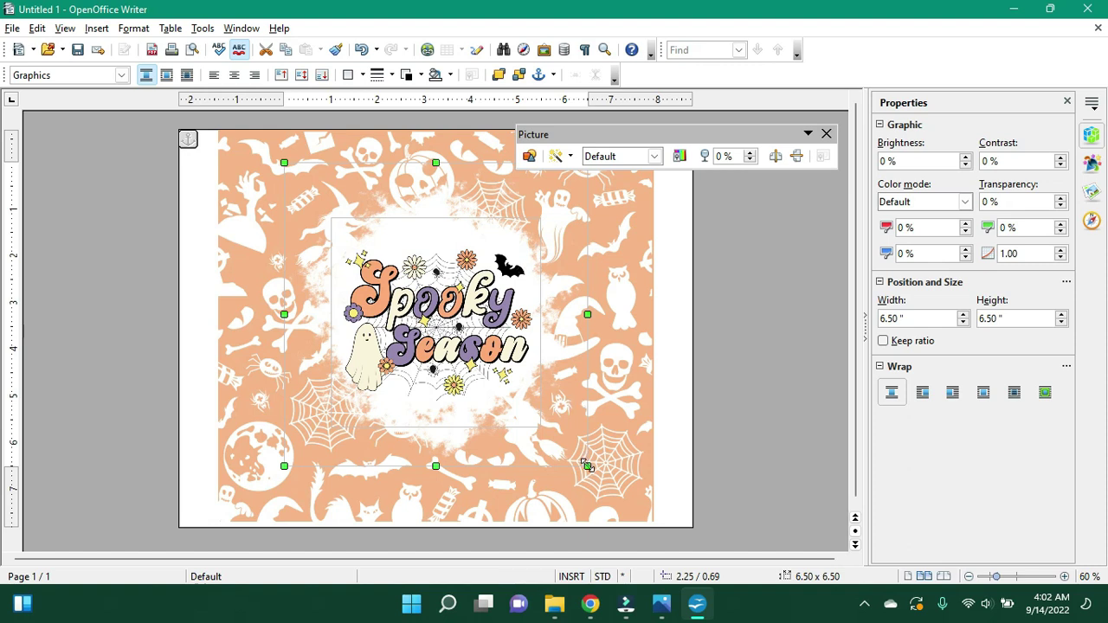
# Step: Stretch the bleach effect outward at both lower corners to about 7.01 by 6.48 inches, and deselect it
pyautogui.rightClick(587, 466)
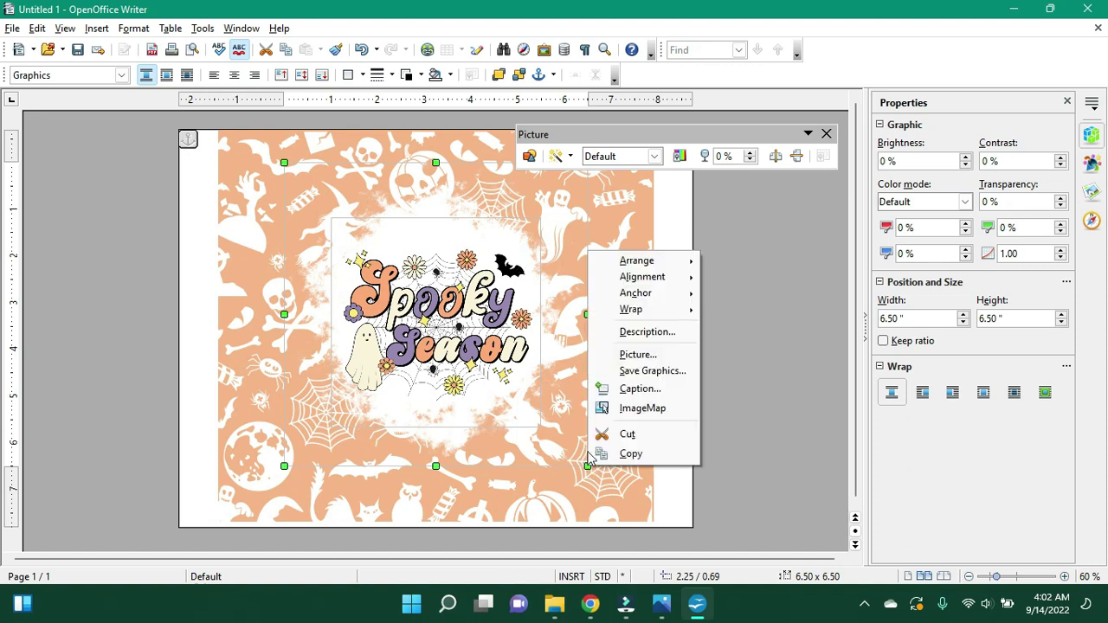
pyautogui.click(587, 449)
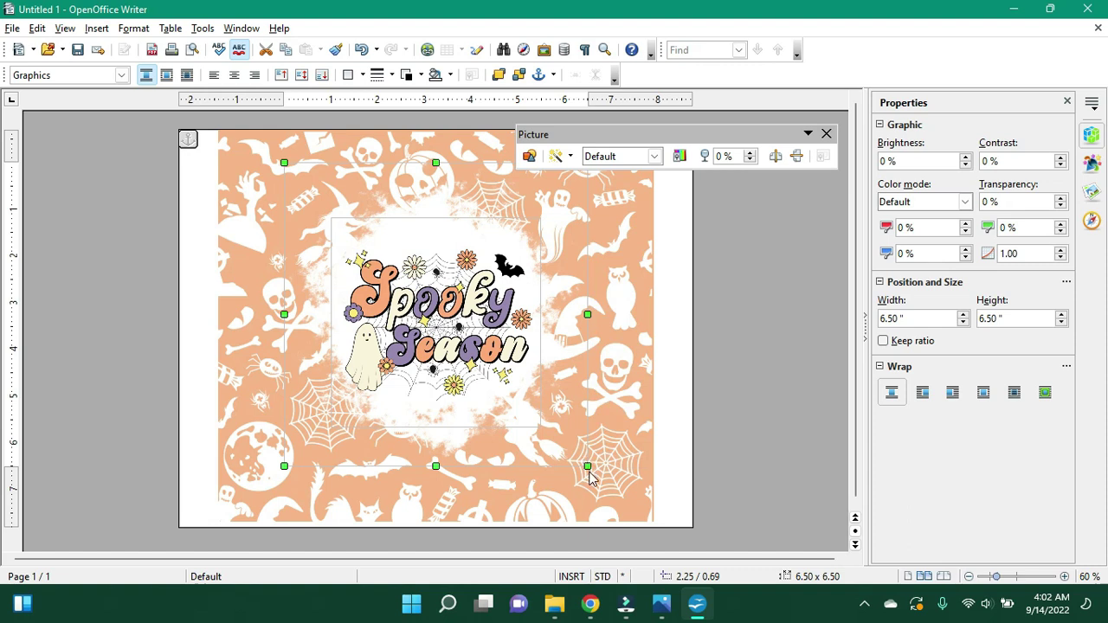
pyautogui.moveTo(588, 467); pyautogui.dragTo(601, 460)
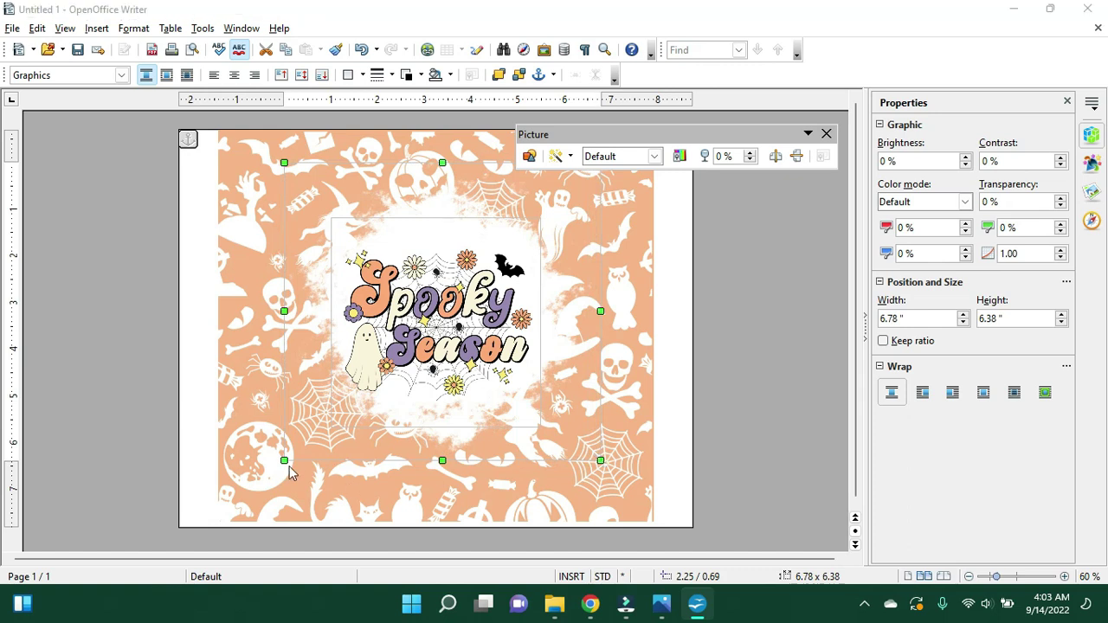
pyautogui.moveTo(284, 461); pyautogui.dragTo(273, 465)
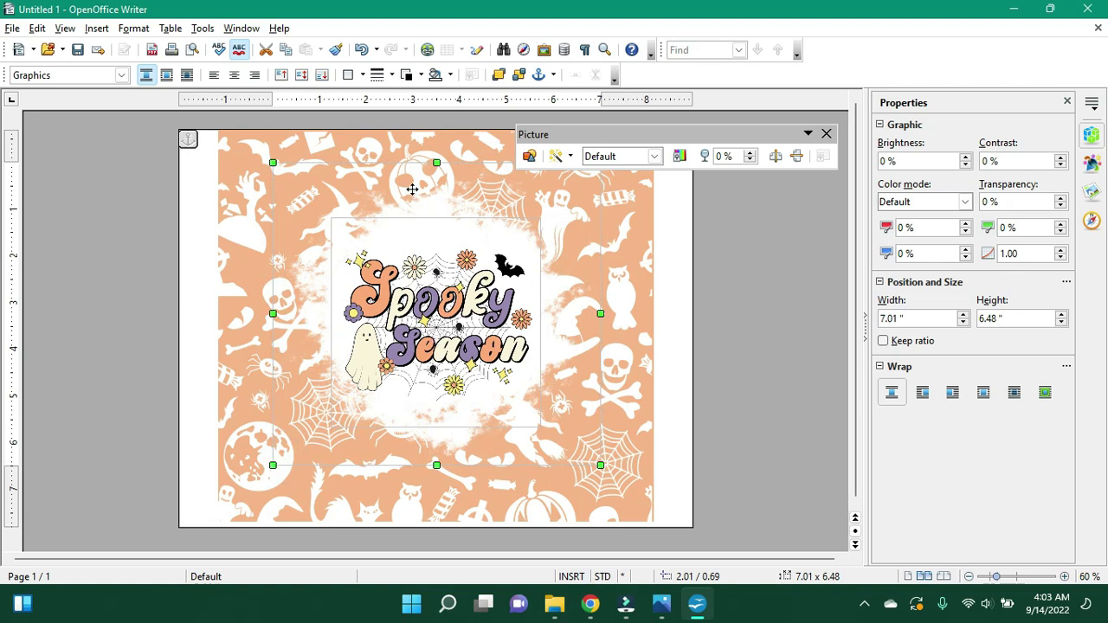
pyautogui.moveTo(412, 189); pyautogui.dragTo(413, 197)
pyautogui.click(658, 389)
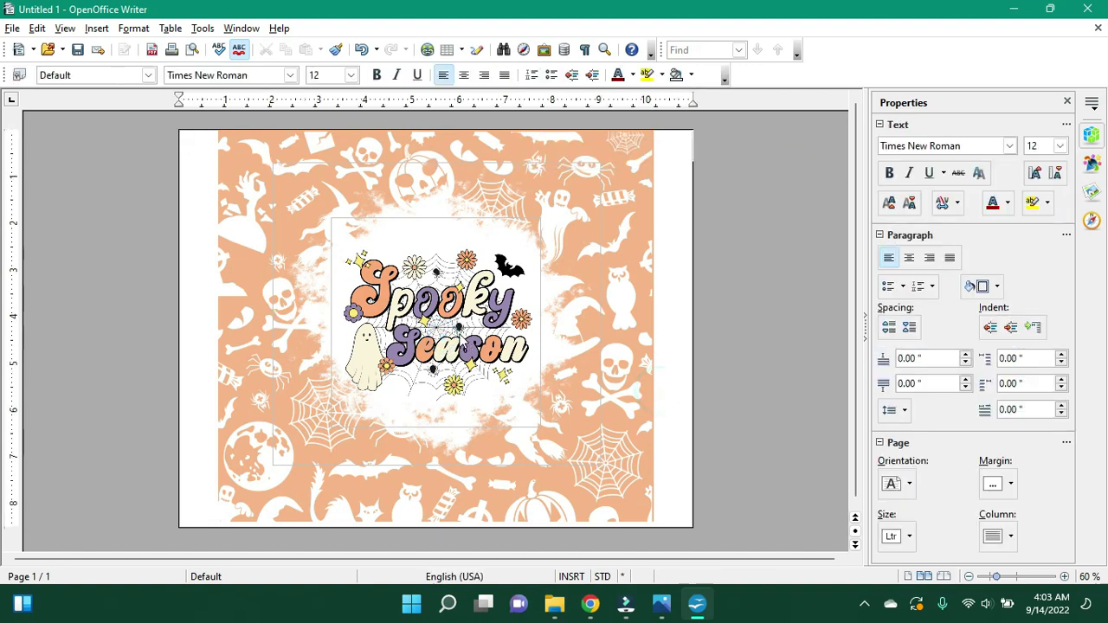
# Step: Move the Spooky Season artwork slightly upward within the bleached area and deselect it
pyautogui.click(459, 327)
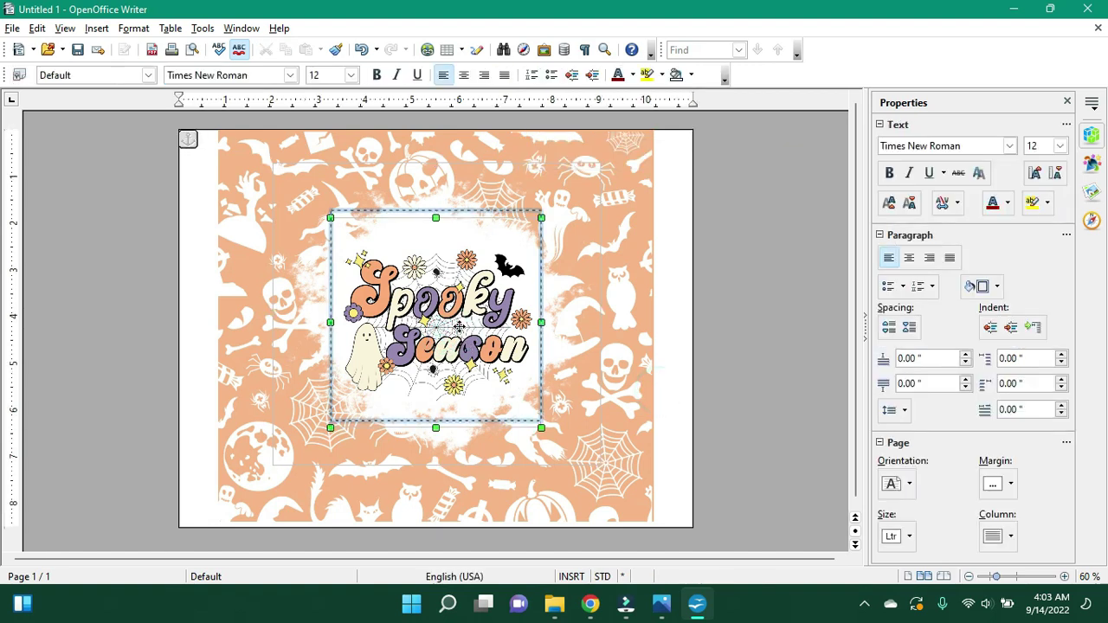
pyautogui.click(737, 301)
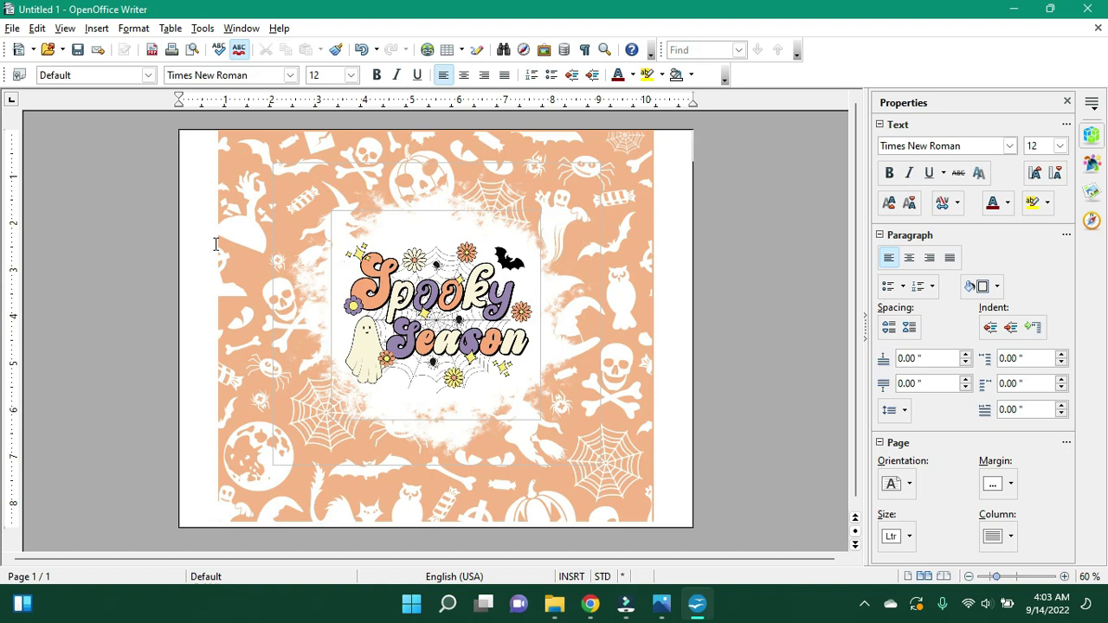
# Step: Save the document as spookyseasonstandard in ODF Text Document format in the 00adesignfile folder
pyautogui.click(13, 28)
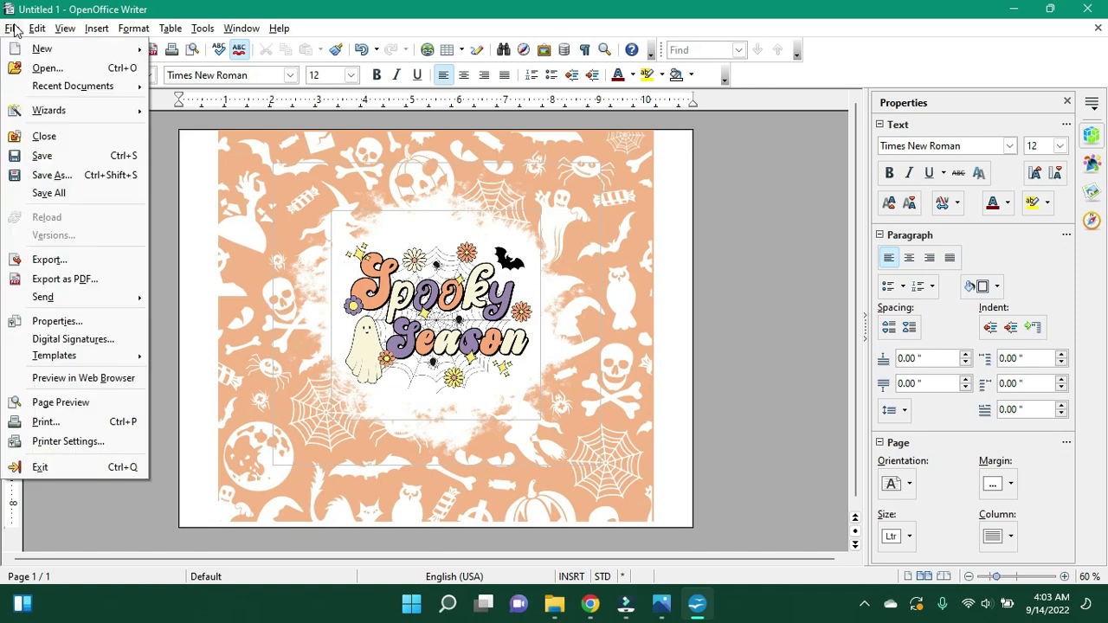
pyautogui.click(69, 177)
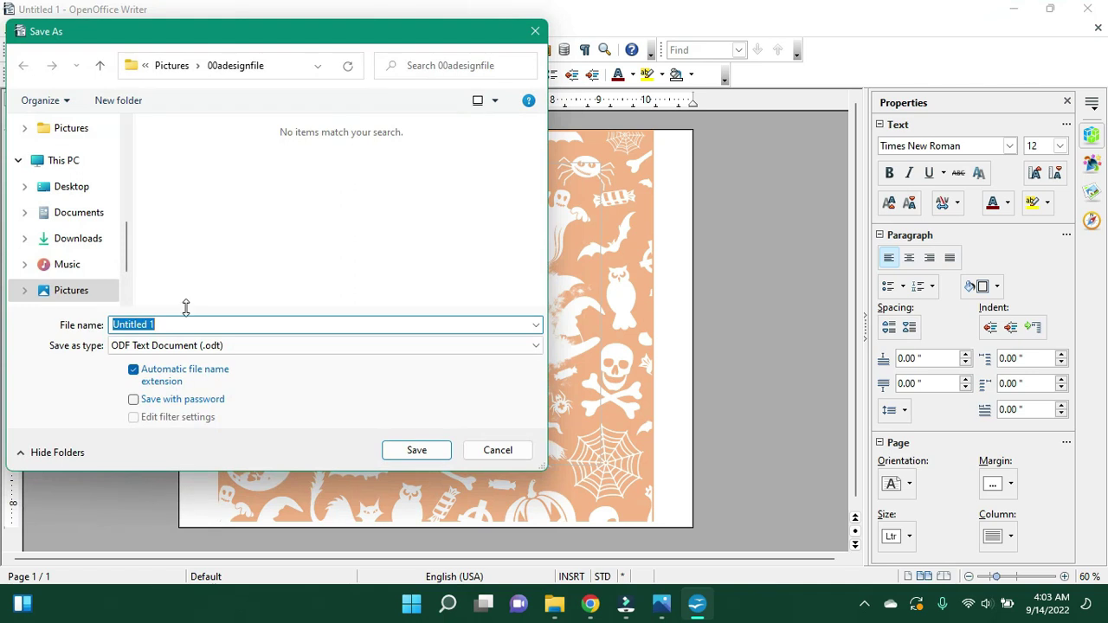
pyautogui.write('spooky')
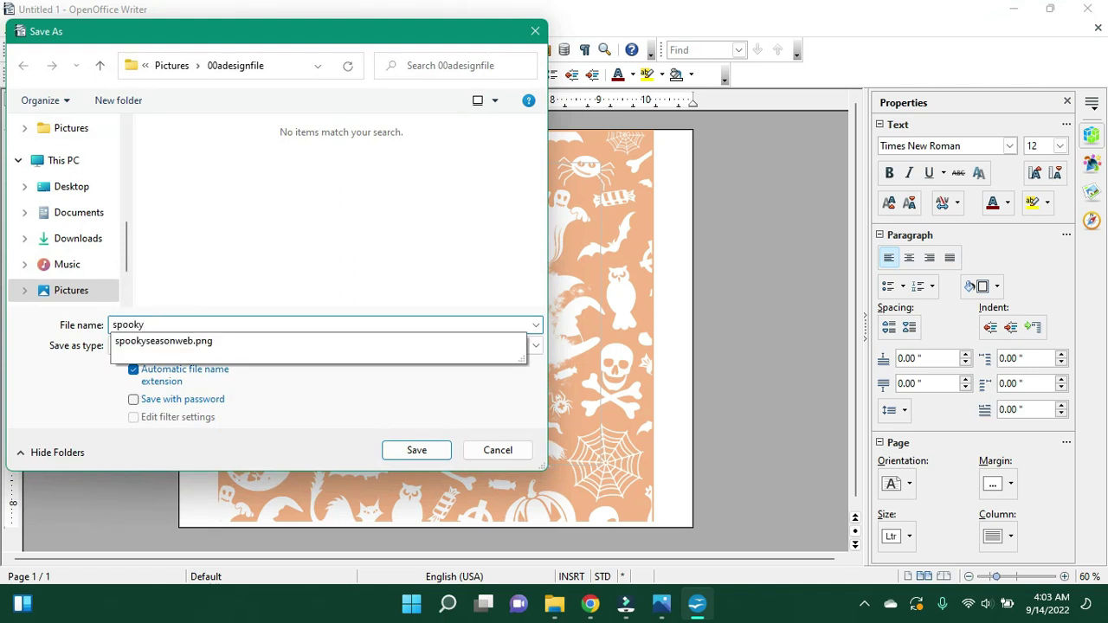
pyautogui.write('seasons')
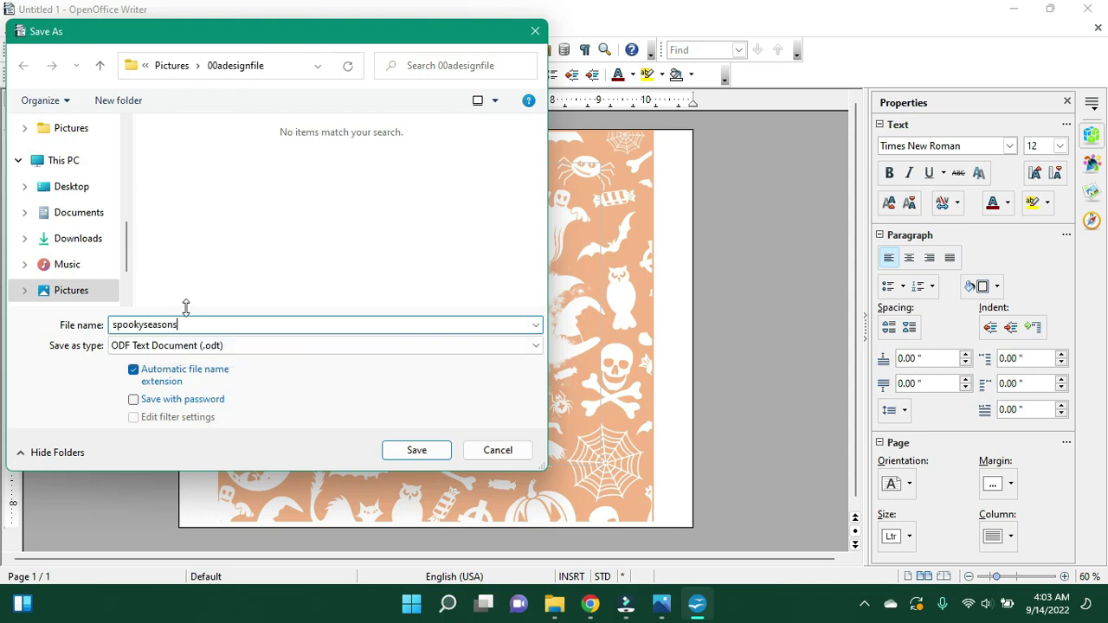
pyautogui.write('tandard')
pyautogui.click(416, 449)
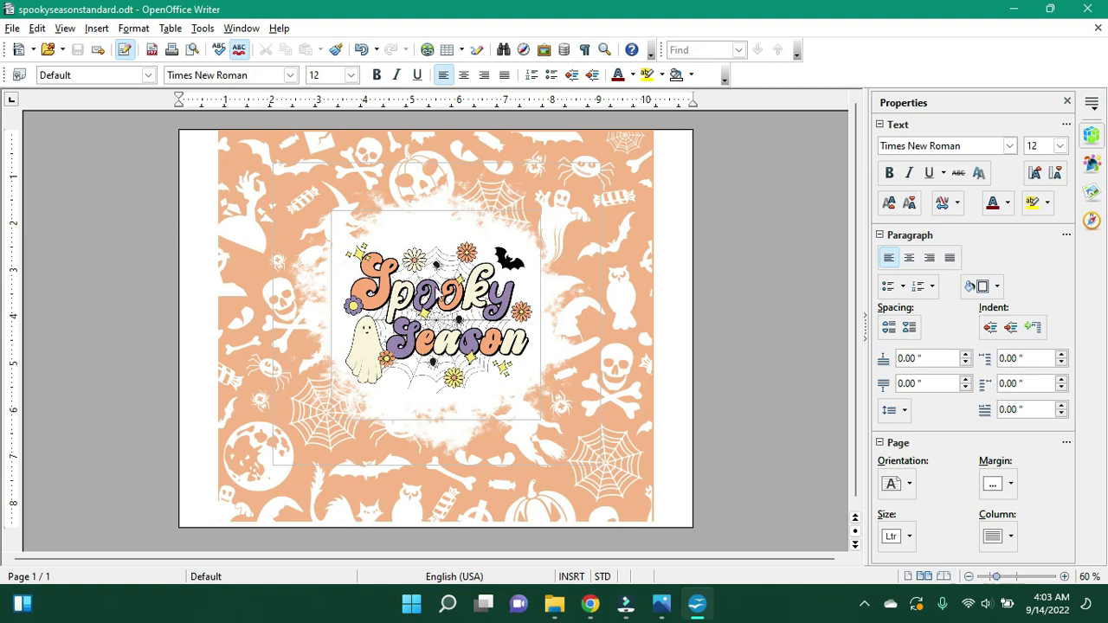
# Step: Flip the orange Halloween background and the bleach effect picture horizontally, one after the other
pyautogui.click(630, 176)
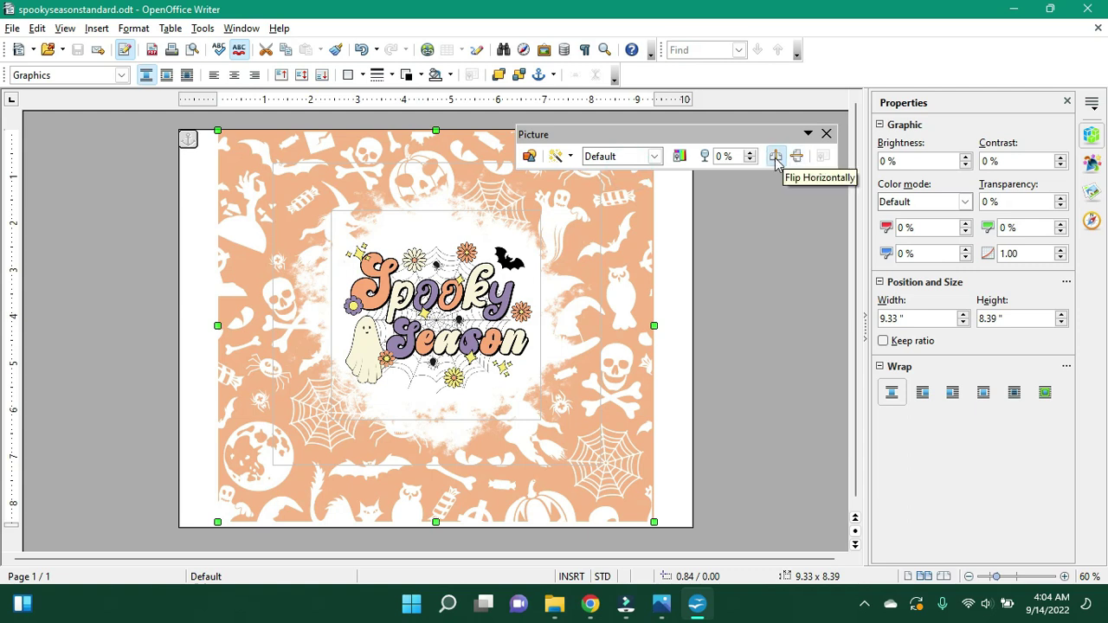
pyautogui.click(775, 156)
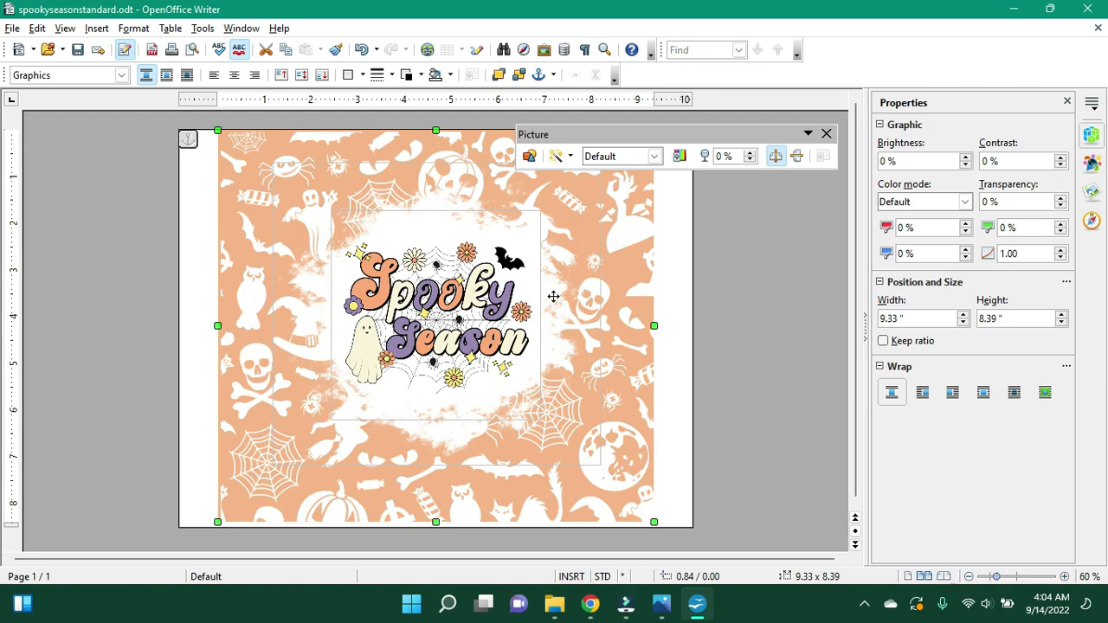
pyautogui.click(663, 265)
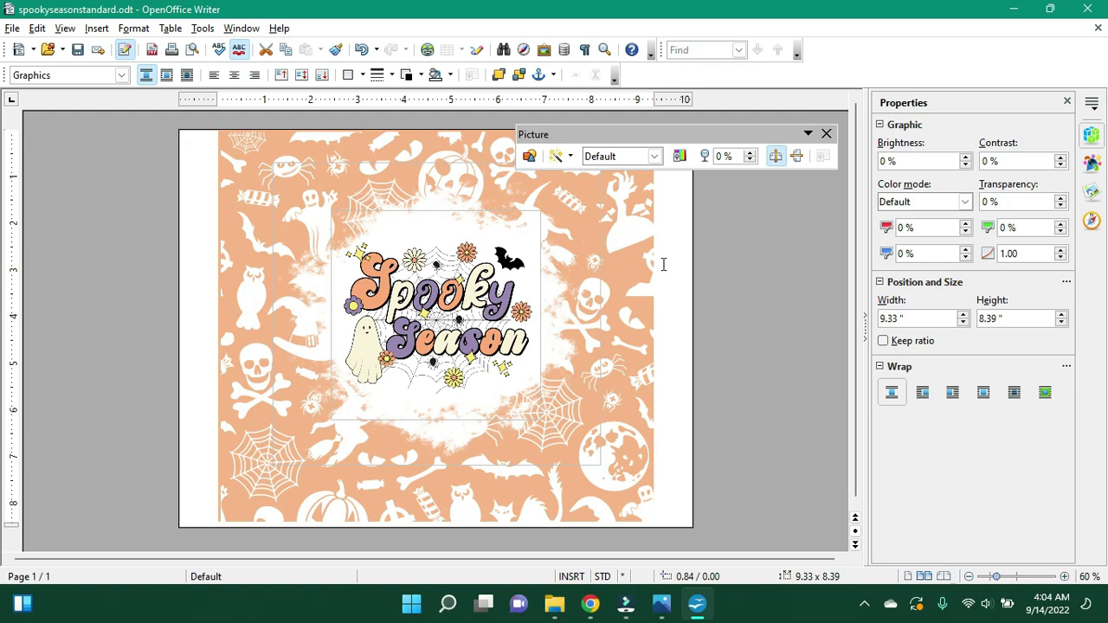
pyautogui.click(546, 288)
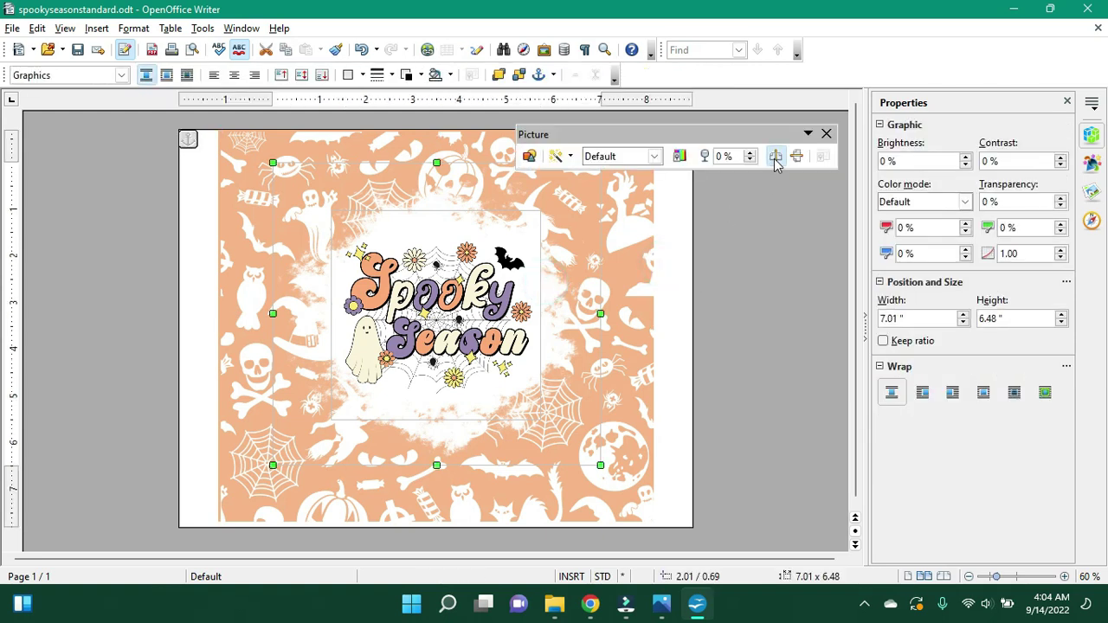
pyautogui.click(774, 159)
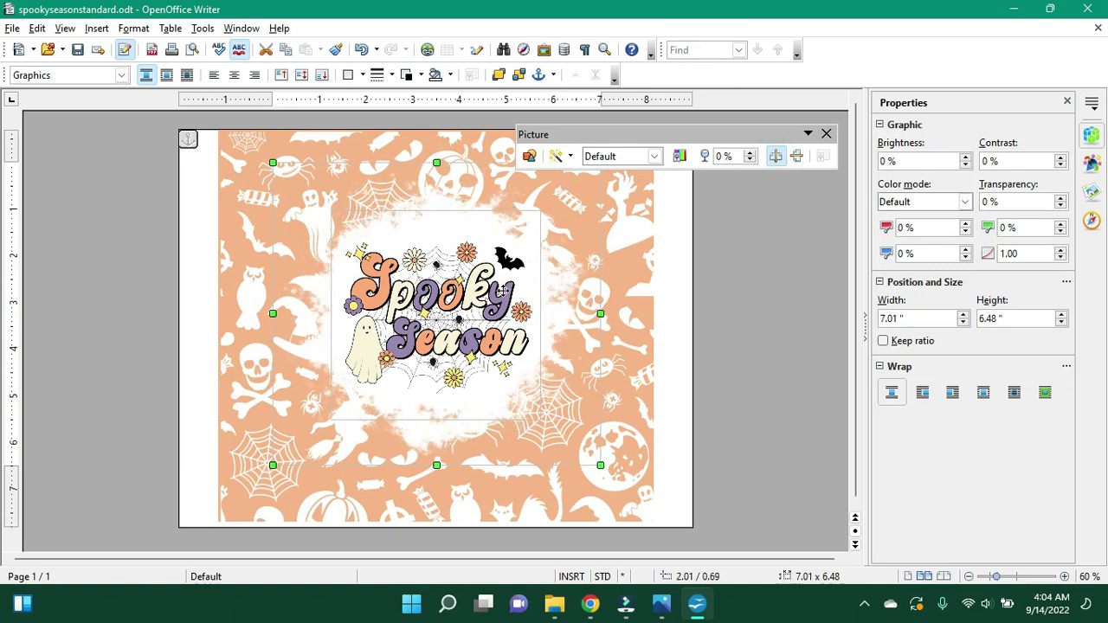
pyautogui.click(684, 280)
# Step: Flip the Spooky Season artwork horizontally so its lettering is mirrored, and deselect it
pyautogui.click(443, 290)
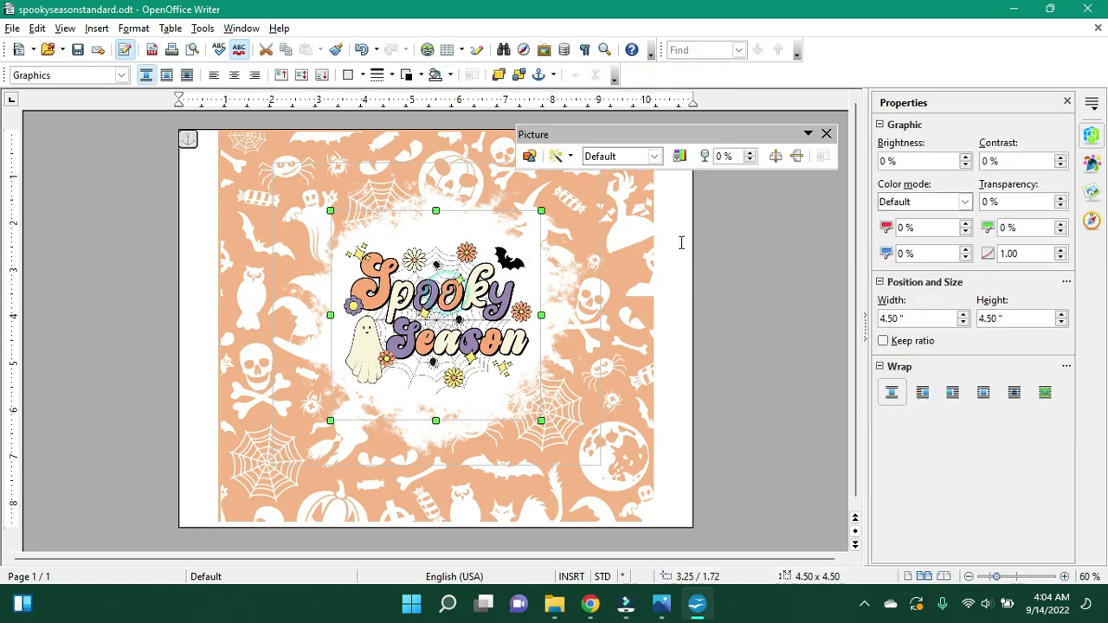
pyautogui.click(776, 157)
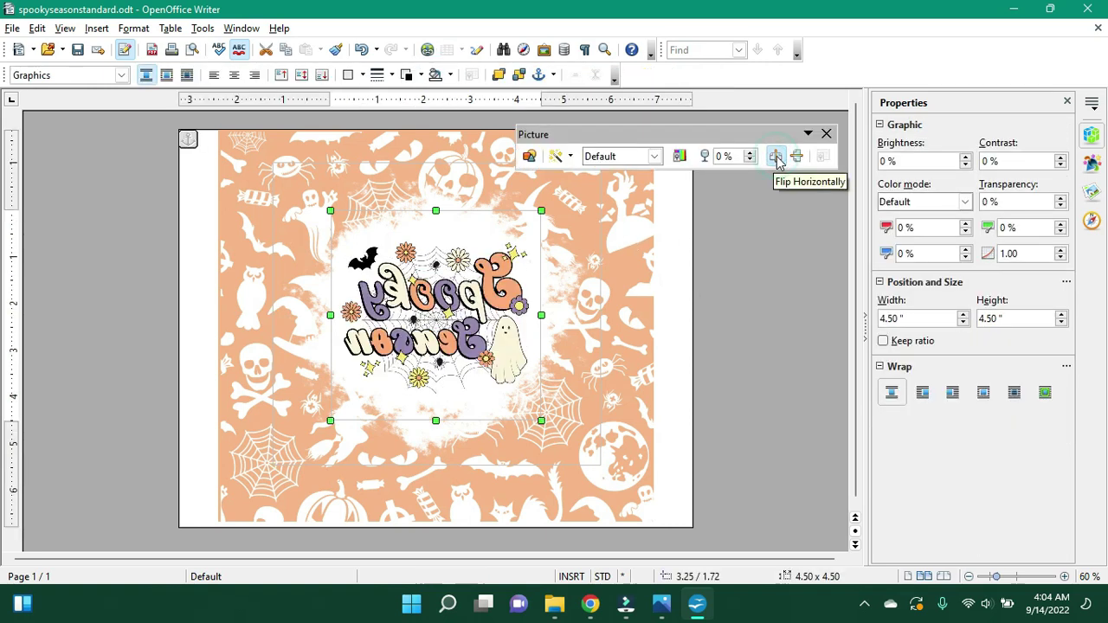
pyautogui.click(68, 191)
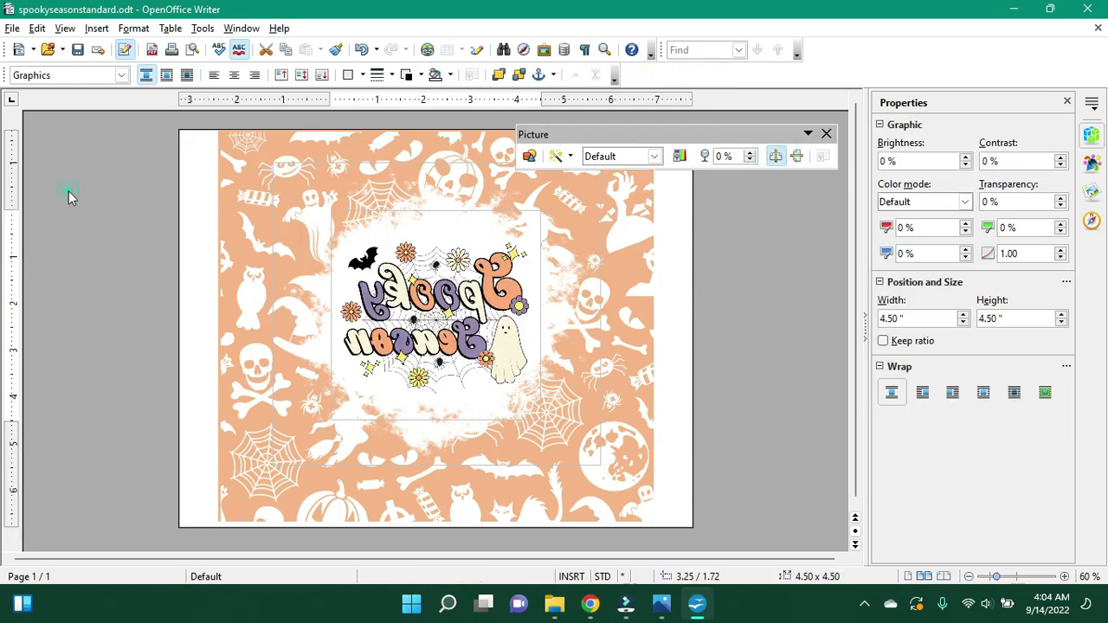
# Step: Save the mirrored design as a separate ODF text document named spookyseasonmirror in the 00adesignfile folder
pyautogui.click(11, 29)
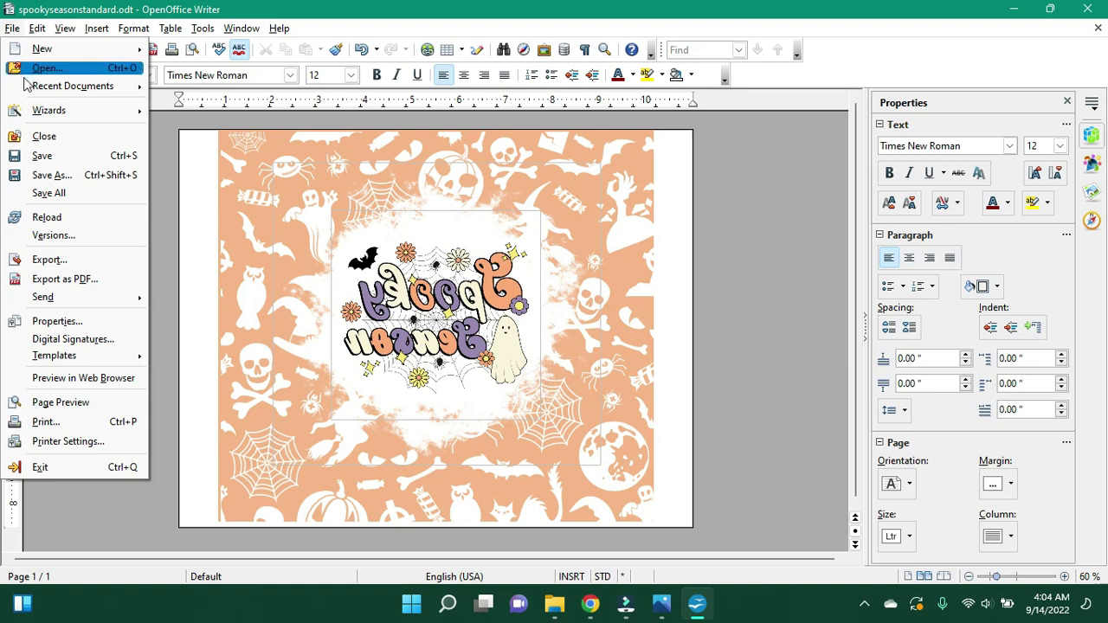
pyautogui.click(62, 176)
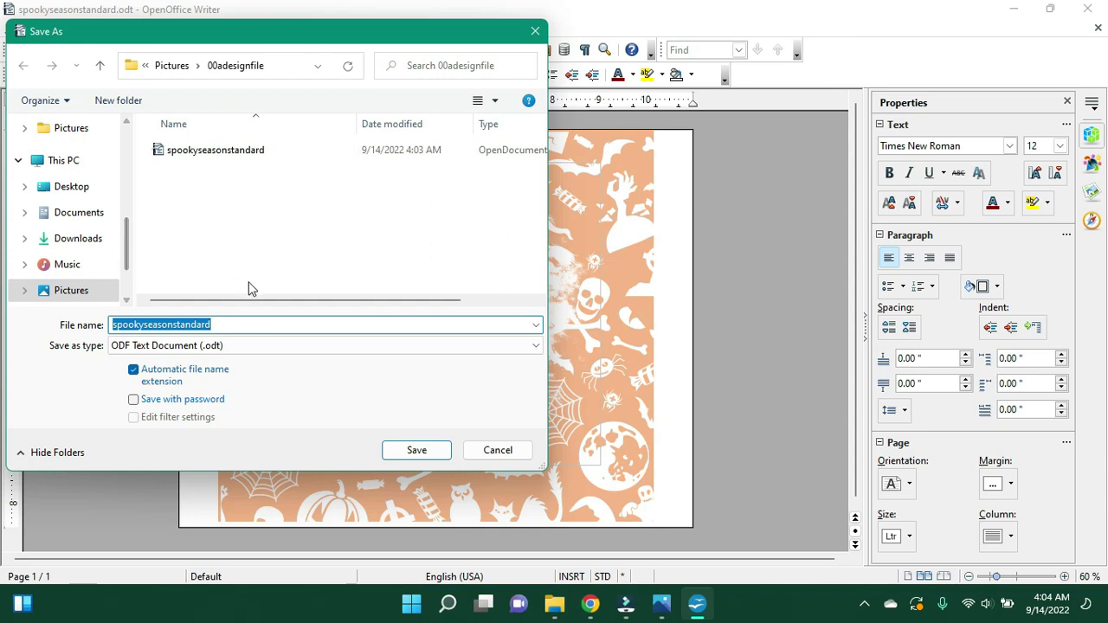
pyautogui.click(241, 323)
pyautogui.click(240, 324)
pyautogui.press('BackSpace')
pyautogui.press('BackSpace')
pyautogui.press('BackSpace')
pyautogui.press('BackSpace')
pyautogui.press('BackSpace')
pyautogui.press('BackSpace')
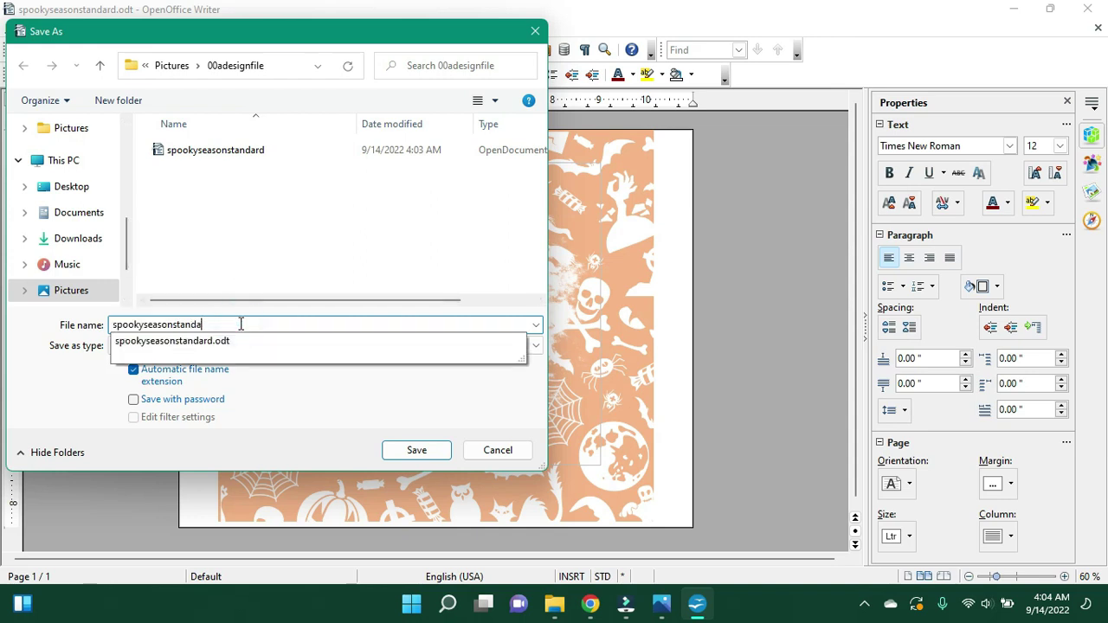
pyautogui.press('BackSpace')
pyautogui.press('BackSpace')
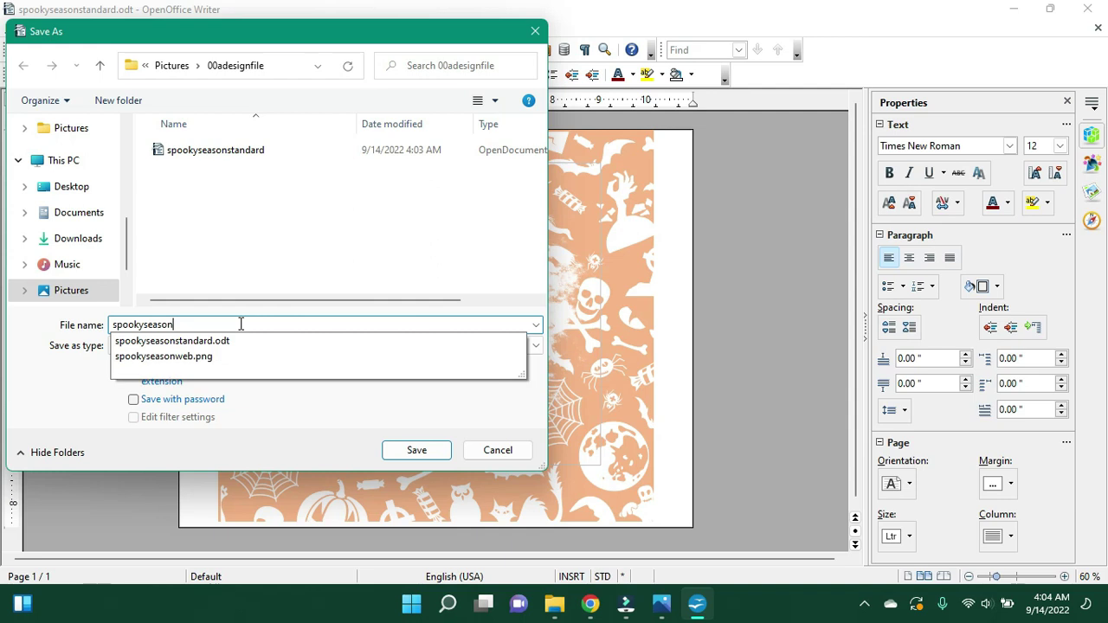
pyautogui.write('mirrored')
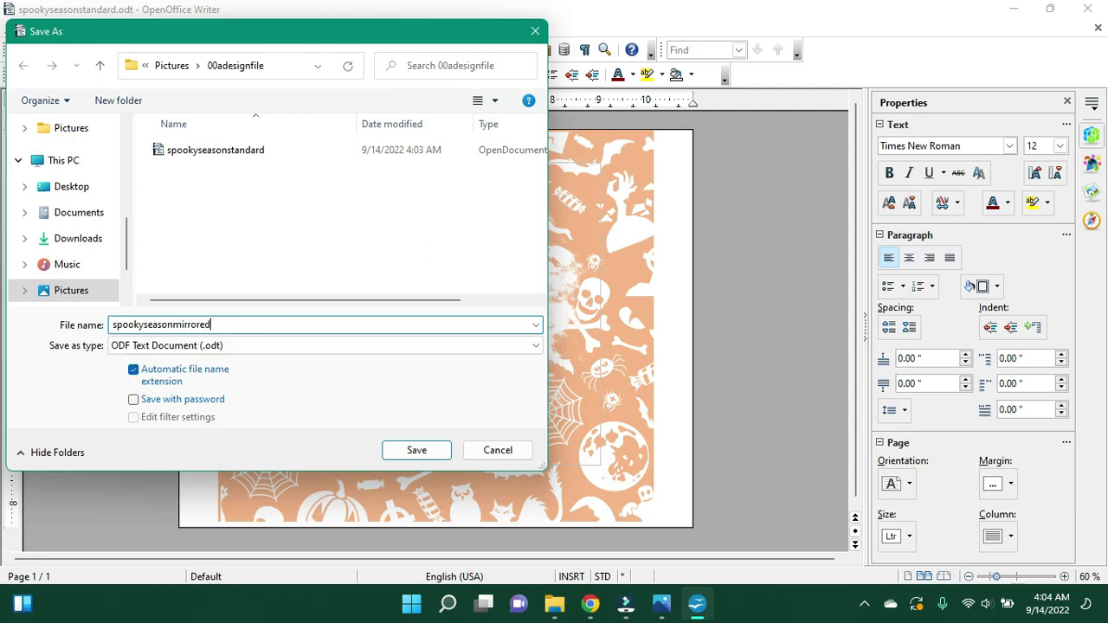
pyautogui.press('BackSpace')
pyautogui.press('BackSpace')
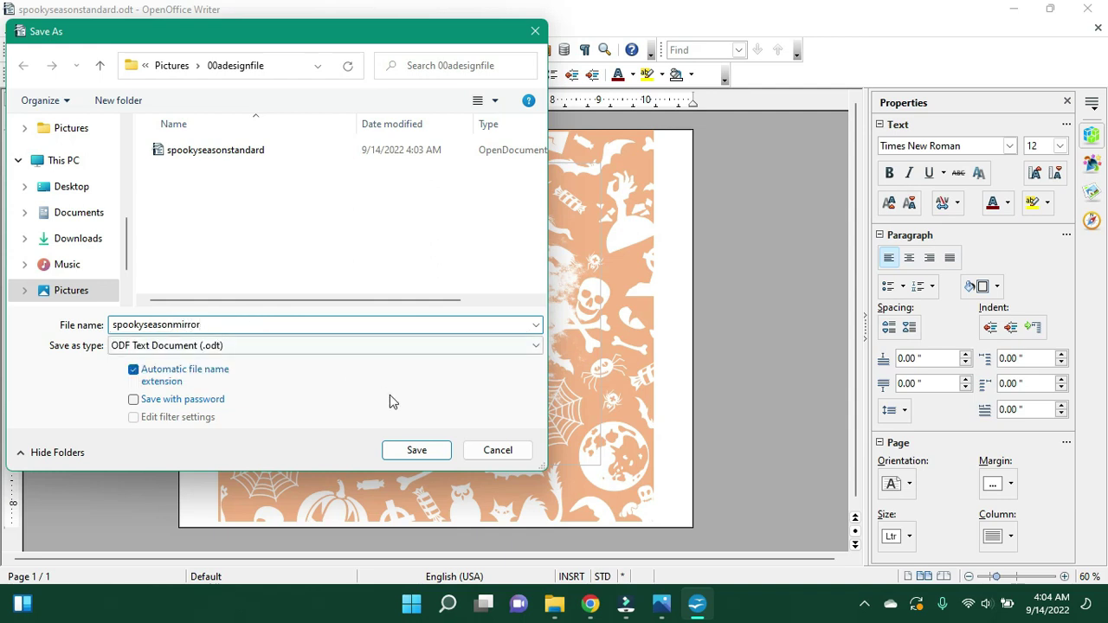
pyautogui.click(424, 449)
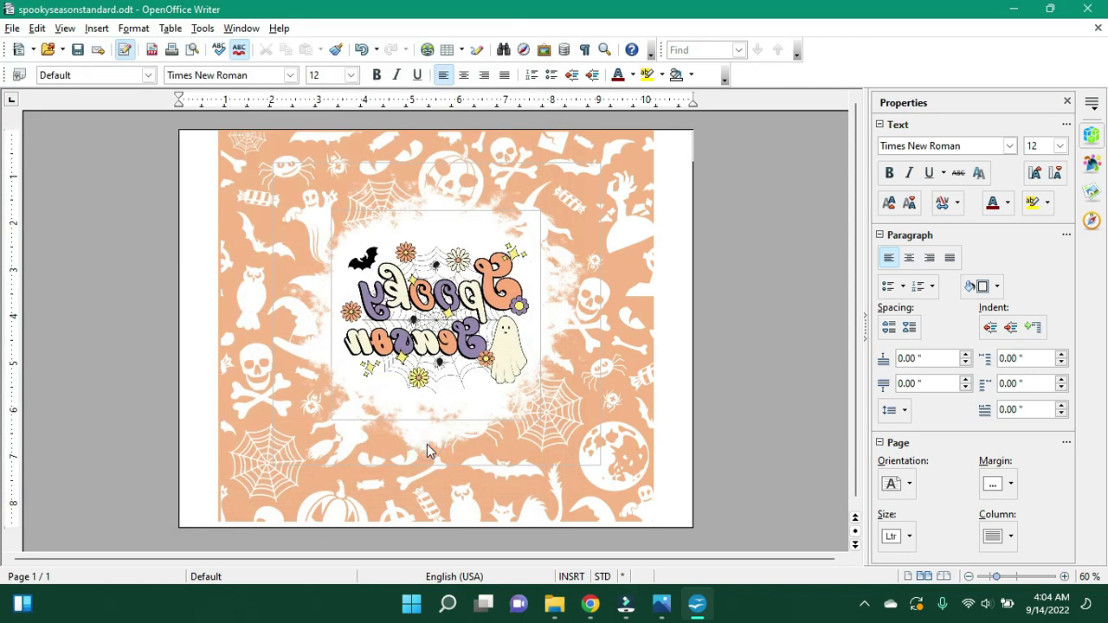